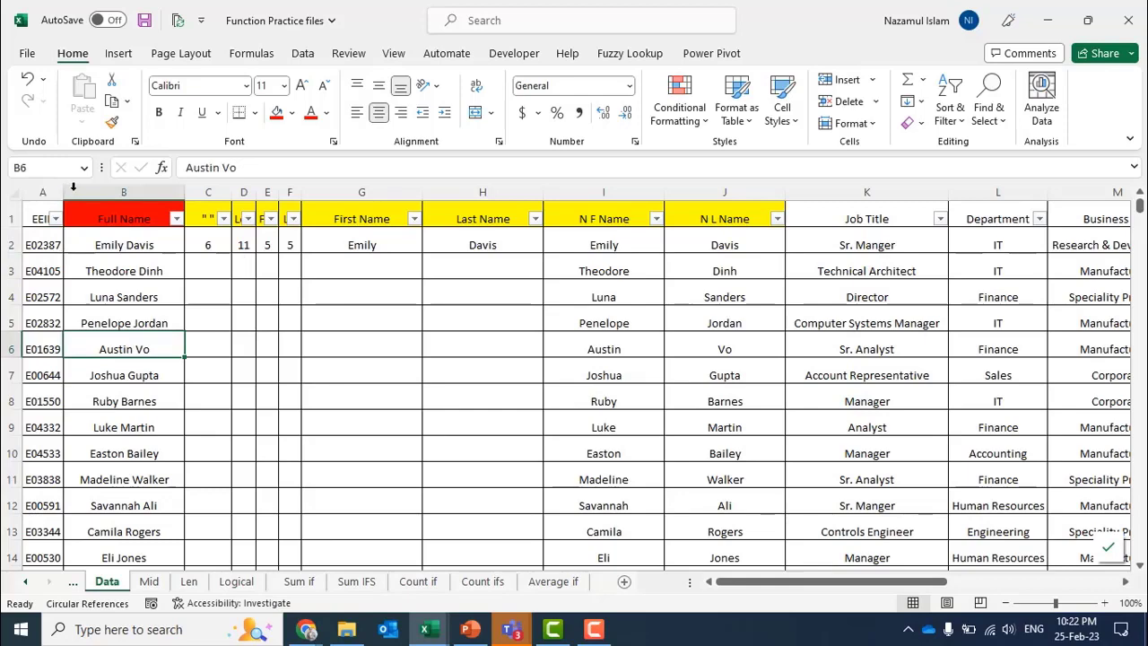
Step: Examine the Full Name column and the name-splitting formulas in I2 and J2
left_click(89, 186)
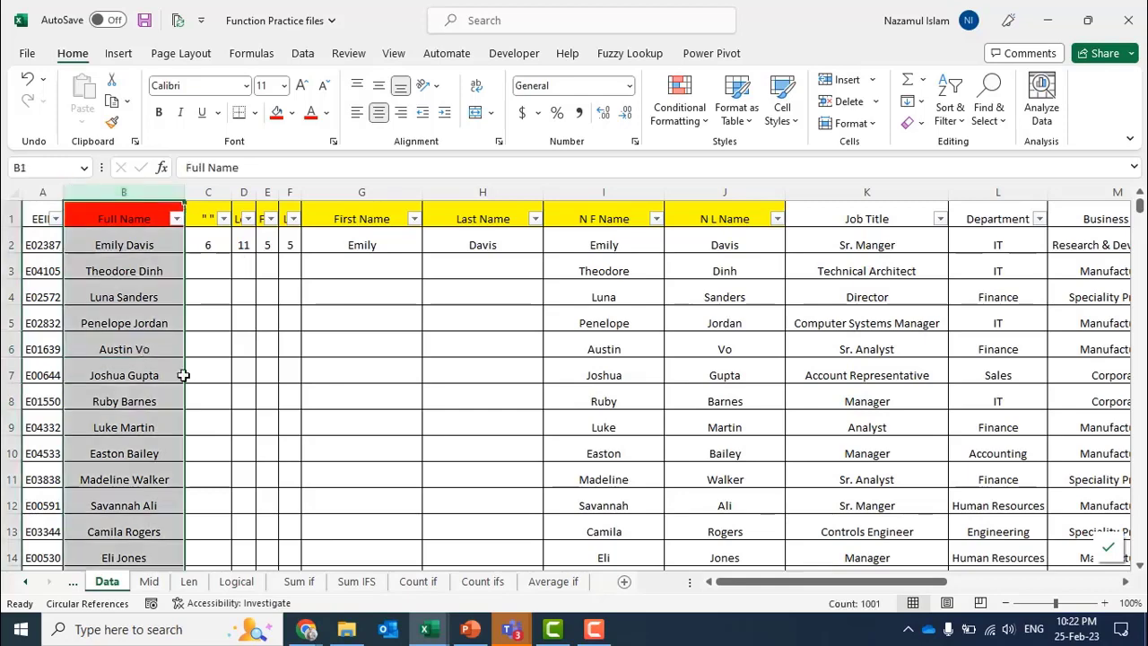
left_click(121, 348)
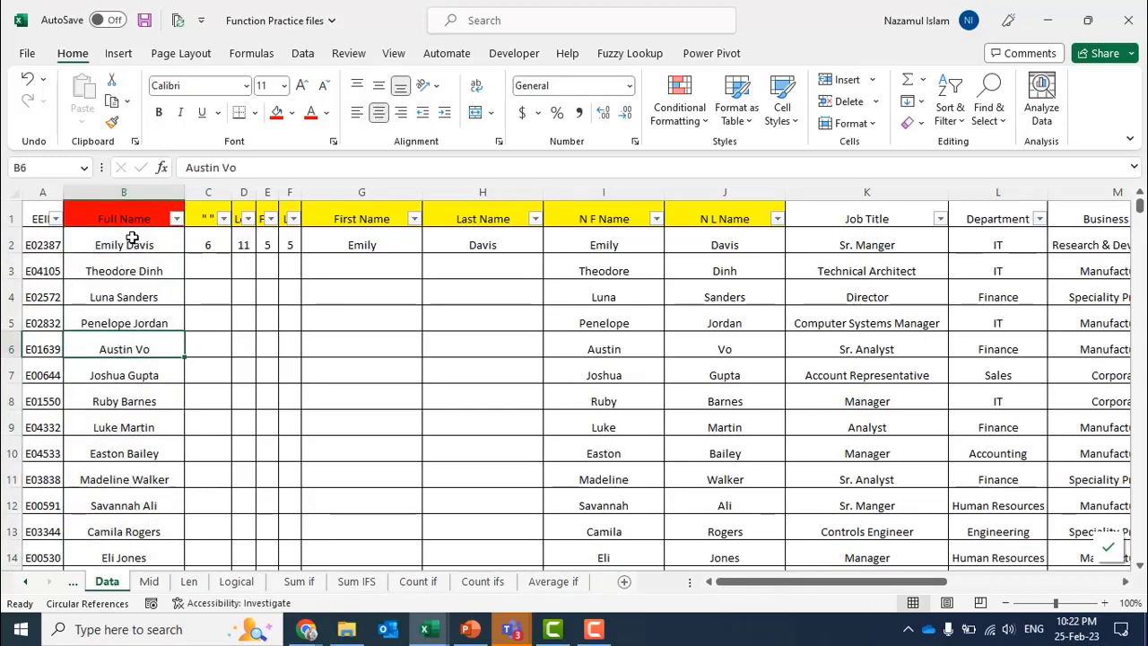
left_click(136, 212)
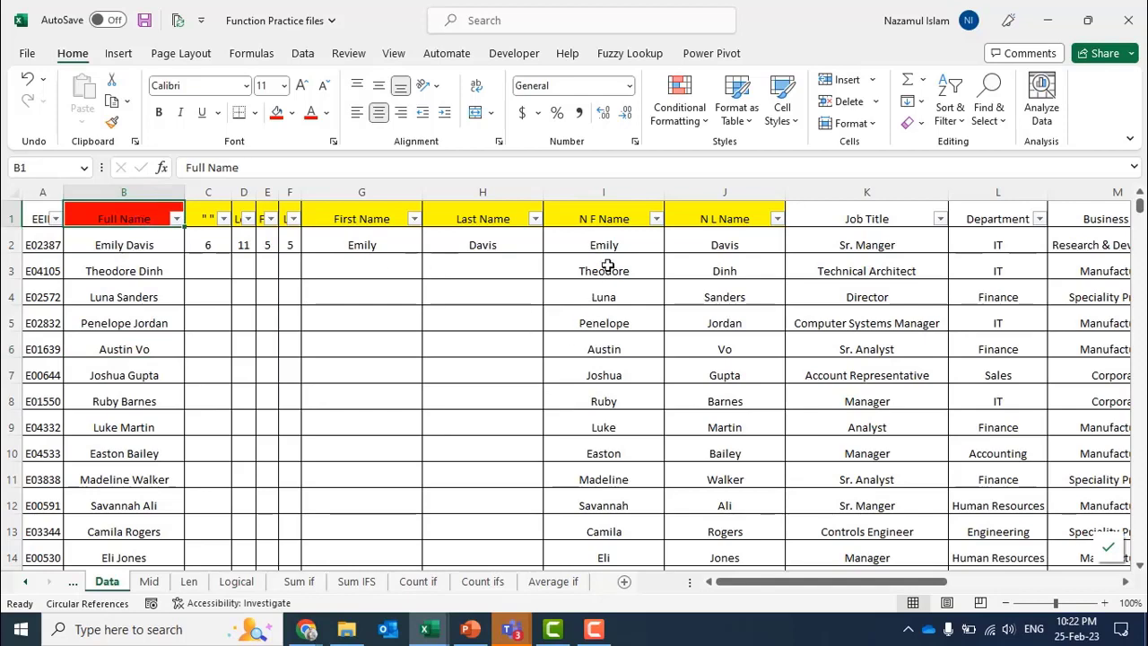
left_click(628, 244)
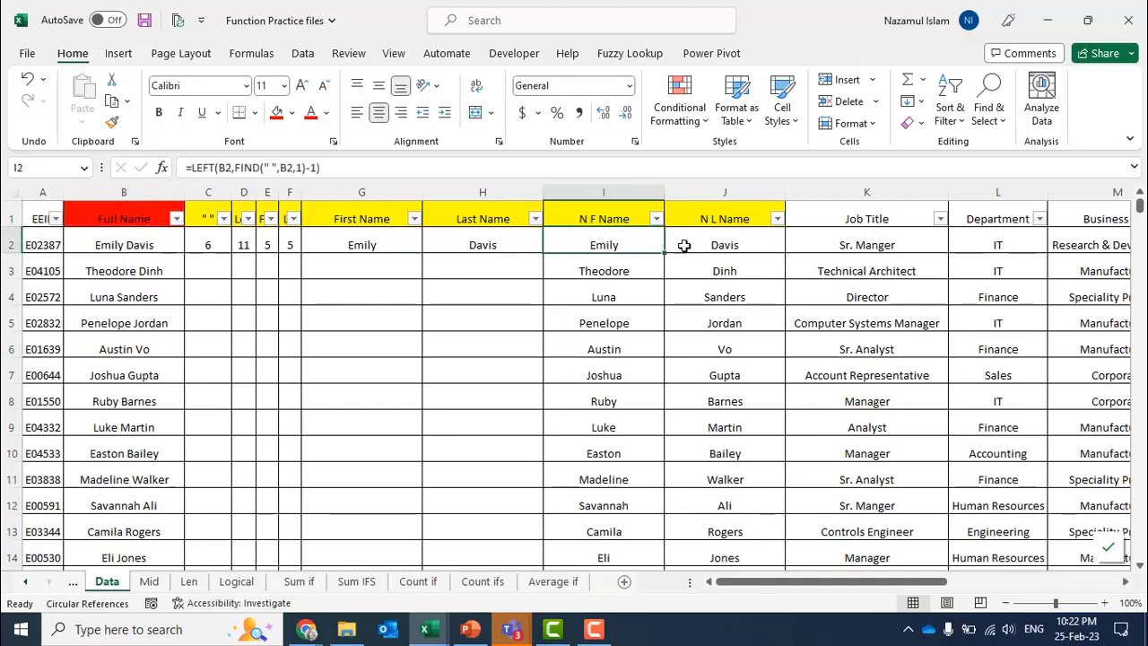
left_click(716, 245)
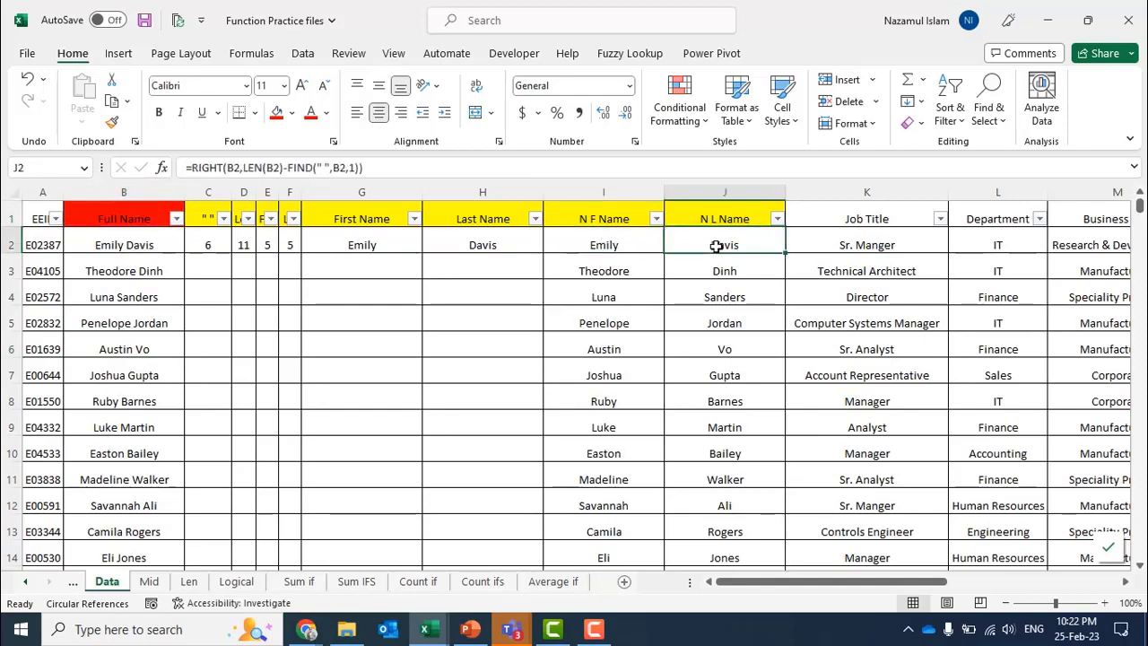
Step: Insert a blank column directly after the Full Name column
left_click(208, 194)
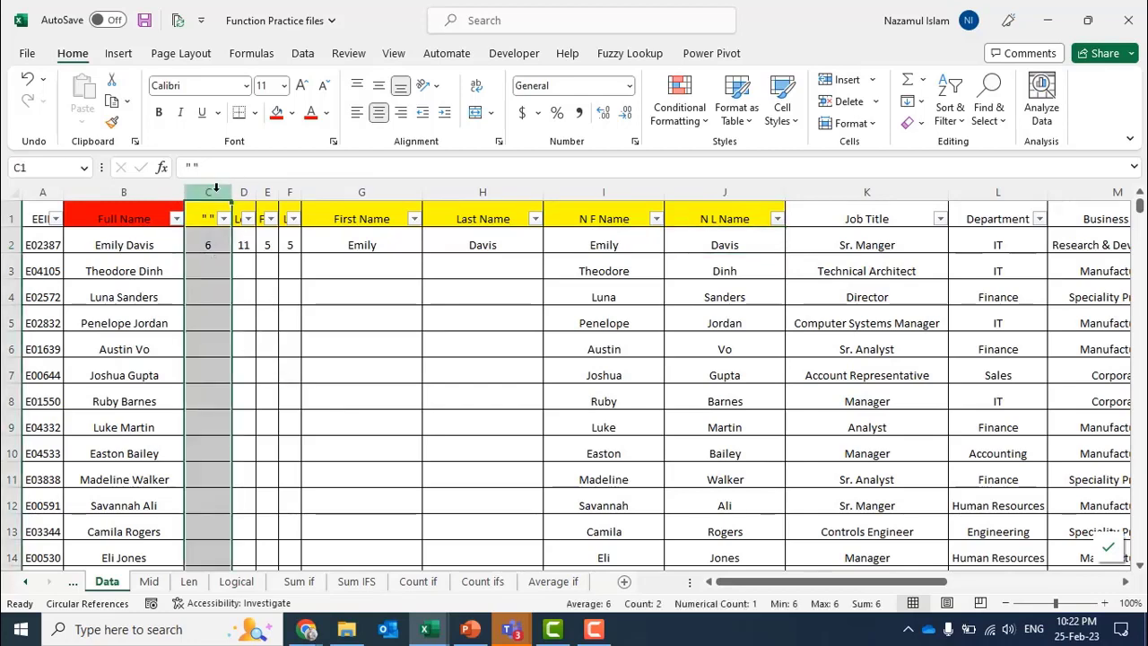
right_click(215, 186)
left_click(268, 366)
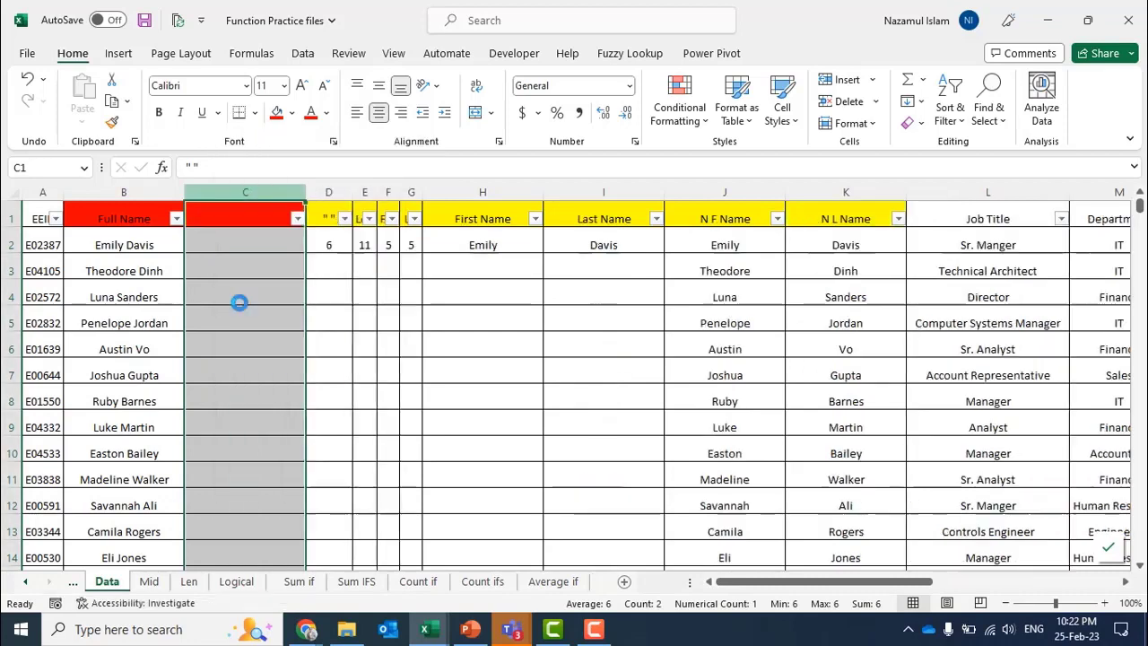
left_click(151, 211)
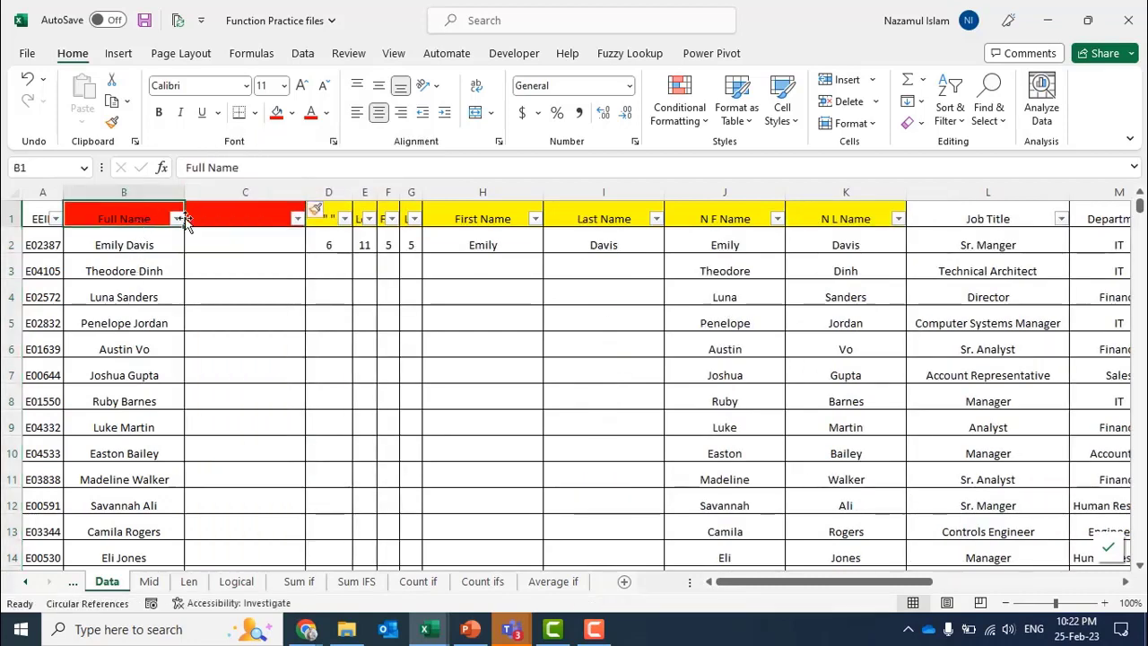
left_click(176, 221)
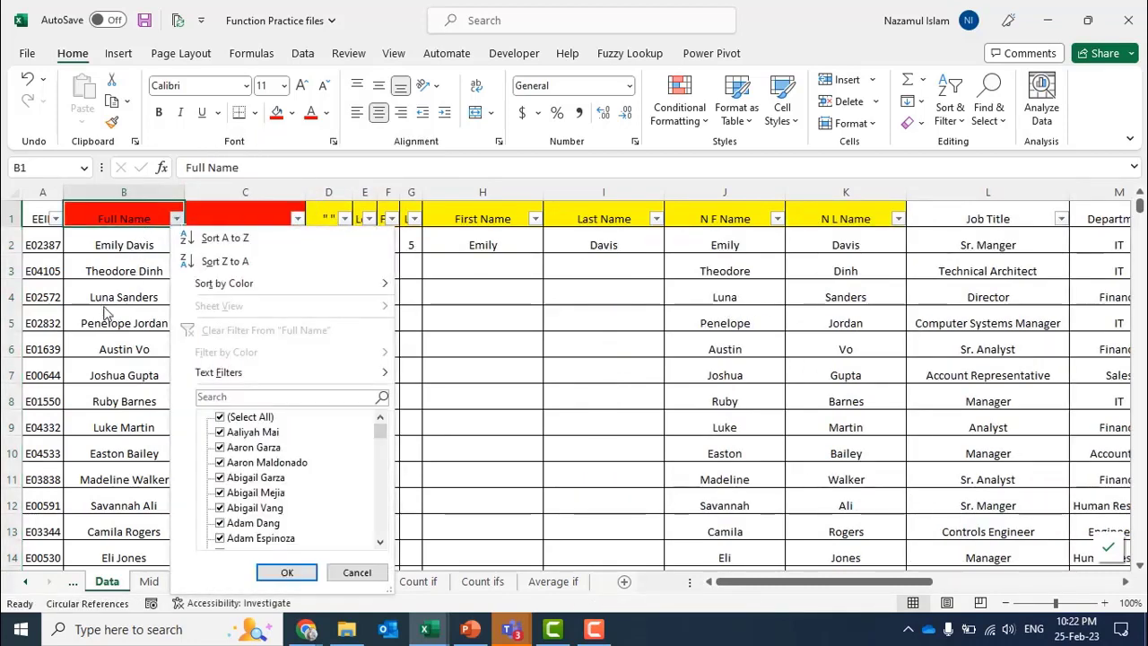
left_click(98, 357)
left_click(132, 204)
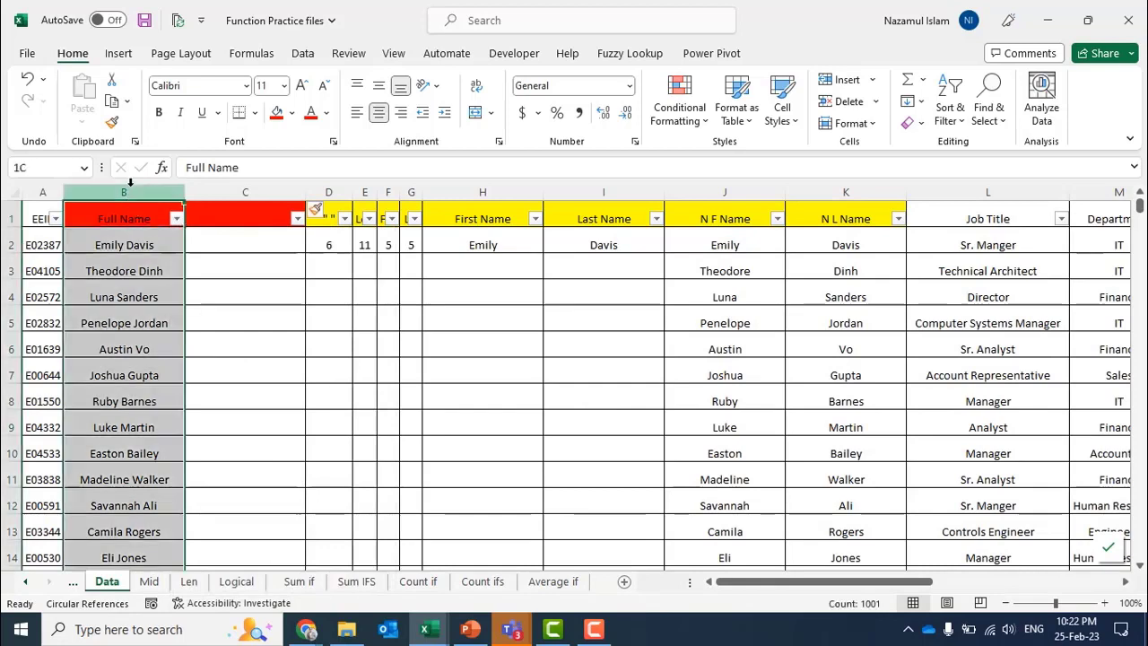
Step: Enter the formula =T(B2) in cell C2 to return the full name only if it is text
left_click(233, 244)
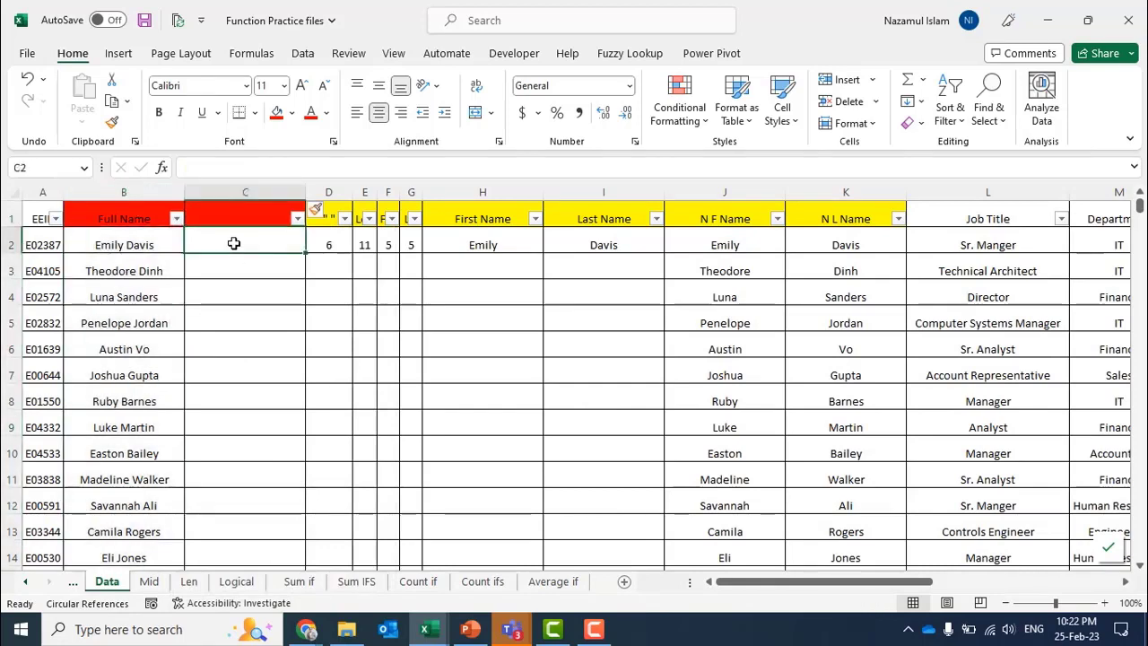
type("=")
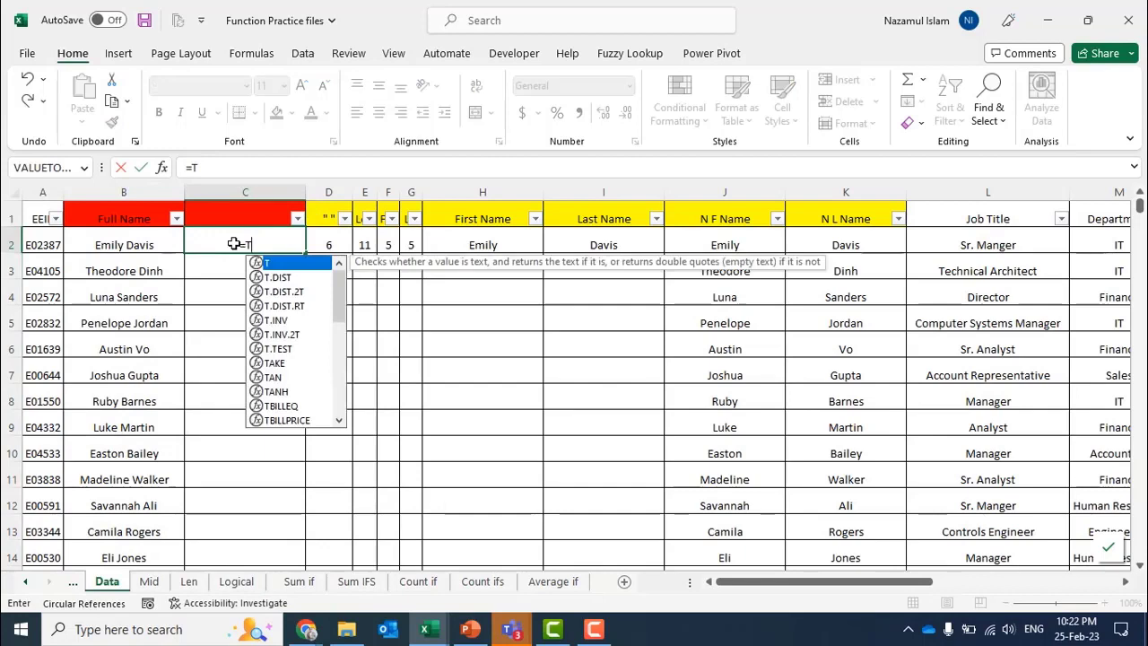
type("T")
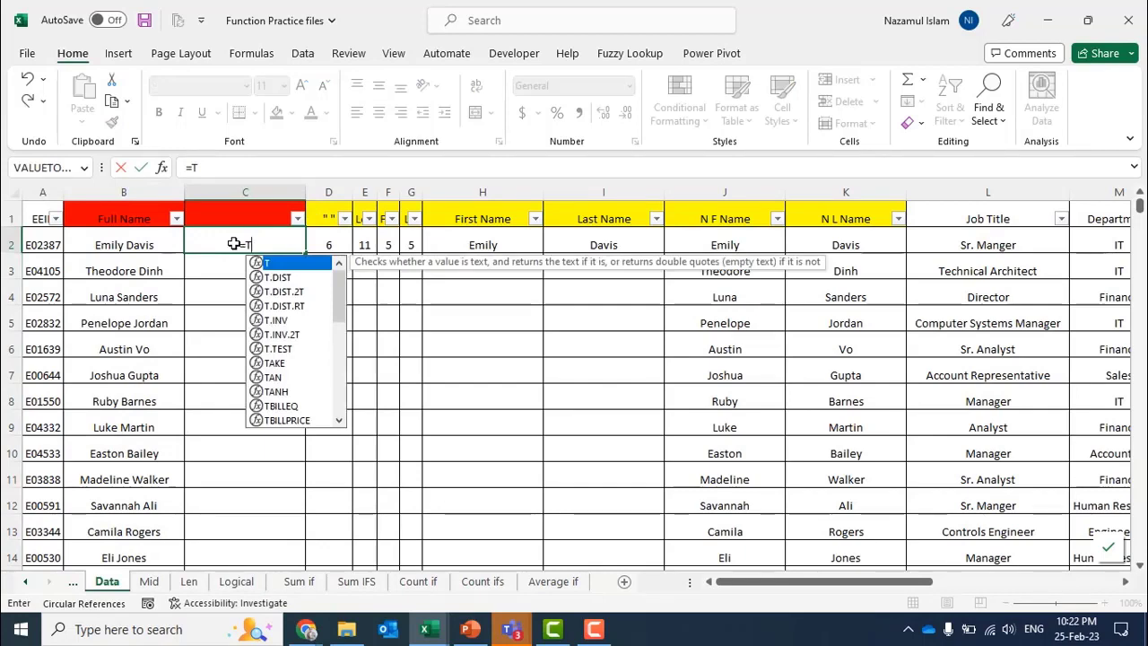
type("(")
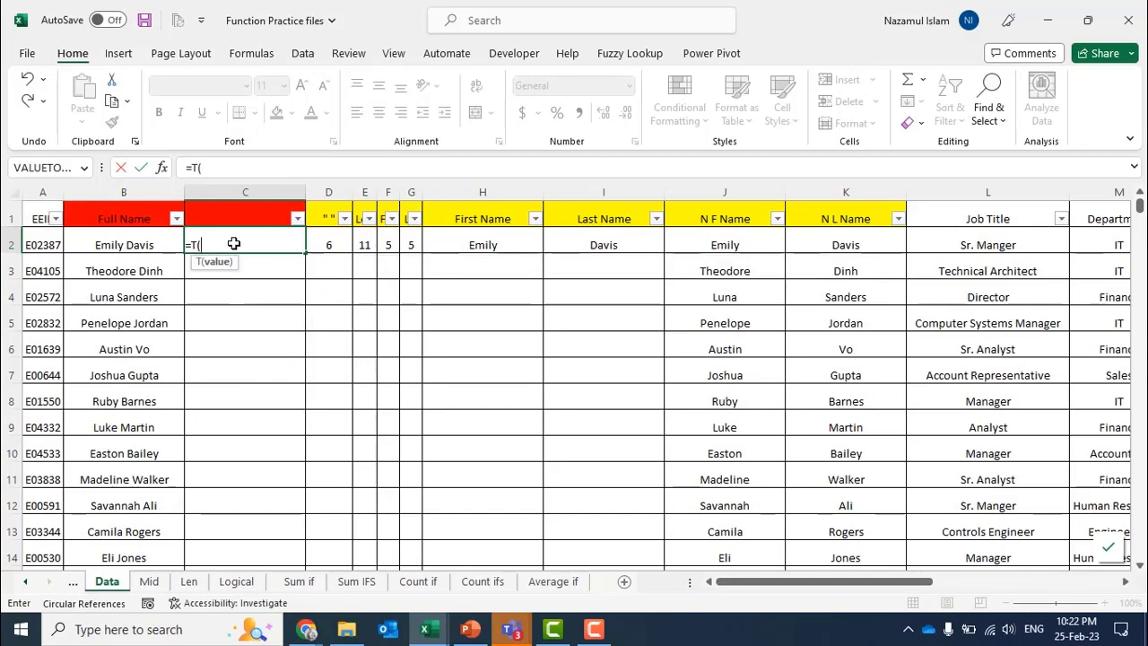
key("Left")
type(")")
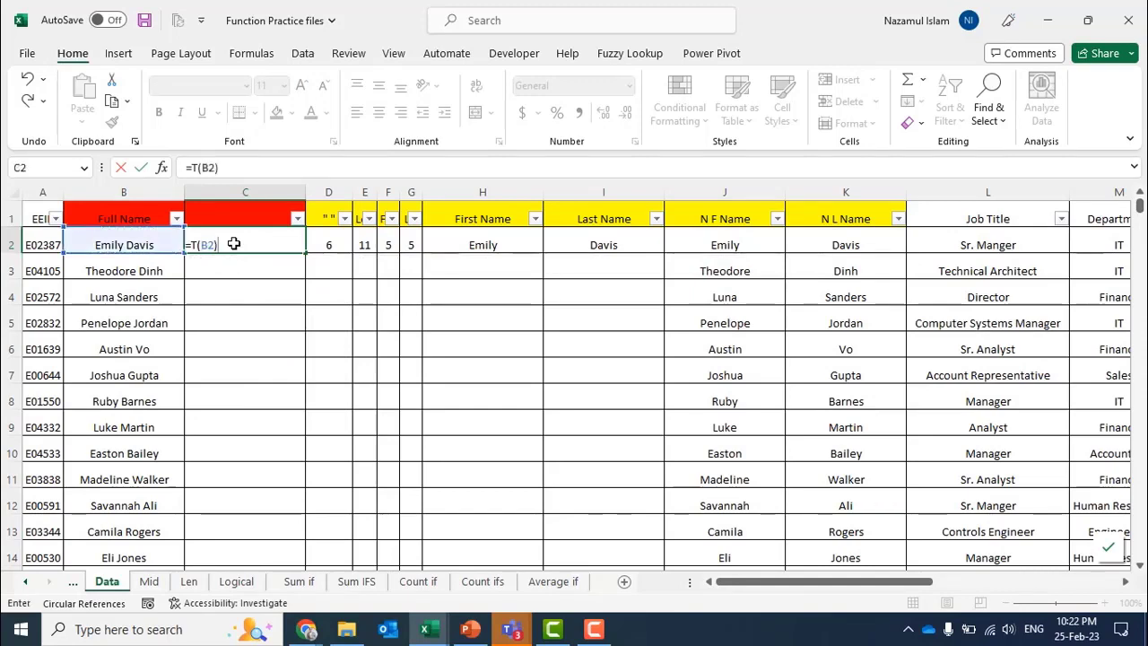
key("Return")
left_click(248, 235)
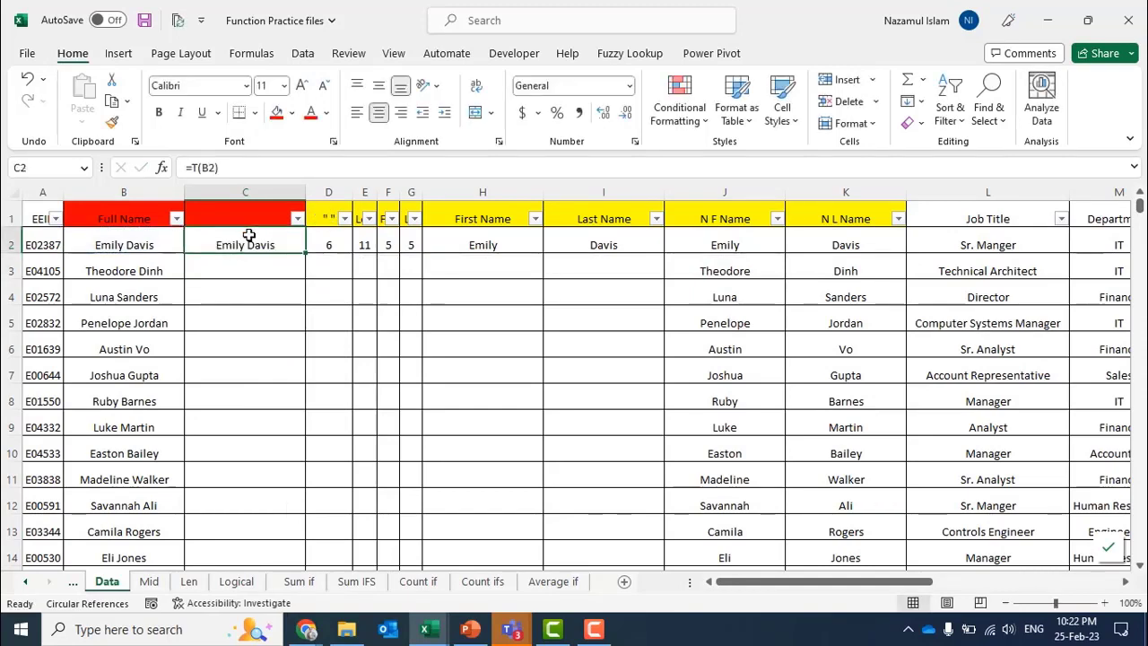
Step: Fill the T formula from C2 down column C and check it through the end of the data
double_click(304, 255)
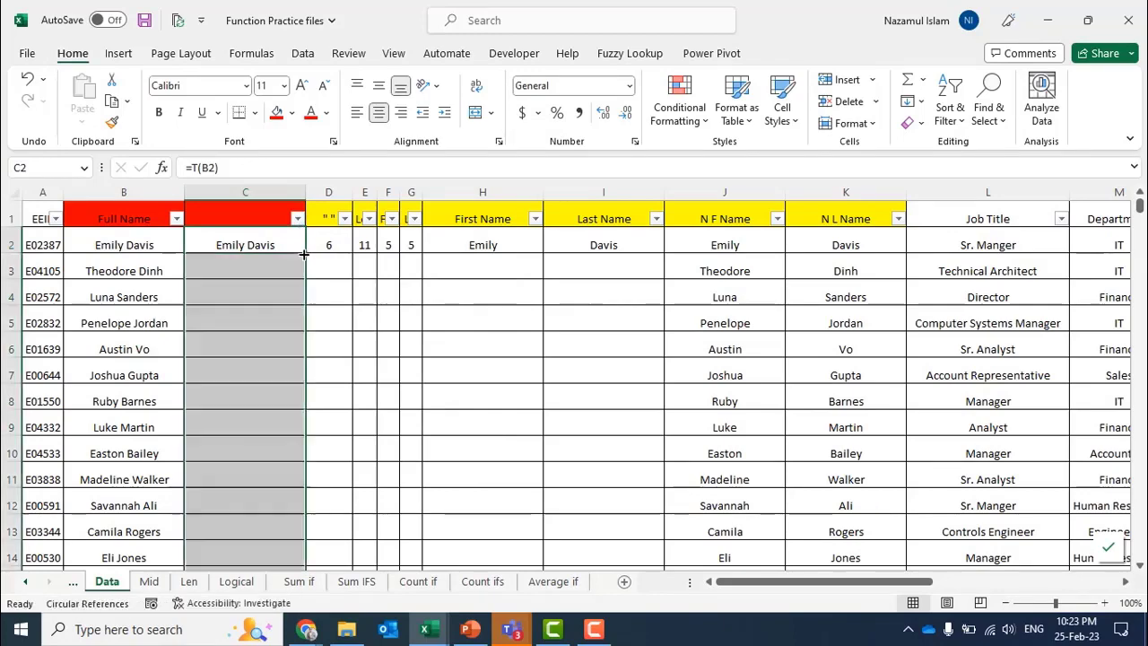
left_click(251, 247)
scroll(240, 349, "down", 1)
scroll(239, 349, "down", 20)
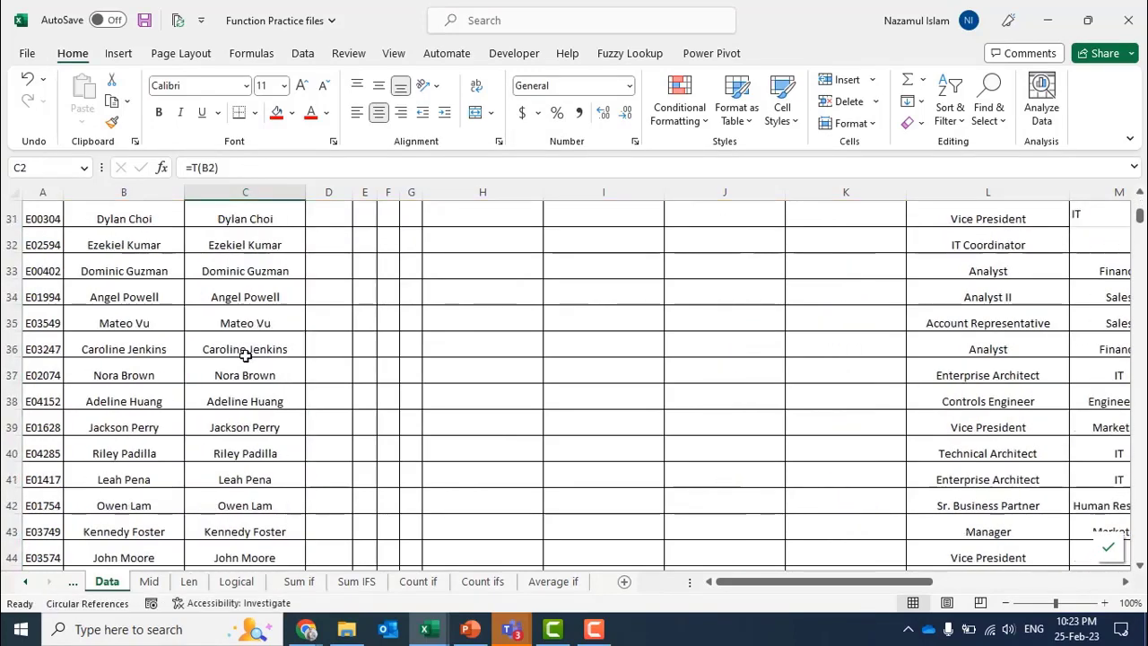
key("ctrl+Down")
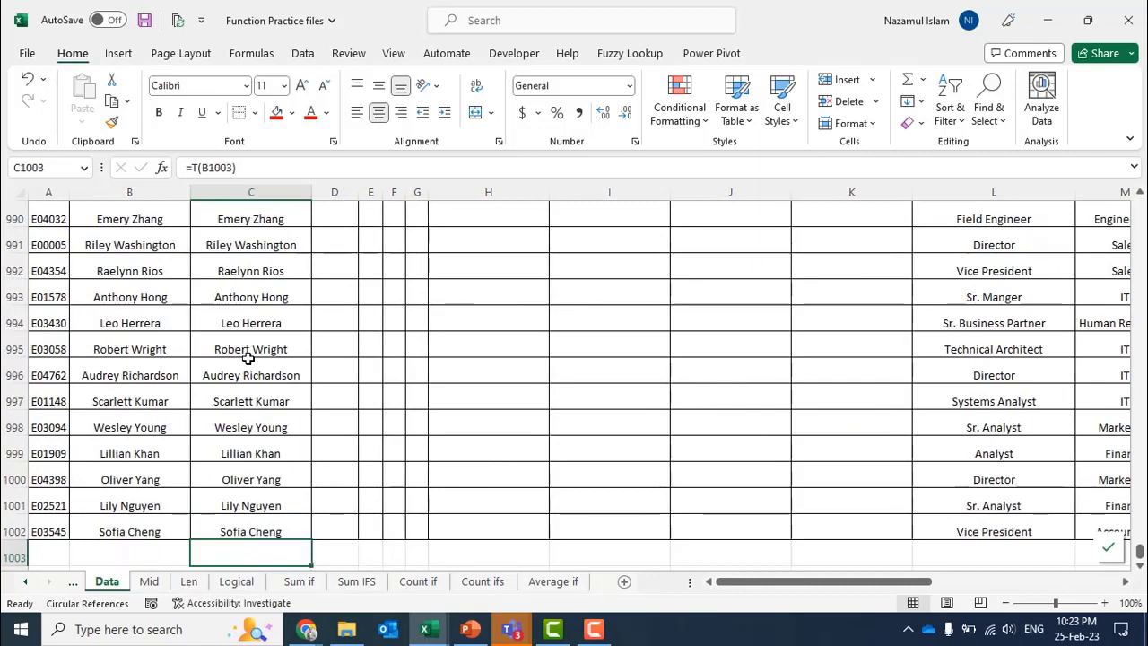
Step: Test the T formulas with numbers by overwriting B2 with 25 and B3 with 01254
key("ctrl+Up")
key("Up")
key("Left")
key("Down")
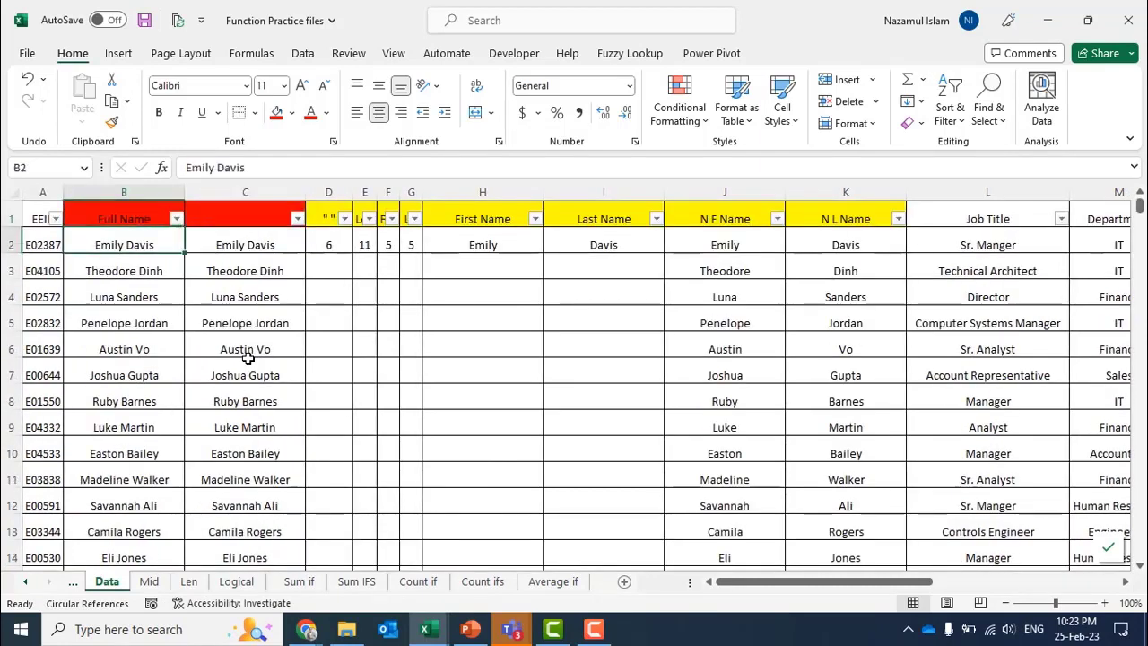
type("25")
key("Return")
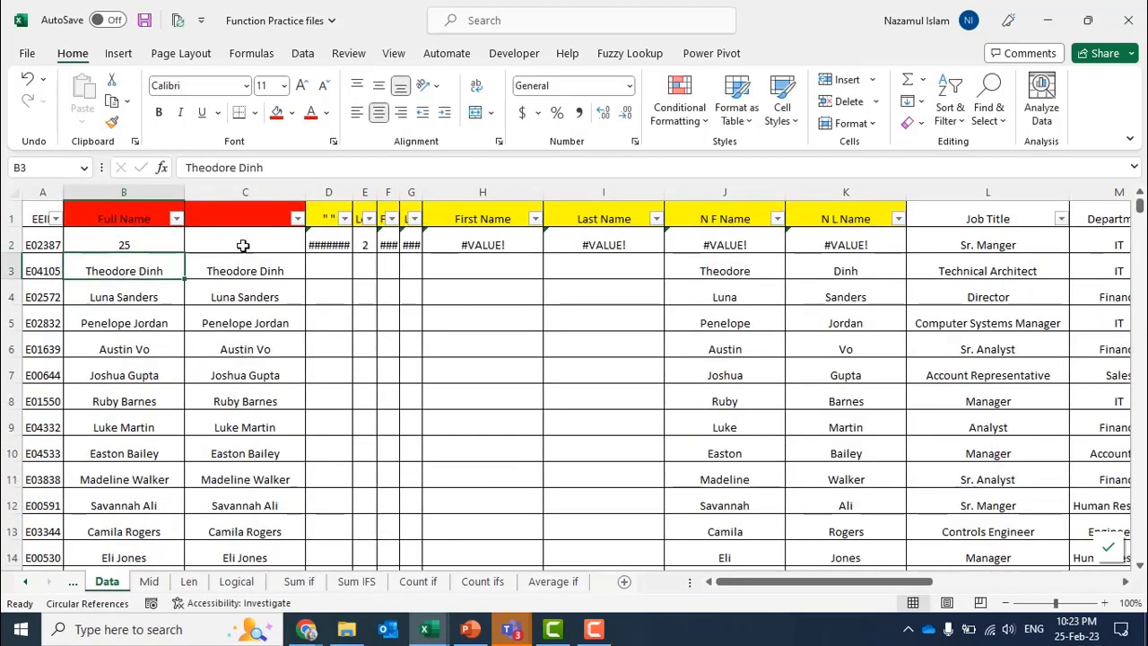
left_click(146, 244)
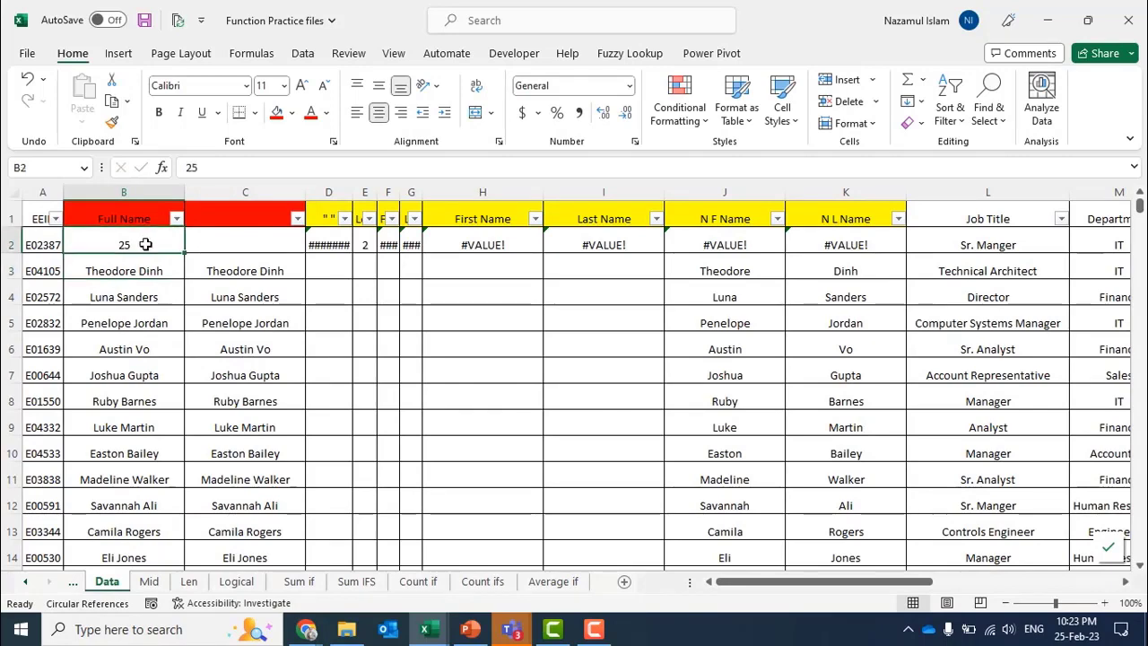
left_click(267, 273)
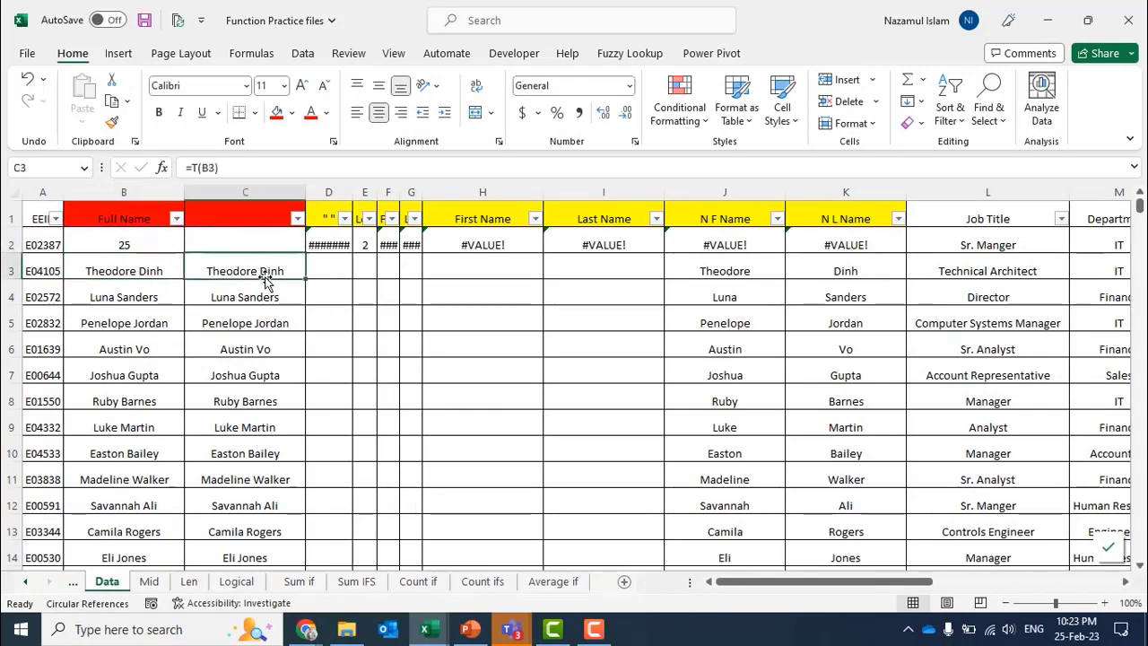
left_click(123, 266)
type("01254")
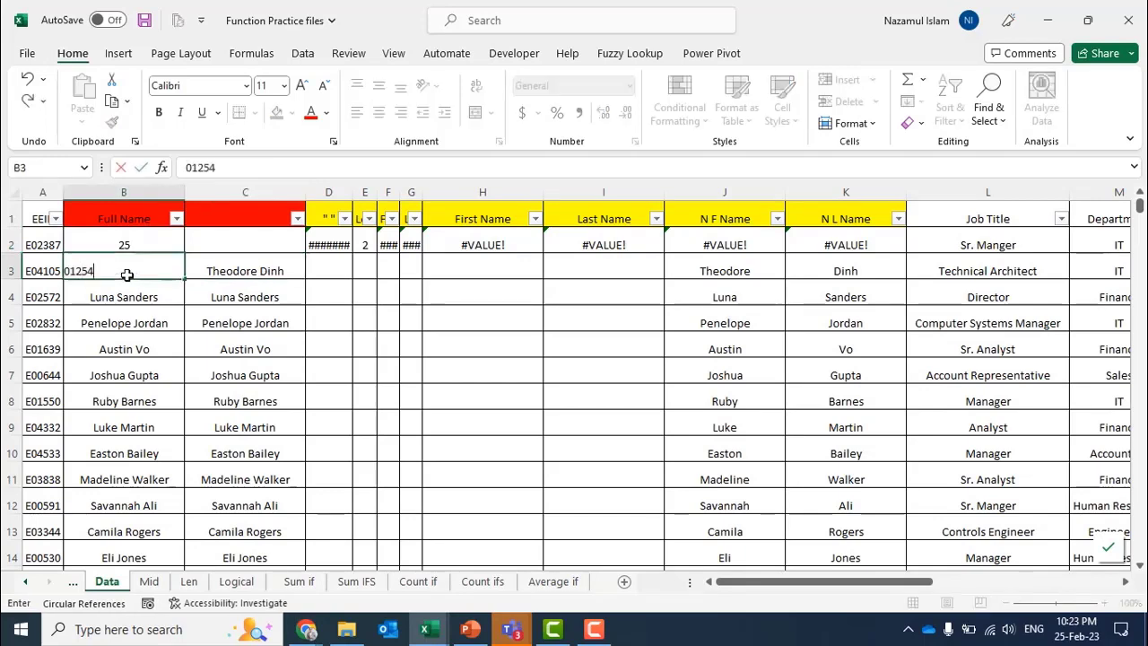
key("Return")
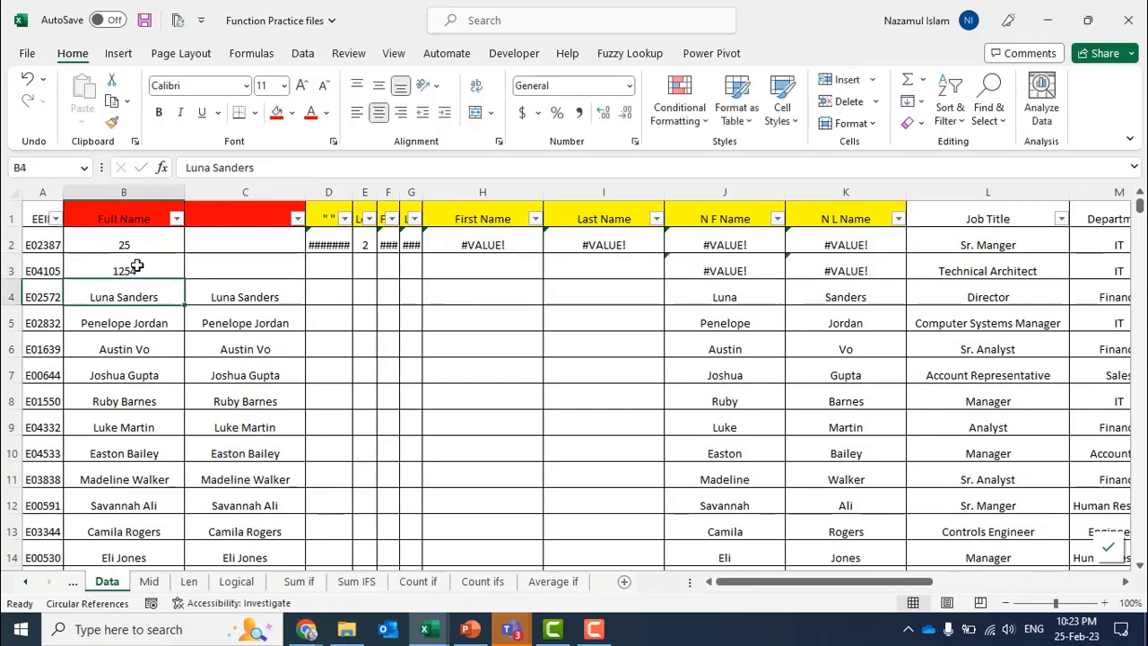
Step: Undo the two numeric test entries in the Full Name column
left_click(124, 247)
key("ctrl+z")
key("ctrl+z")
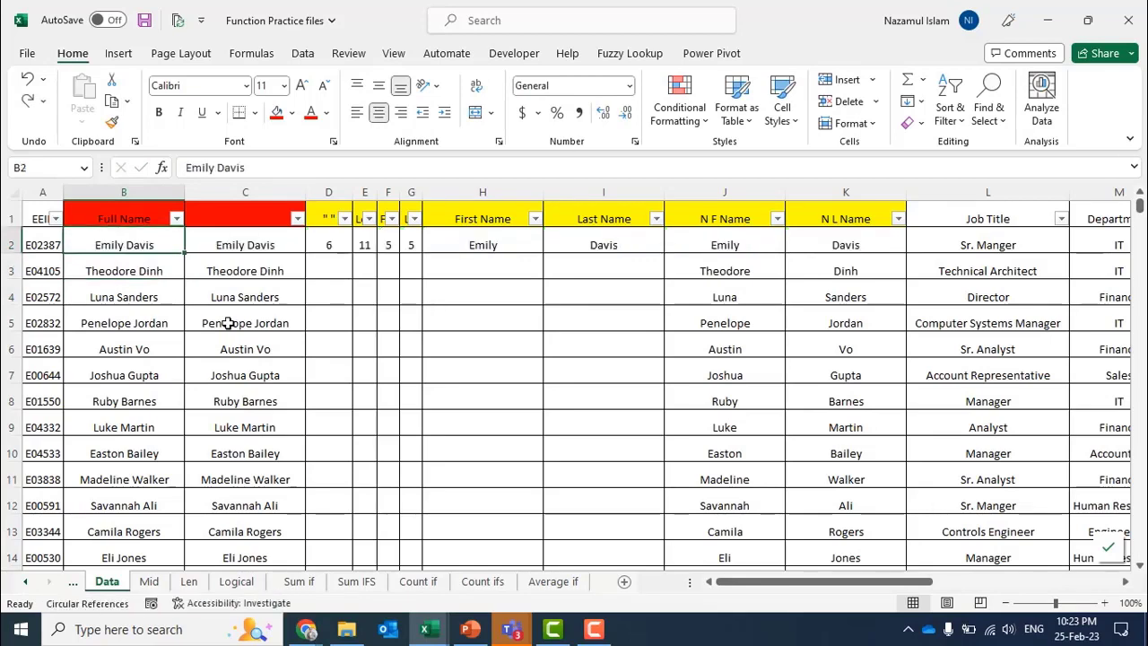
Step: Filter column C to show only the (Blanks) entries, with all names deselected
left_click(237, 246)
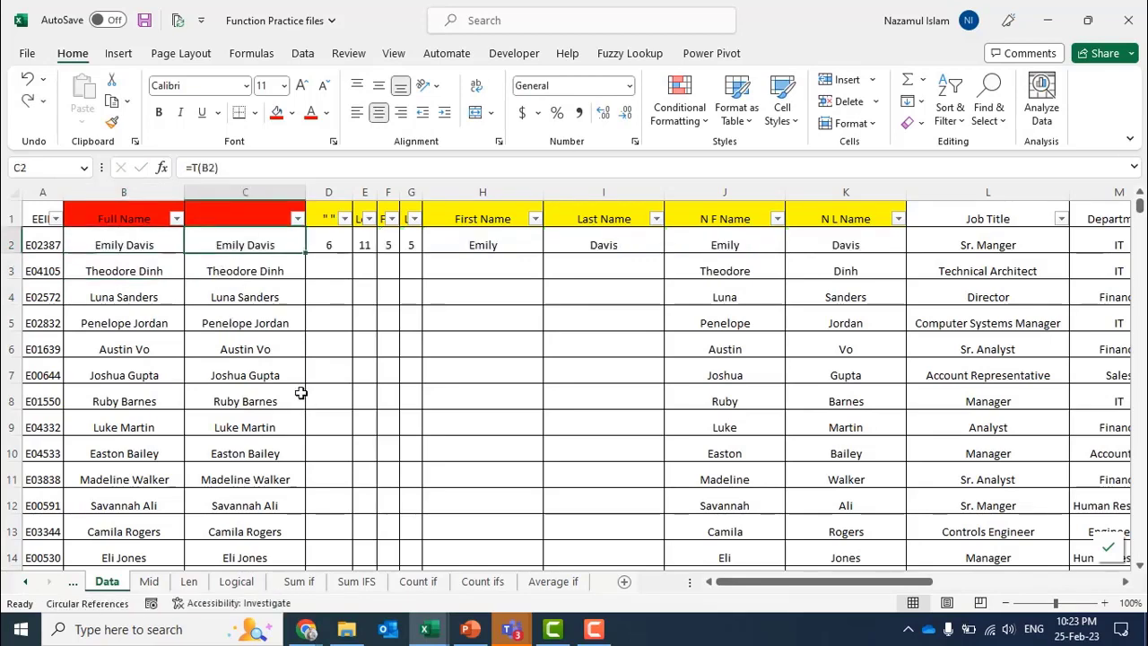
left_click(297, 218)
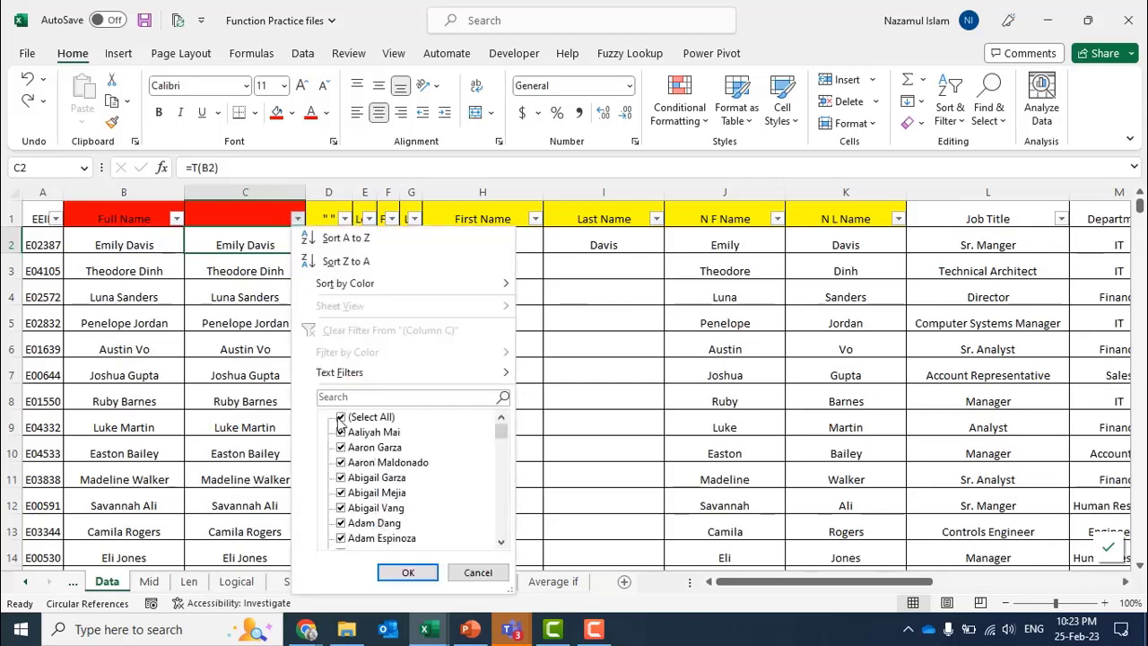
left_click(354, 418)
scroll(415, 460, "down", 4)
scroll(415, 460, "down", 10)
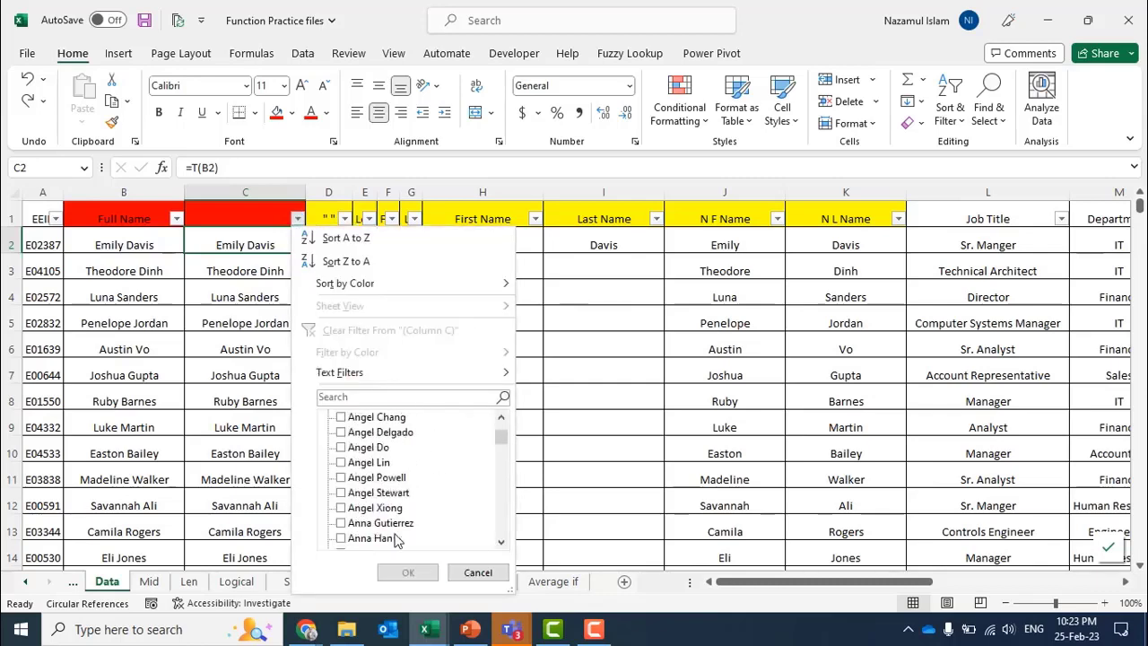
left_click_drag(505, 444, 376, 559)
left_click(341, 538)
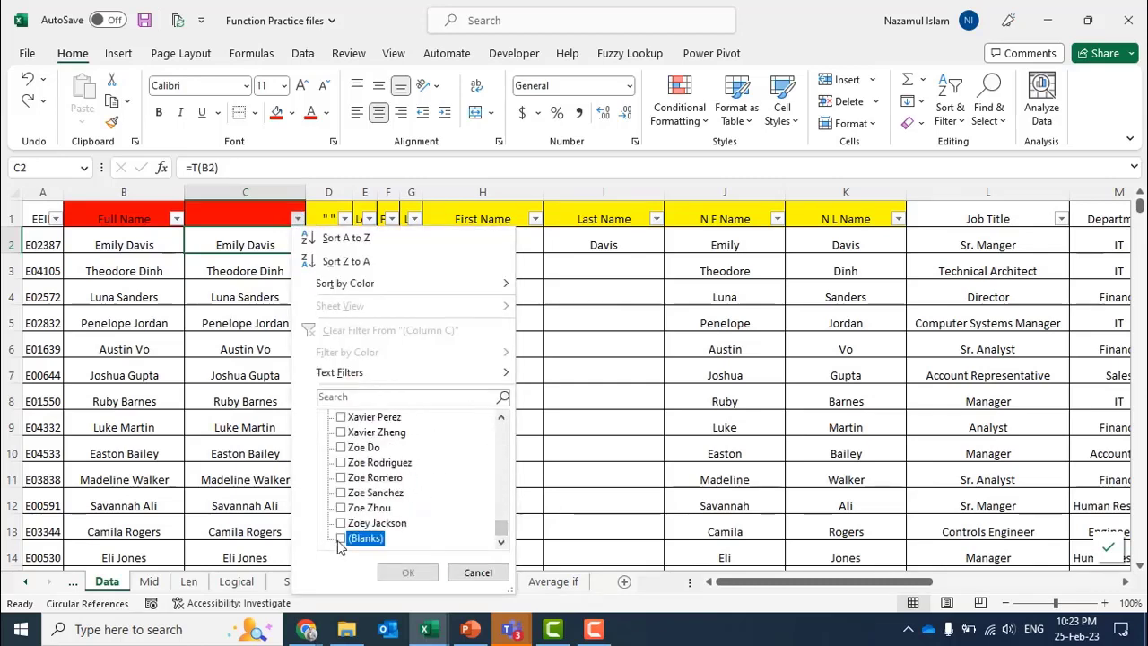
left_click(409, 573)
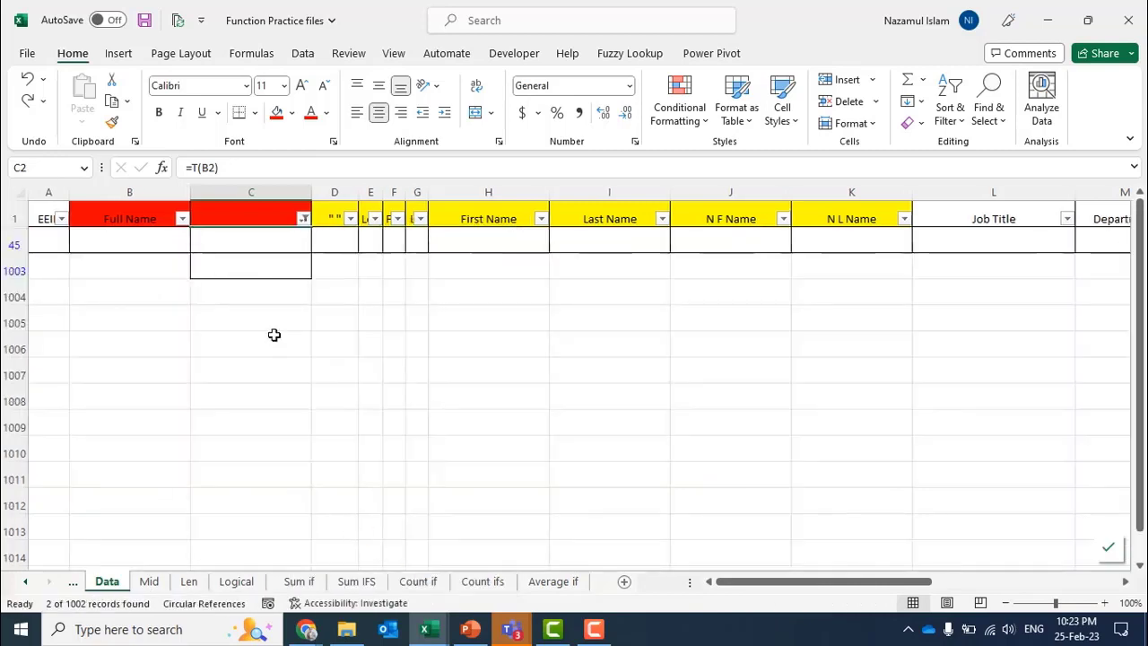
Step: Review the rows filtered by blanks and clear the filter from column C
scroll(246, 410, "down", 10)
scroll(246, 411, "up", 10)
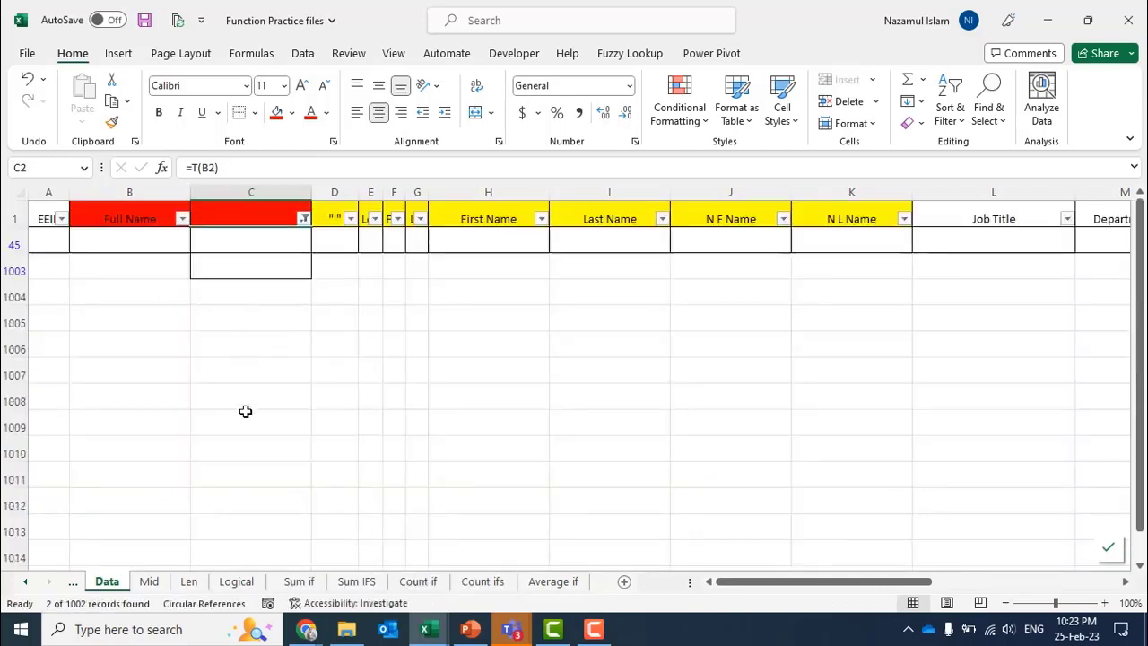
left_click(304, 219)
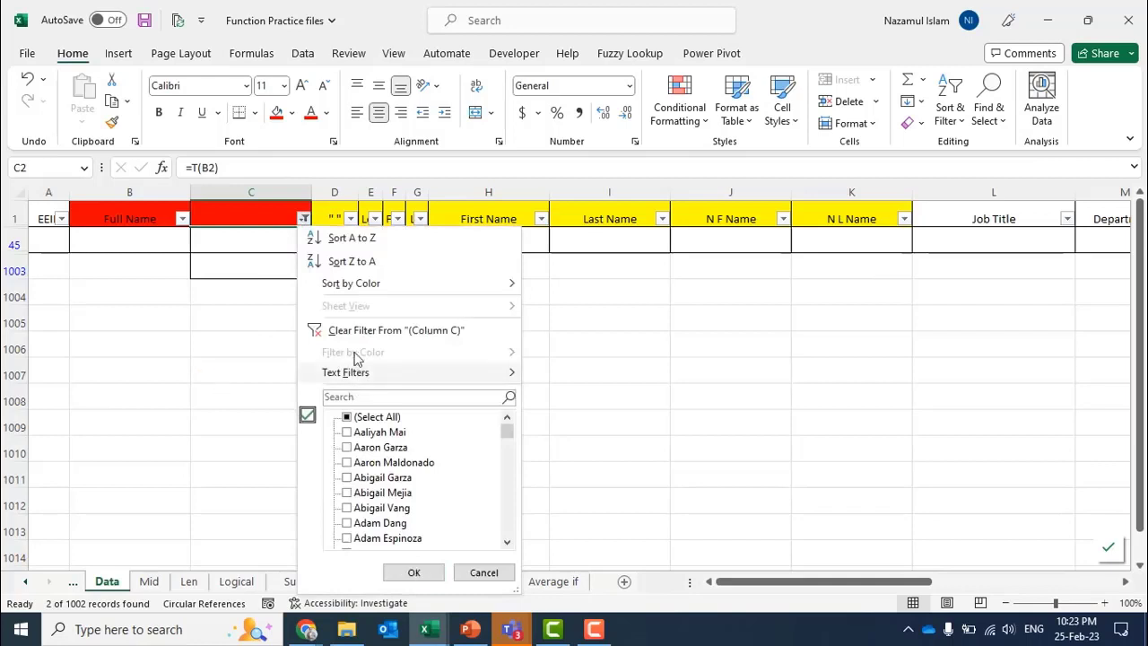
left_click(354, 330)
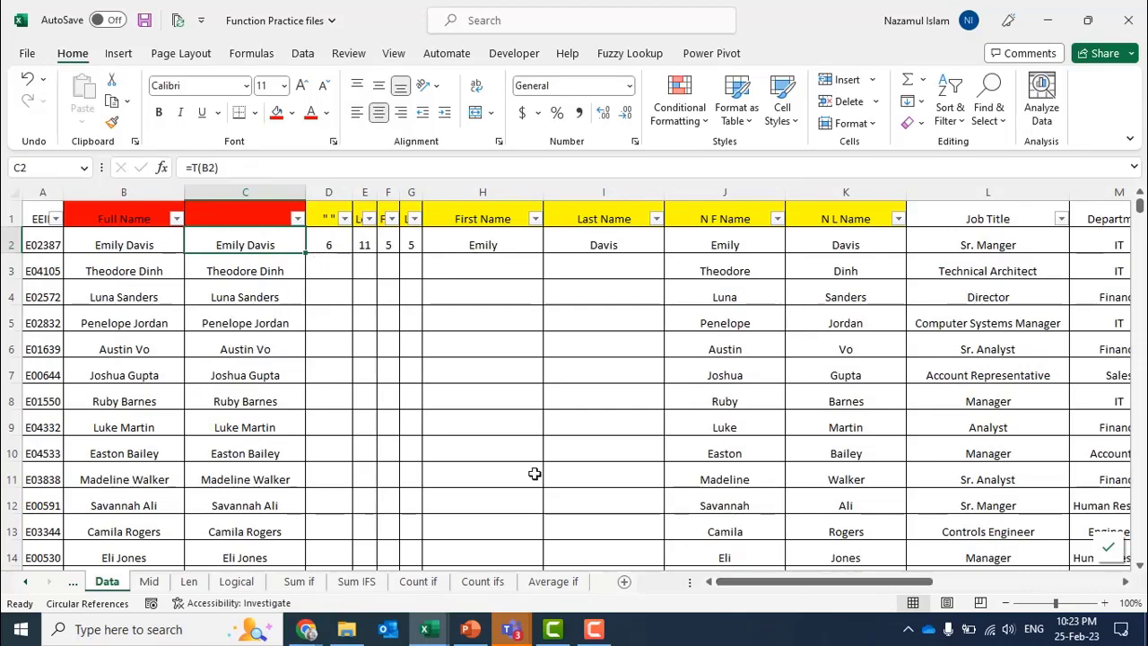
Step: Insert an empty column to the right of the Hire Date column
left_click_drag(764, 587, 952, 598)
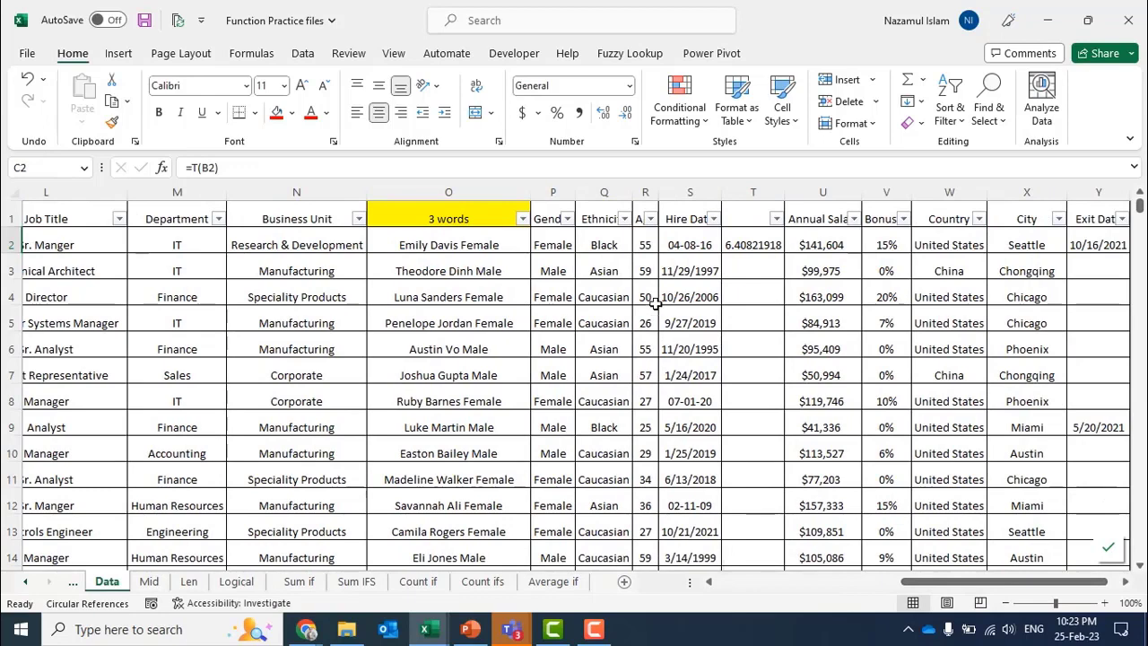
left_click(735, 191)
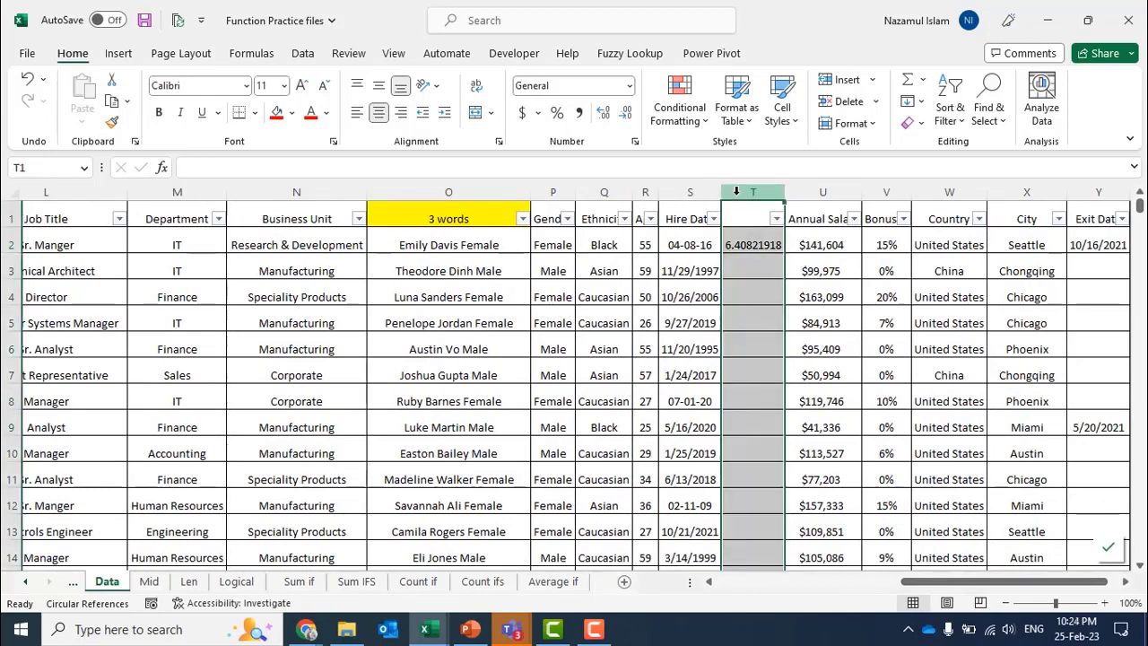
right_click(738, 192)
key("Escape")
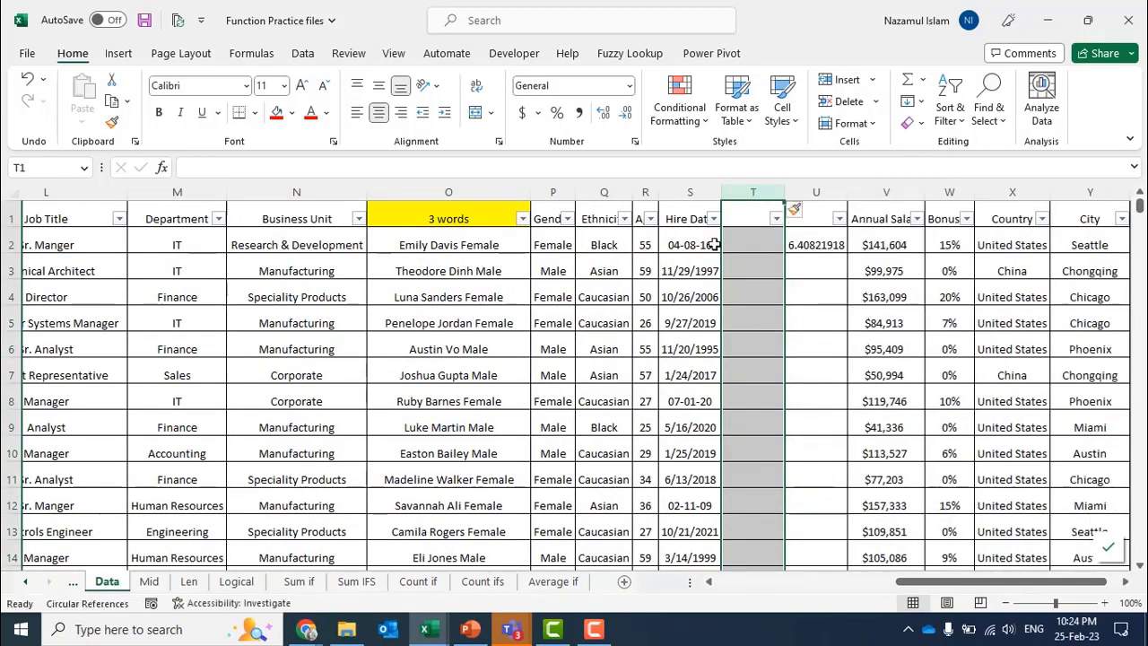
left_click(702, 243)
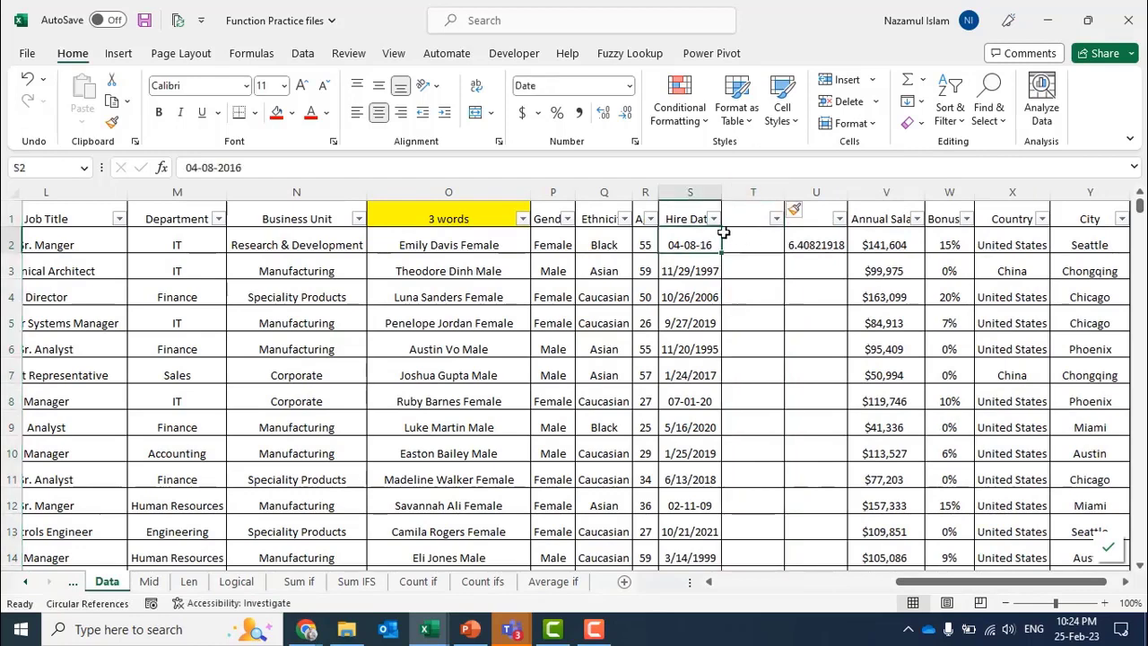
left_click(746, 236)
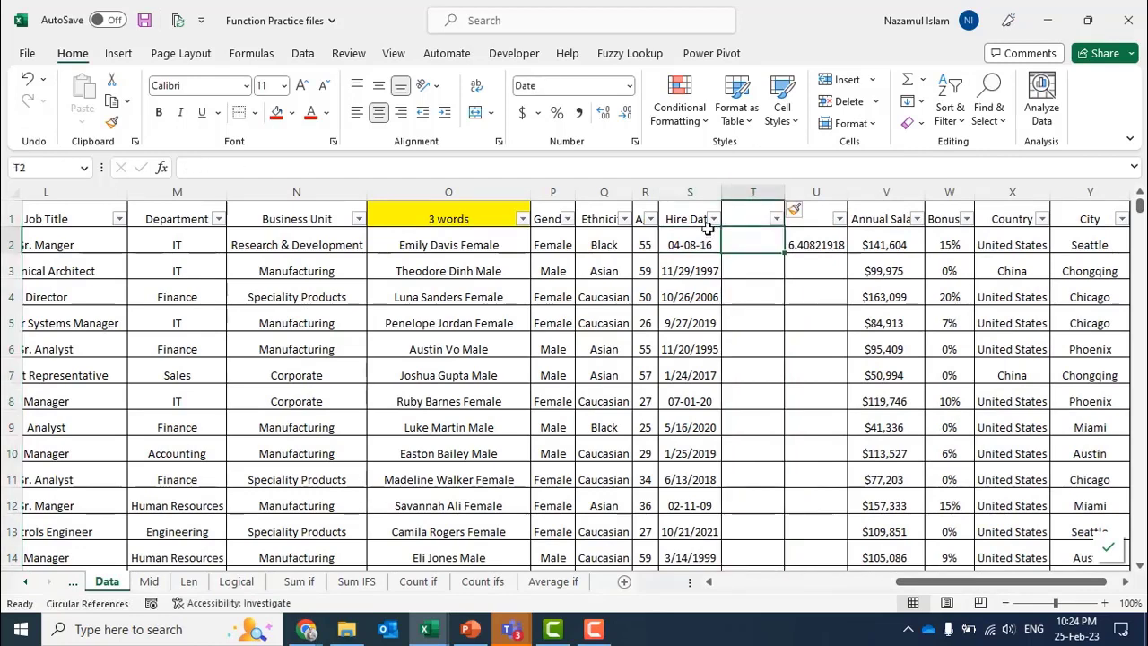
Step: Examine the Hire Date filter list to see which dates are grouped by year and which are listed individually
left_click(713, 220)
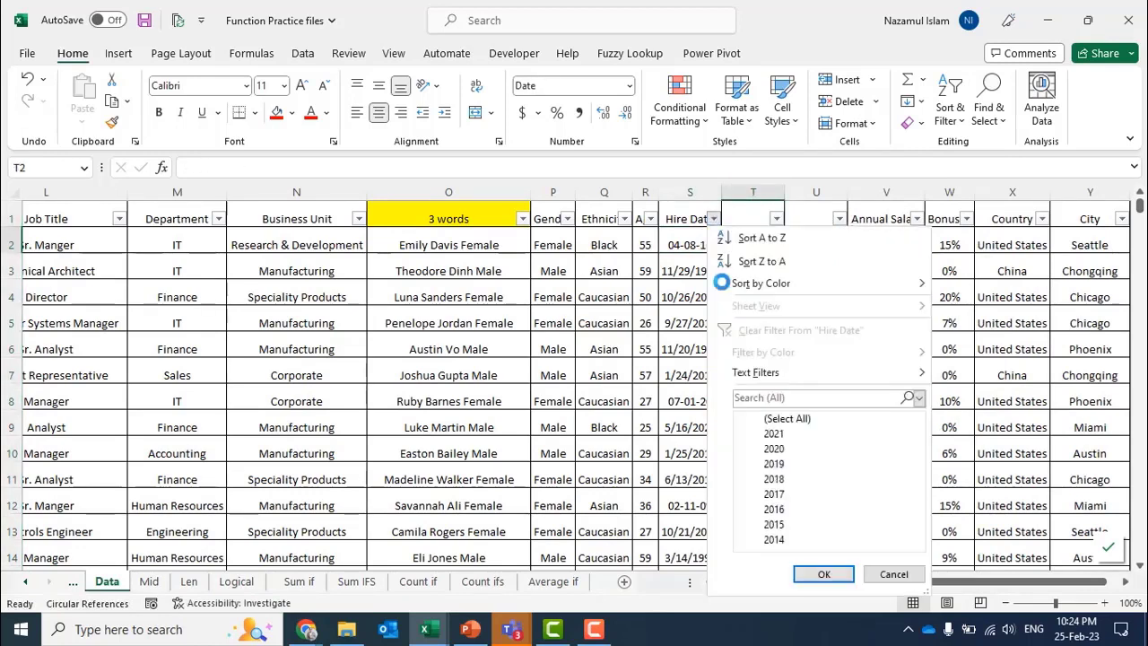
scroll(794, 457, "down", 5)
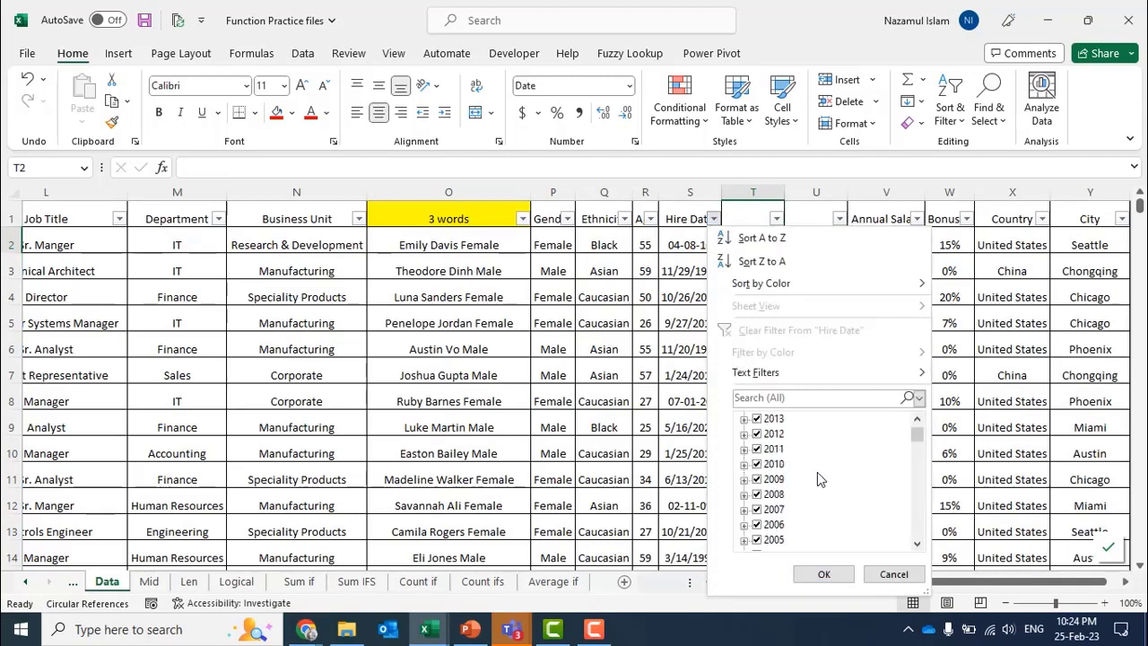
scroll(827, 508, "down", 4)
scroll(830, 511, "up", 8)
scroll(827, 513, "down", 8)
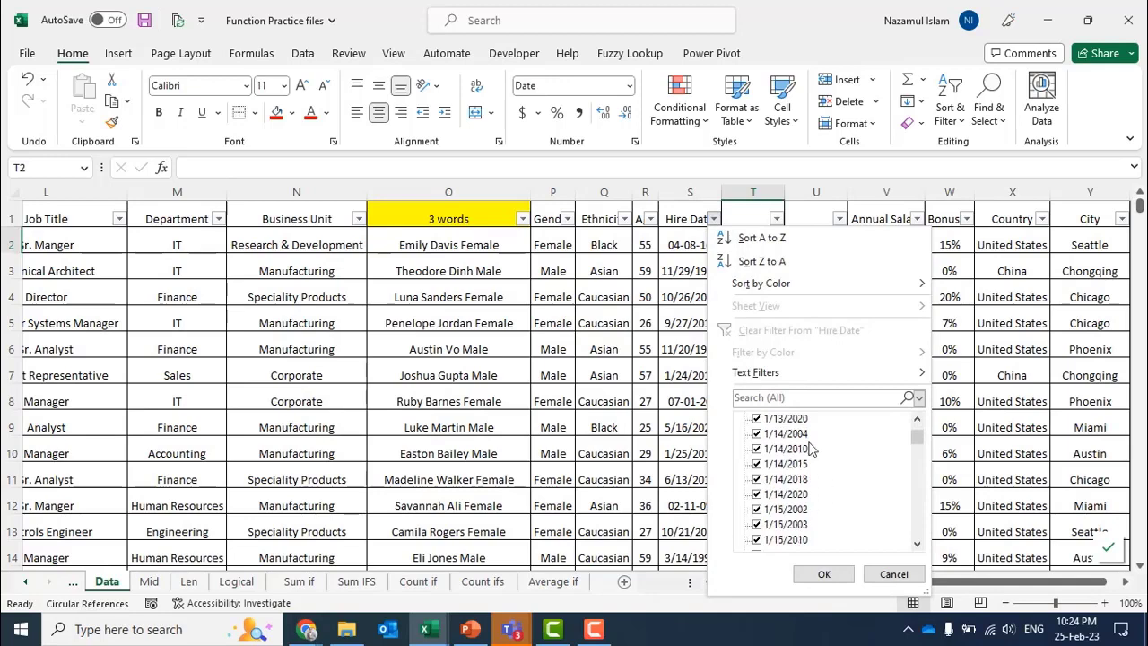
scroll(798, 498, "down", 10)
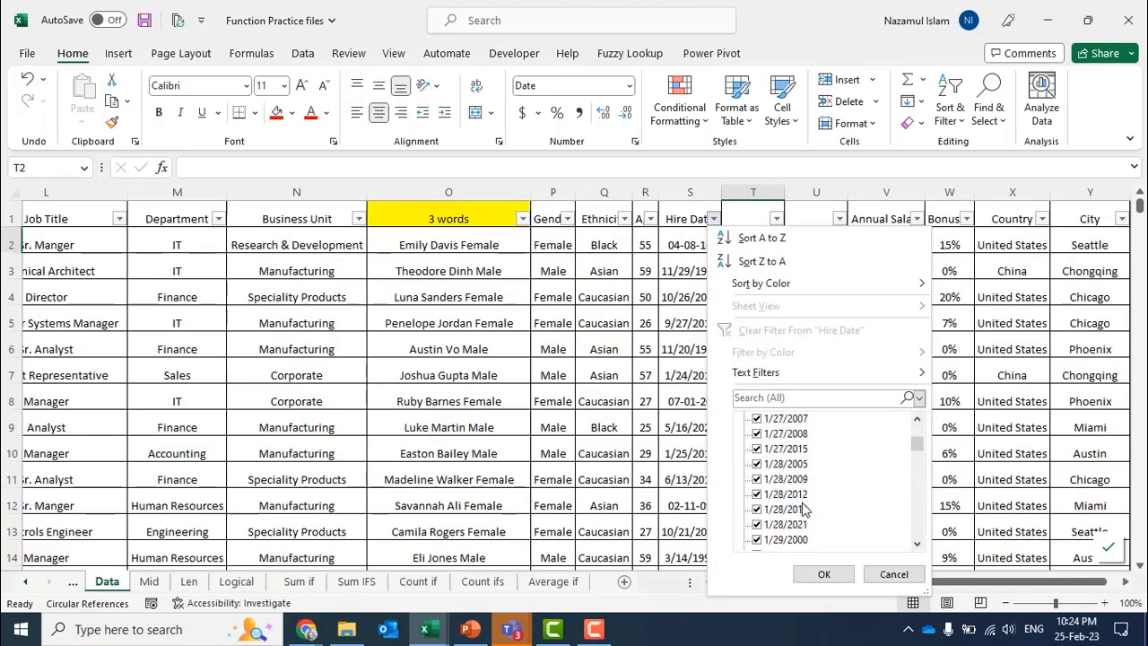
scroll(798, 498, "down", 8)
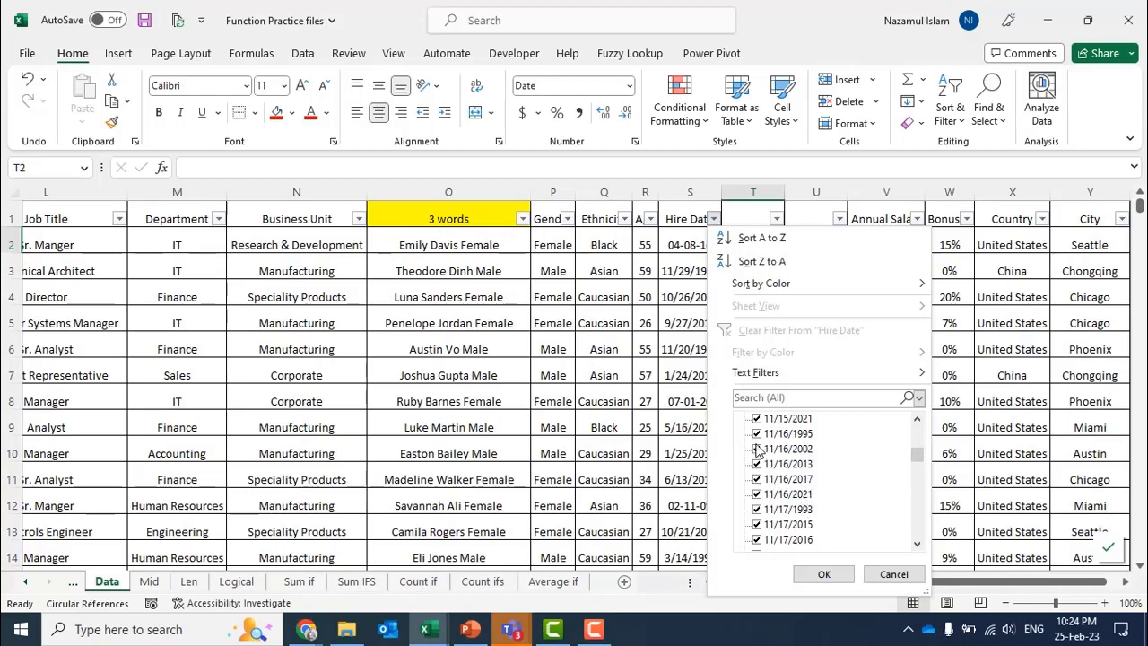
scroll(757, 451, "up", 5)
scroll(758, 451, "up", 10)
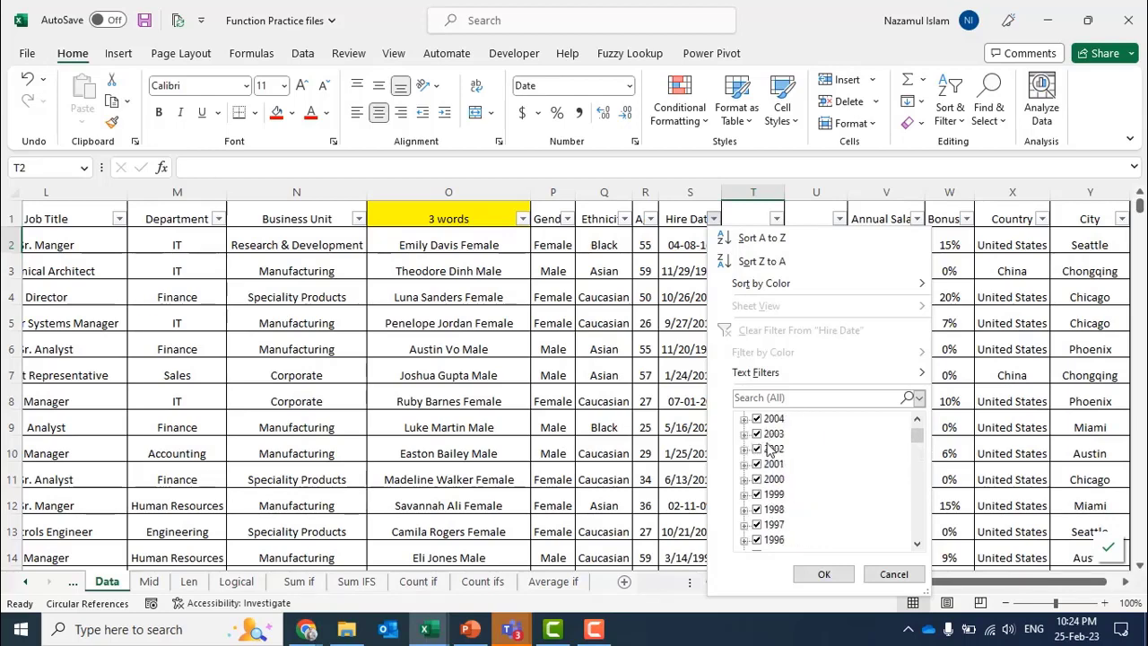
scroll(769, 437, "up", 4)
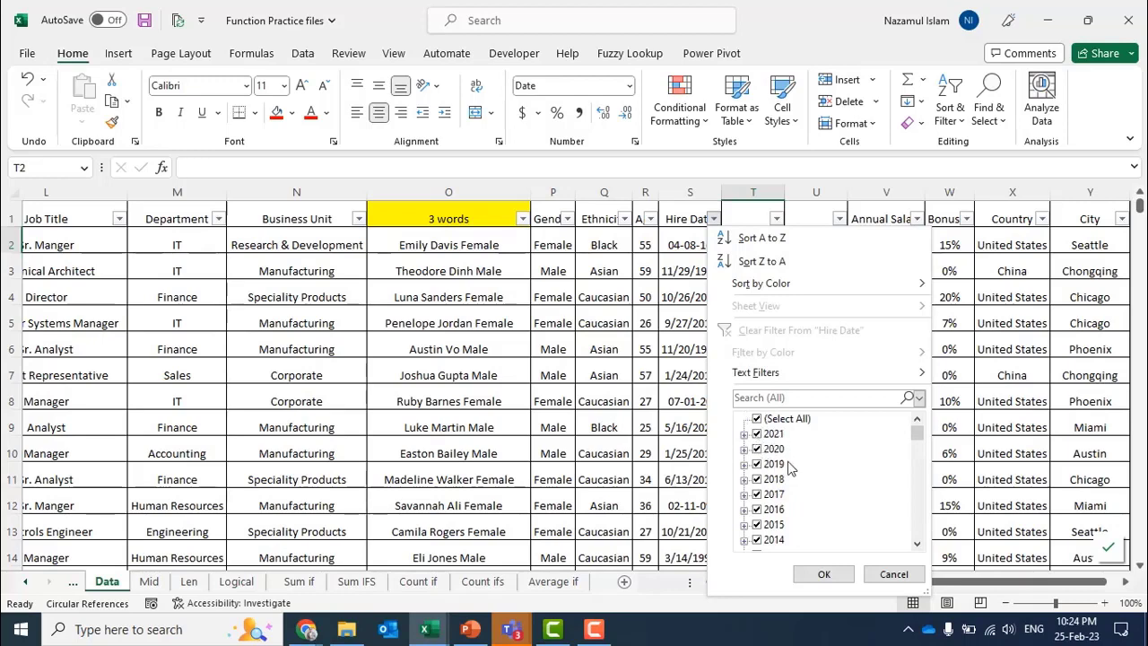
Step: Expand 2021 and February in the Hire Date filter list to inspect the days, then collapse them and close the list without filtering
left_click(744, 435)
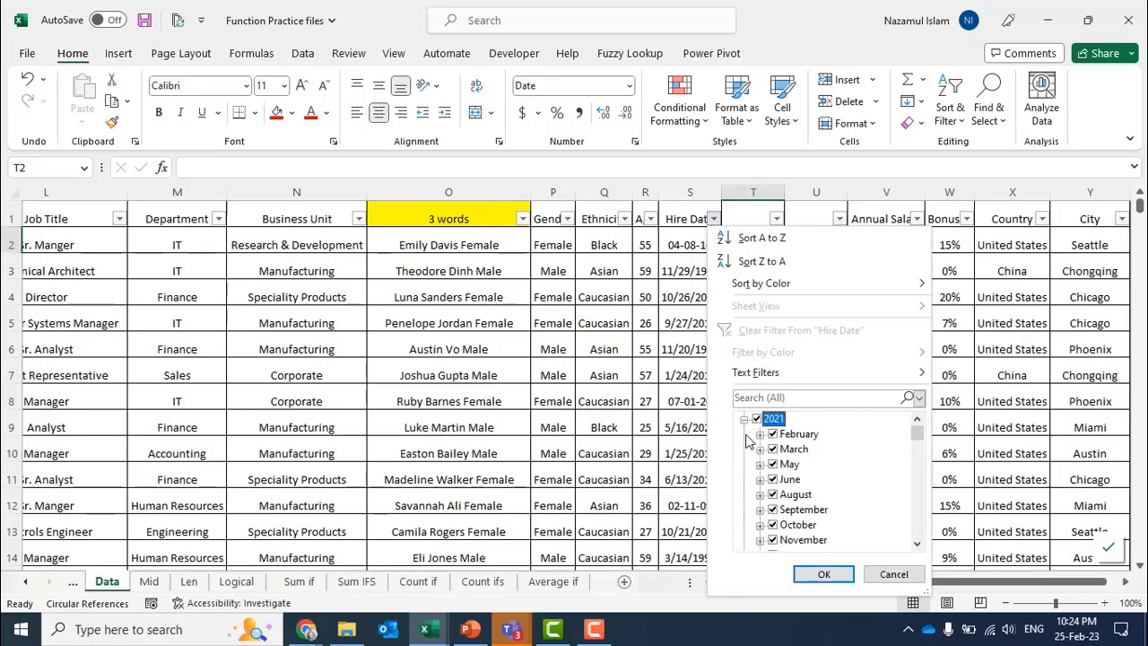
left_click(760, 434)
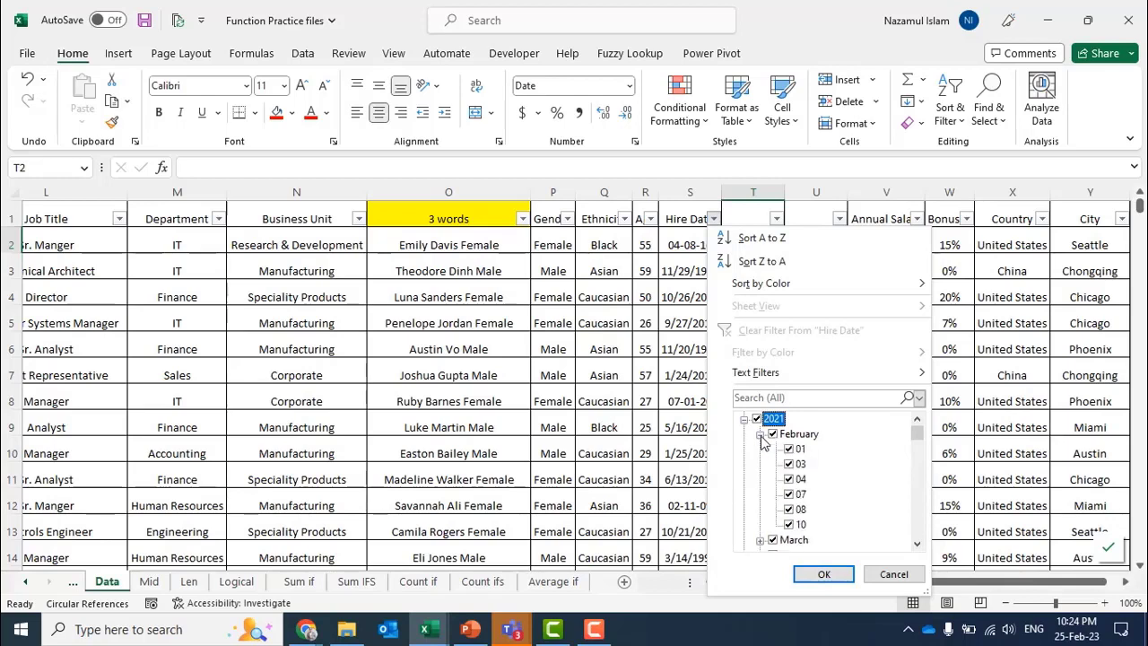
scroll(776, 451, "up", 1)
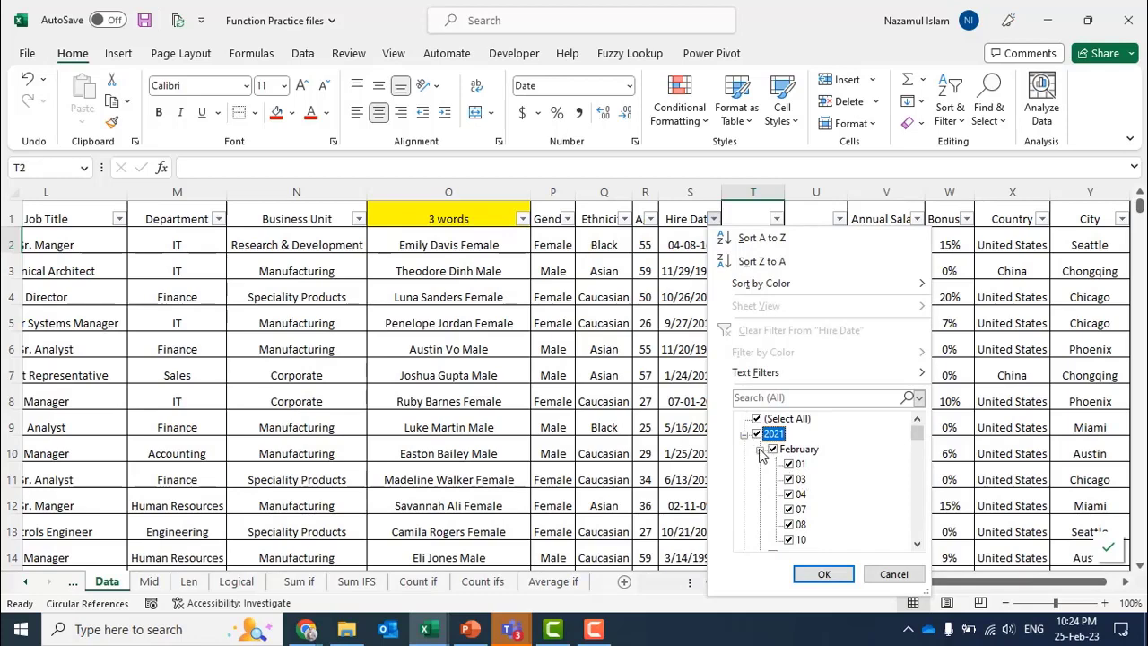
left_click(760, 449)
left_click(743, 435)
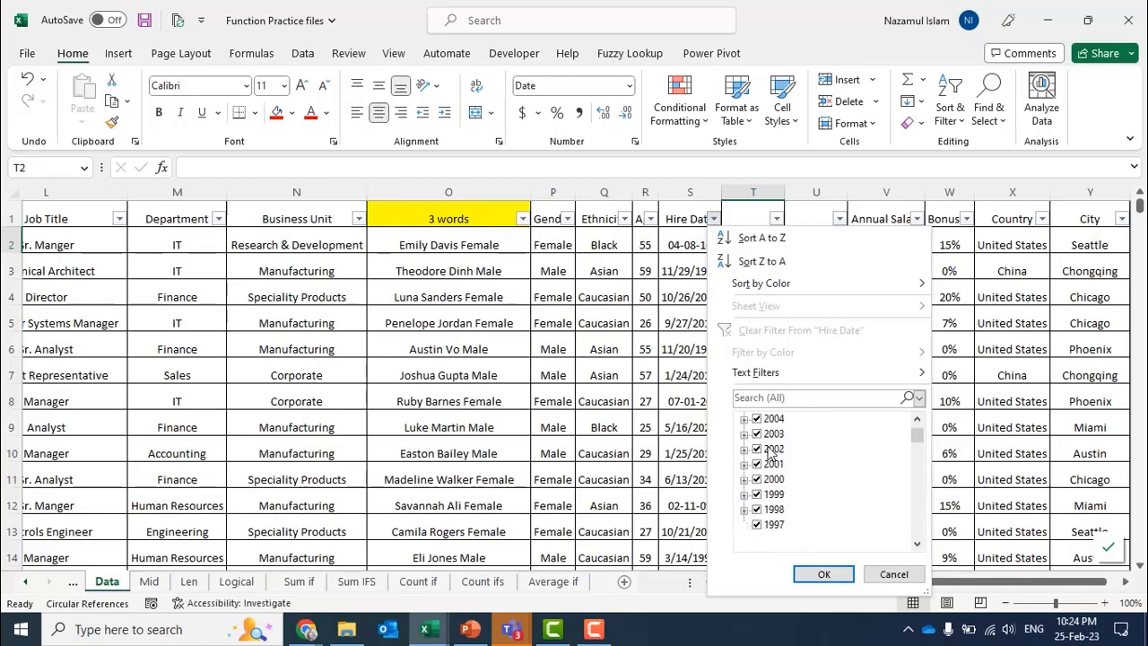
scroll(789, 467, "down", 3)
key("Escape")
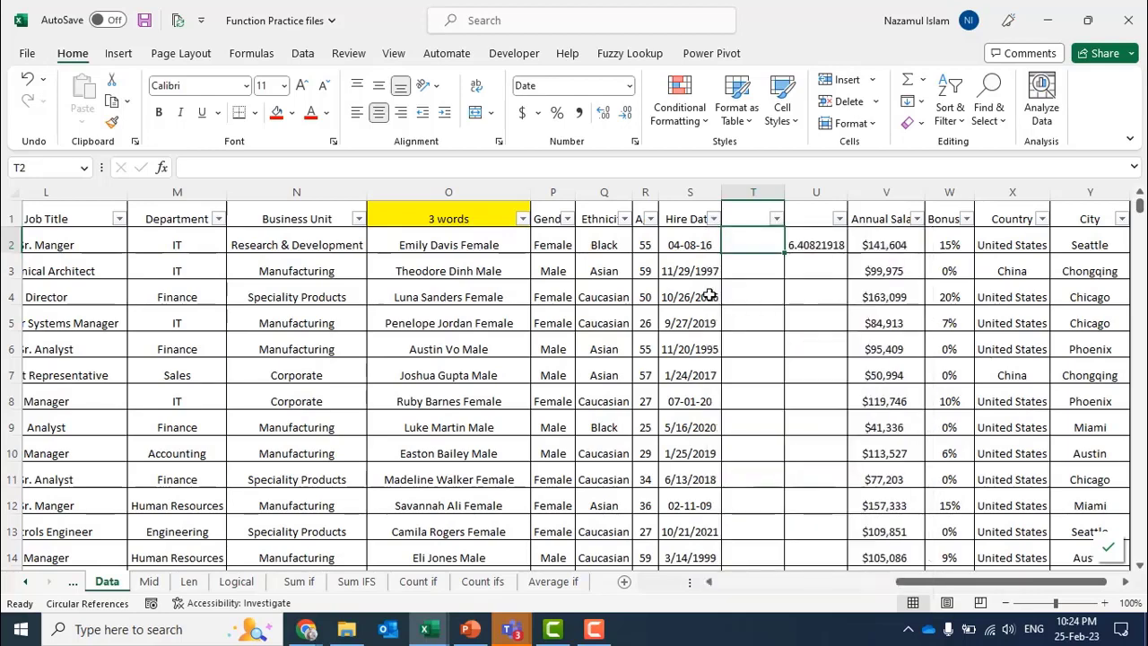
Step: Enter the formula =N(S2) in T2 to test the first Hire Date entry
left_click(700, 244)
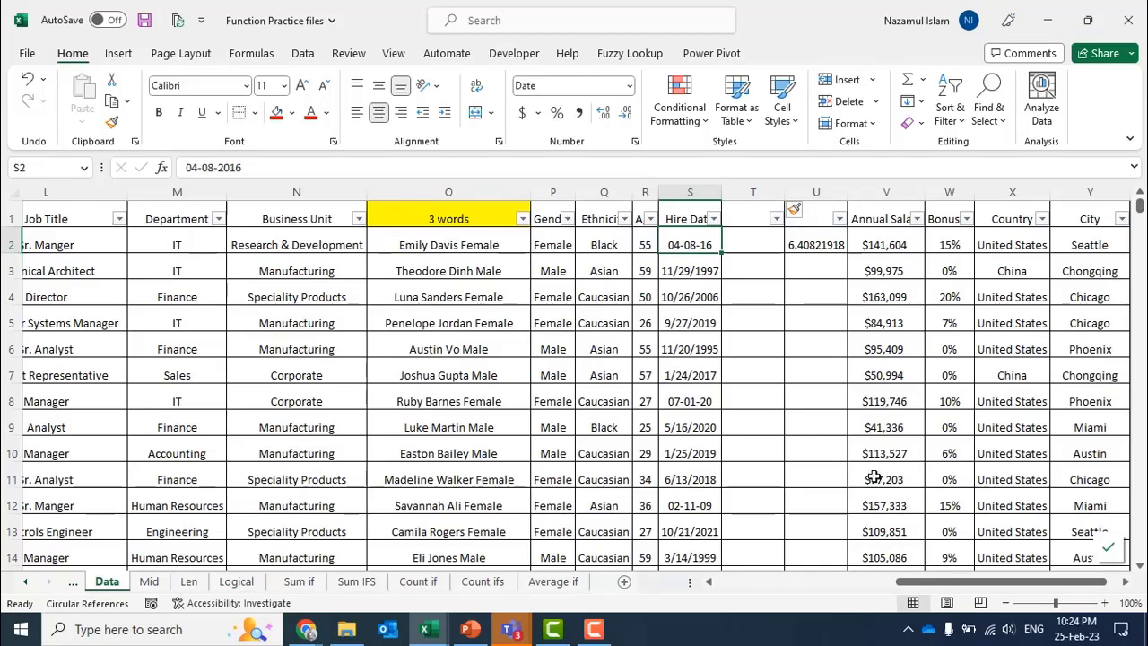
left_click(749, 249)
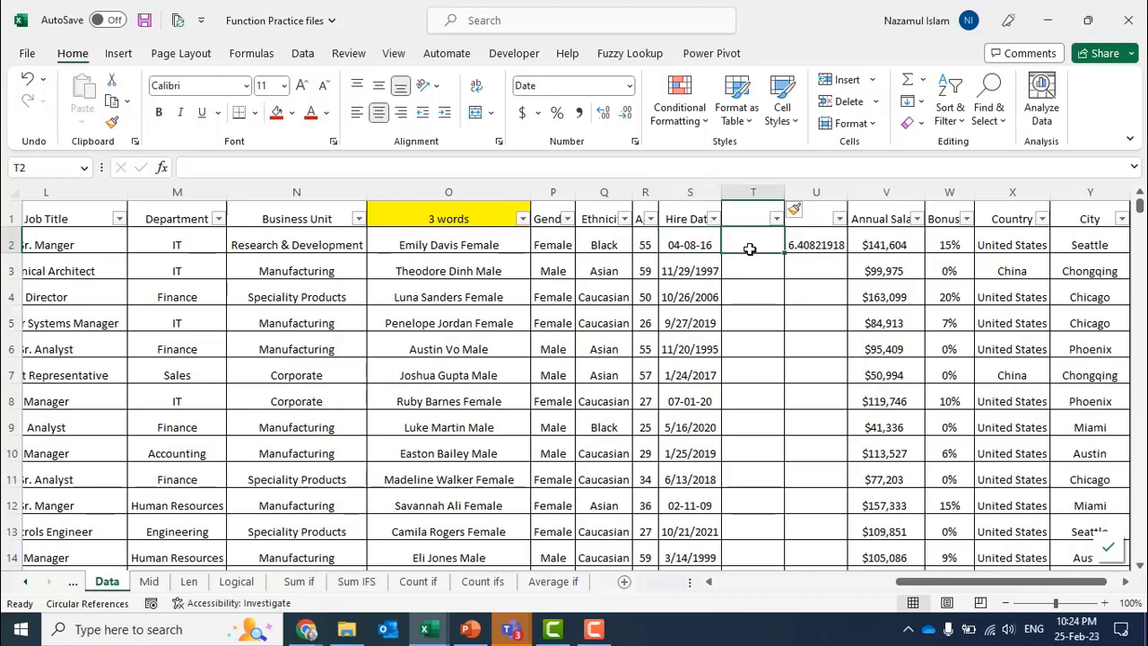
type("=N")
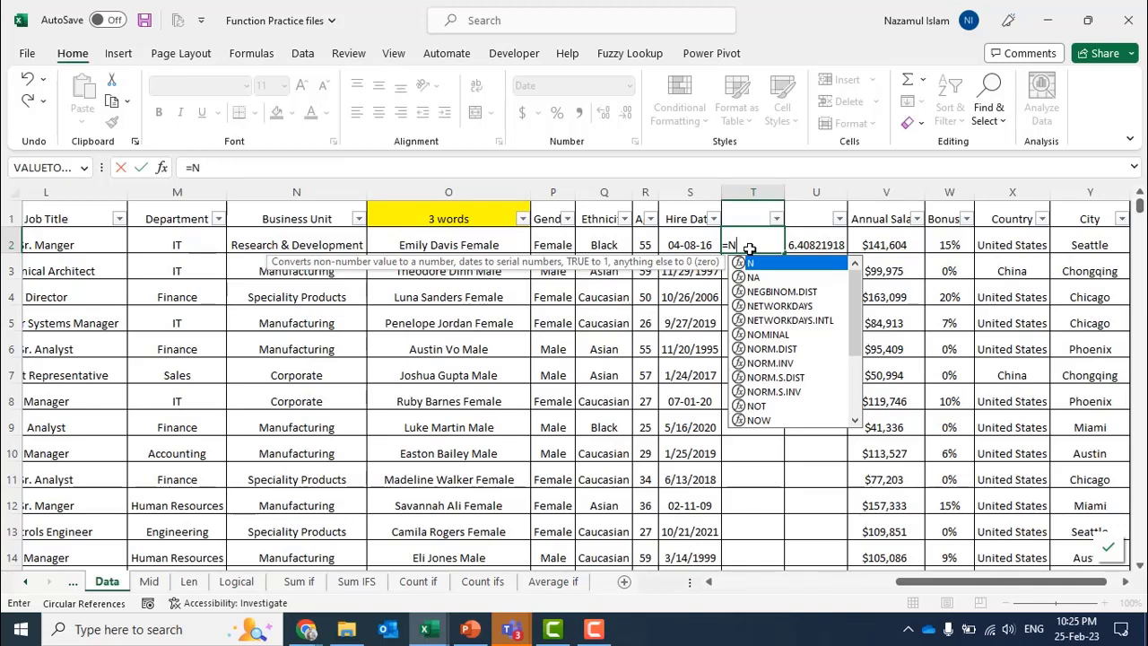
type("(")
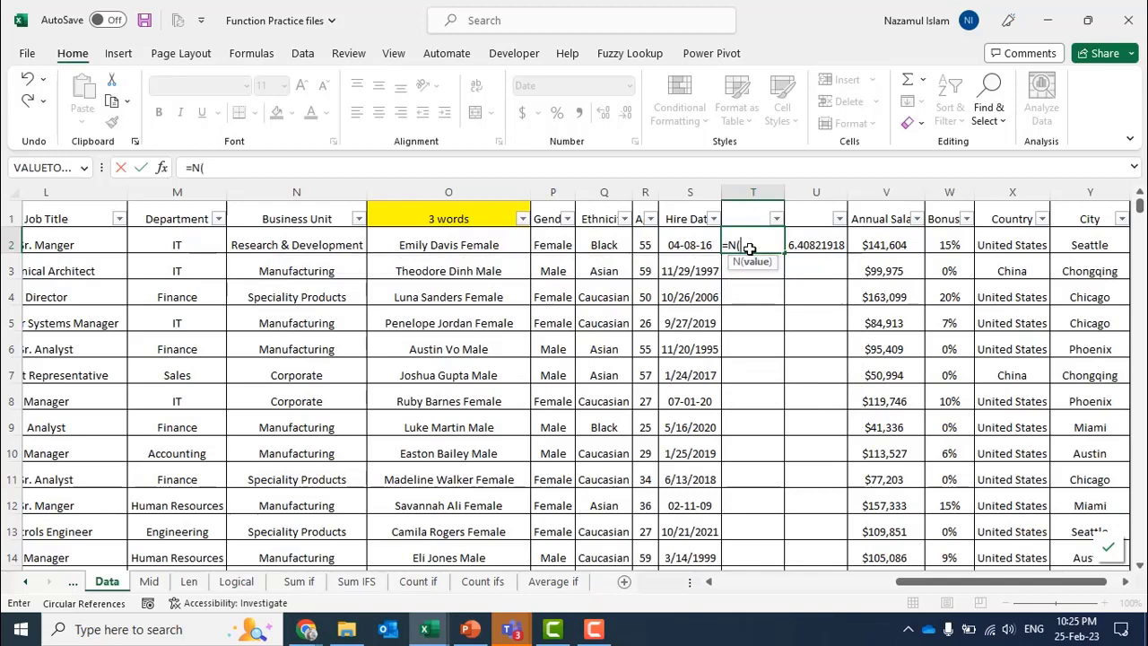
key("Left")
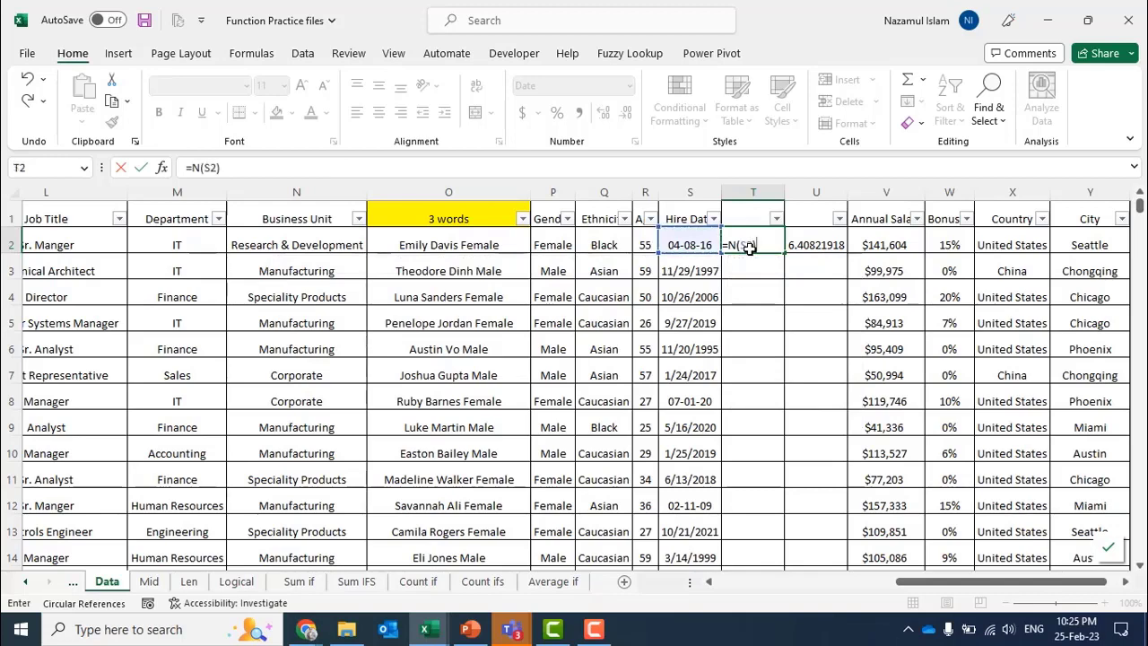
key("Return")
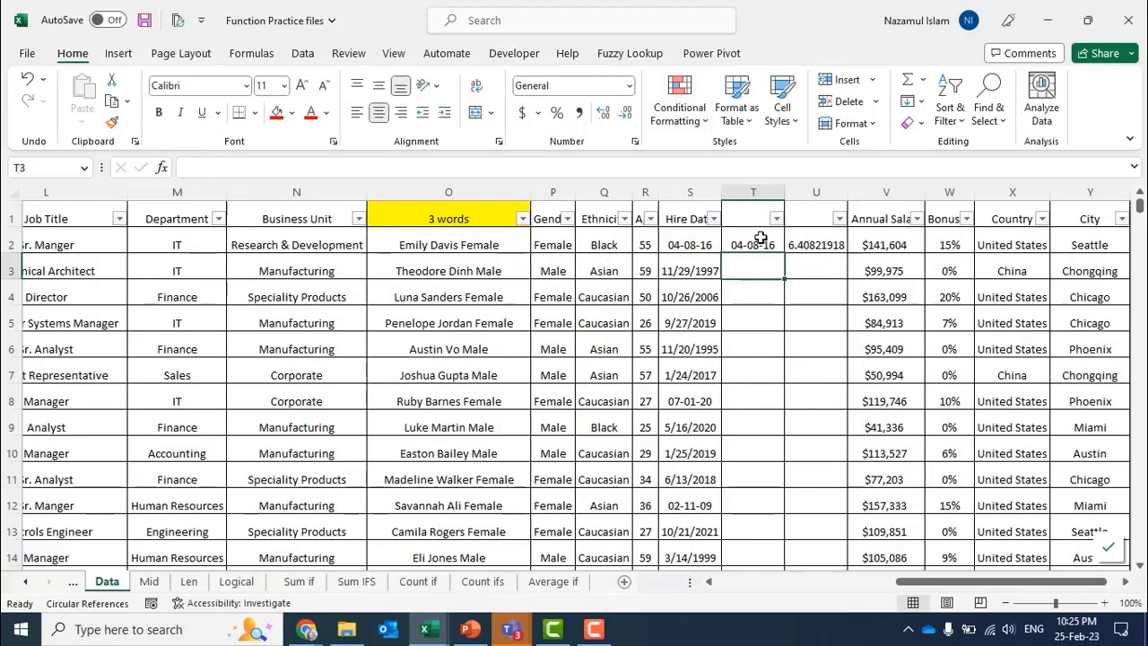
Step: Copy the N formula from T2 down column T through row 1002
left_click(759, 240)
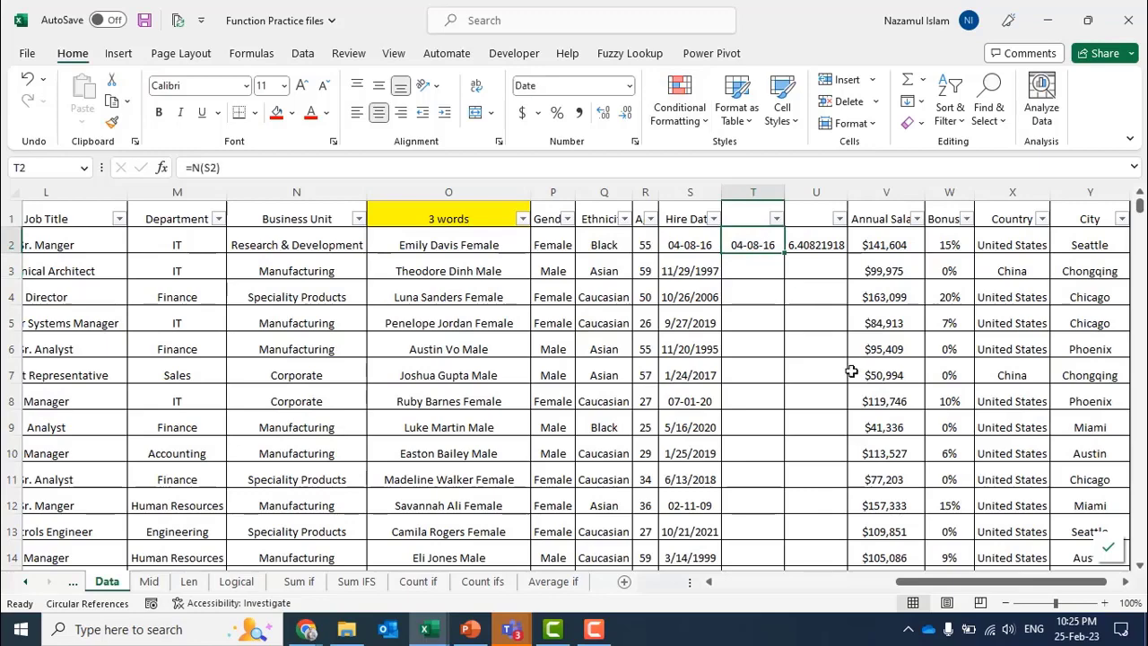
key("Left")
key("ctrl+Down")
key("ctrl+Down")
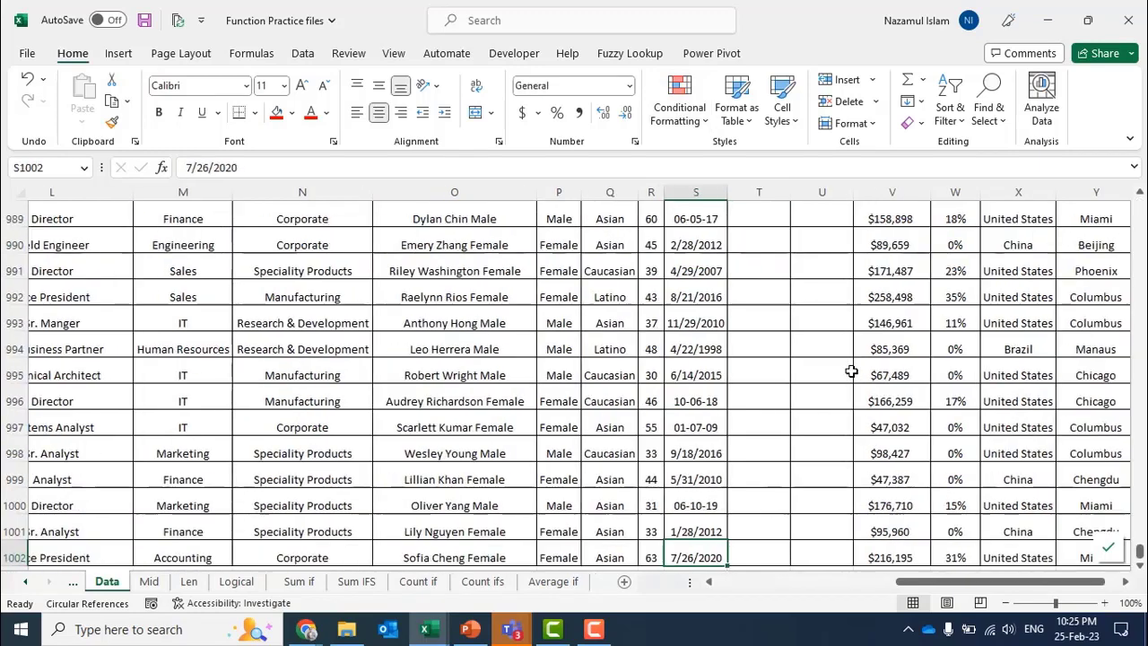
key("ctrl+Down")
key("ctrl+Up")
key("Right")
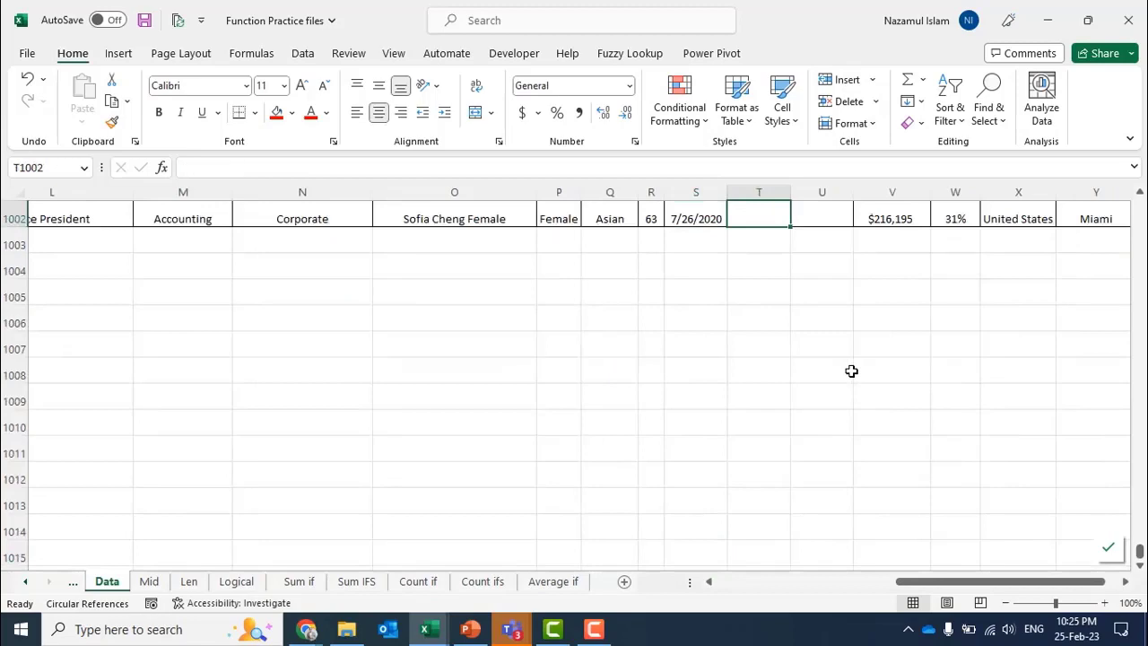
key("ctrl+shift+Up")
key("ctrl+v")
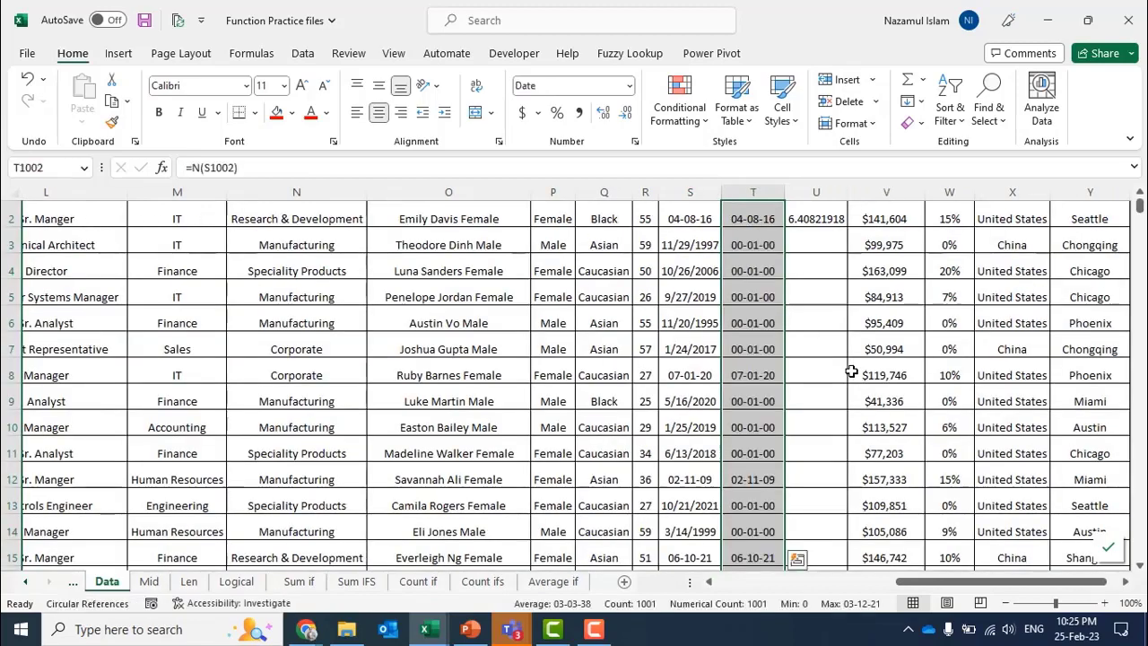
Step: Check the N formula results in the last rows of column T, from row 996 to row 1002
key("ctrl+Down")
key("Up")
key("ctrl+Up")
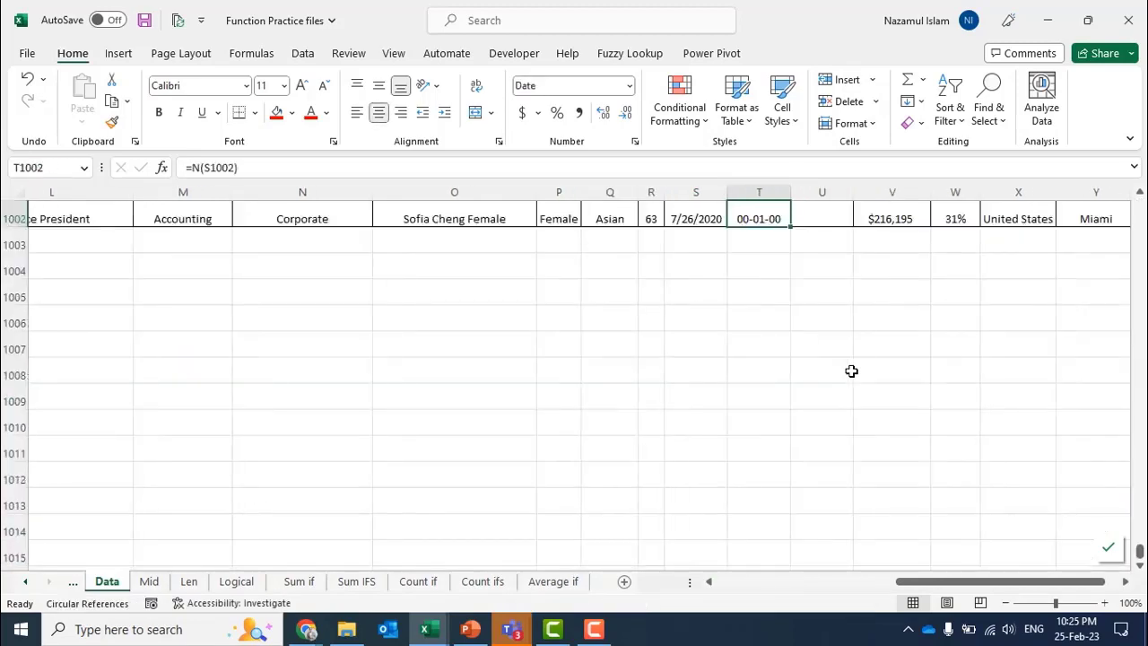
key("Up")
key("Up")
key("Up")
key("Up")
key("Up")
key("Up")
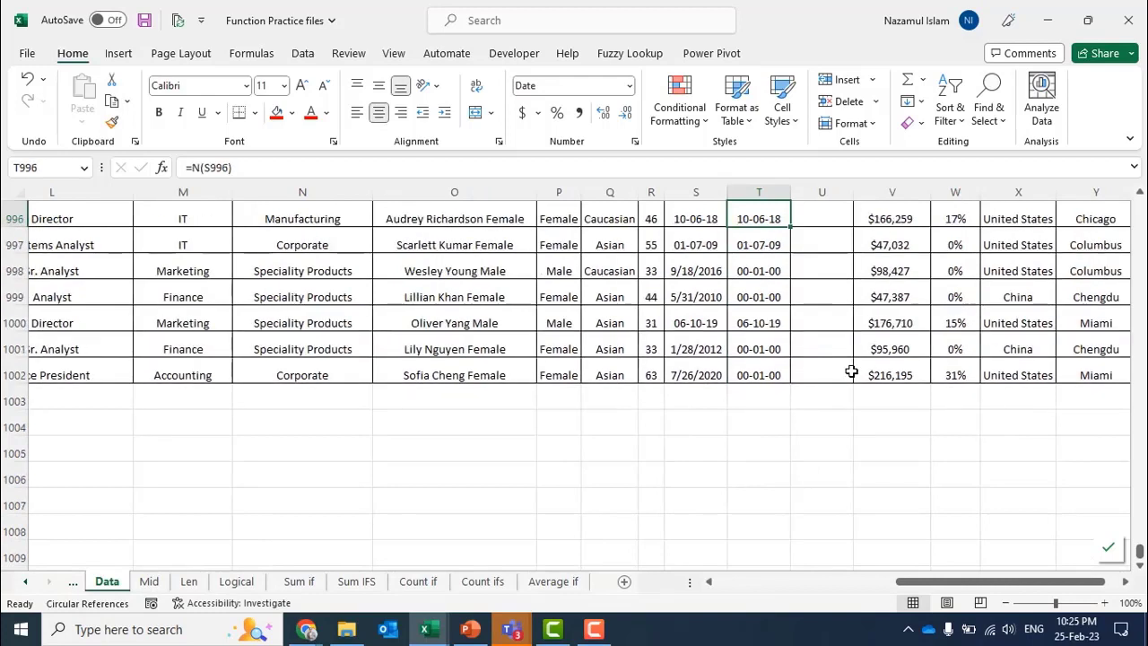
key("Down")
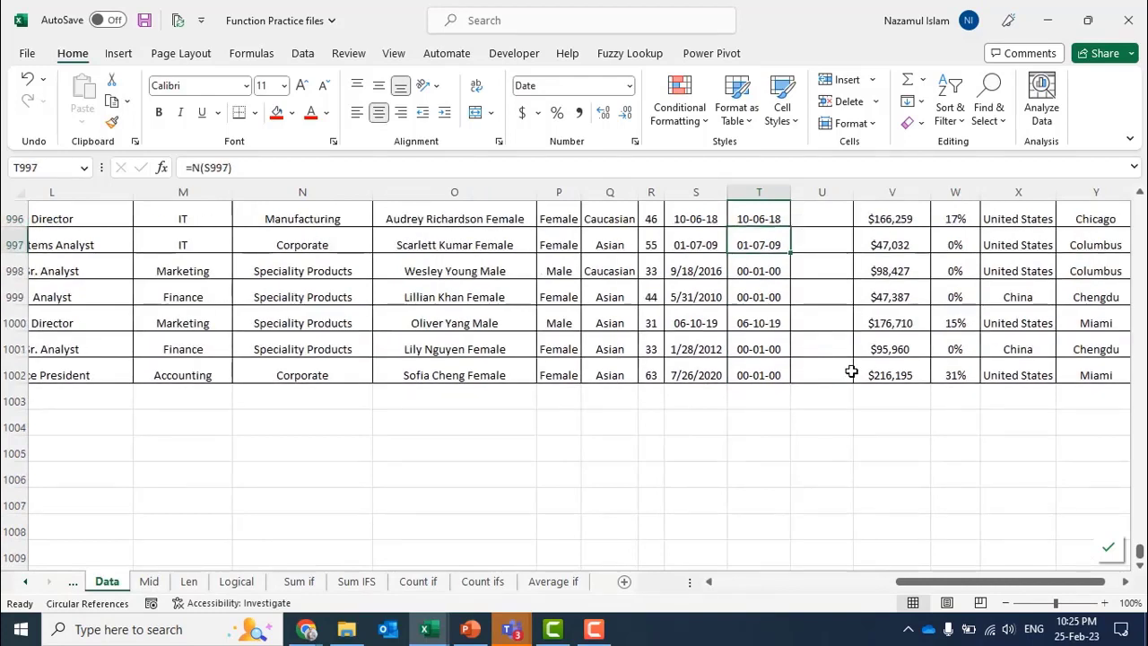
key("Down")
key("Down")
key("Up")
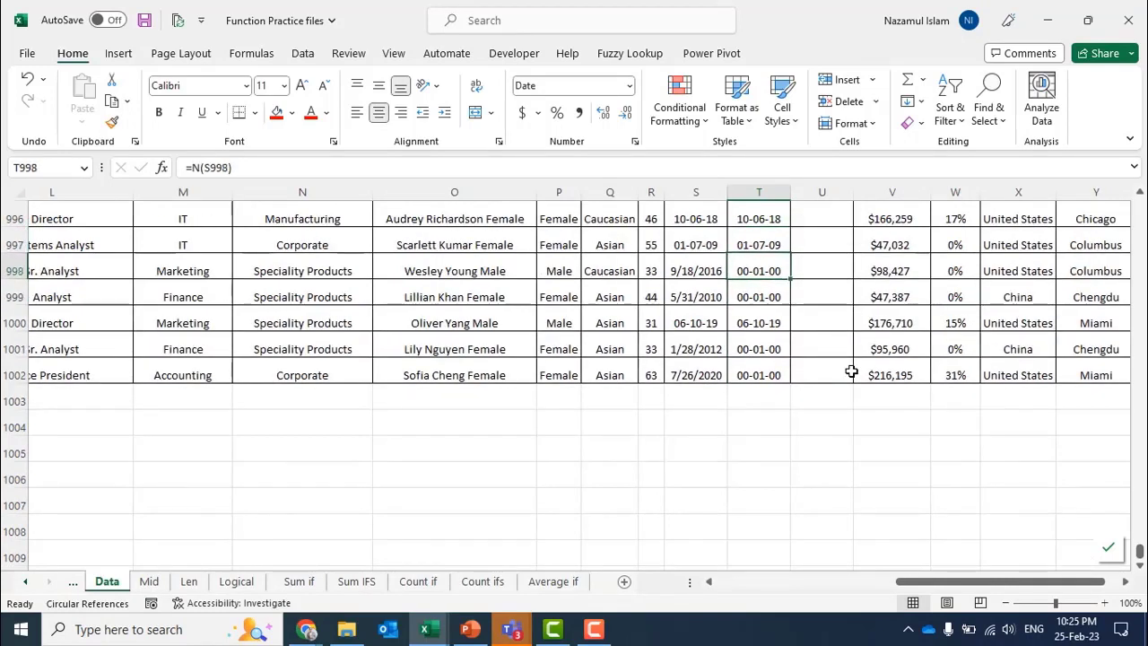
Step: Compare the Hire Date entries in rows 997 and 998 with their N formula results in column T
scroll(841, 278, "up", 2)
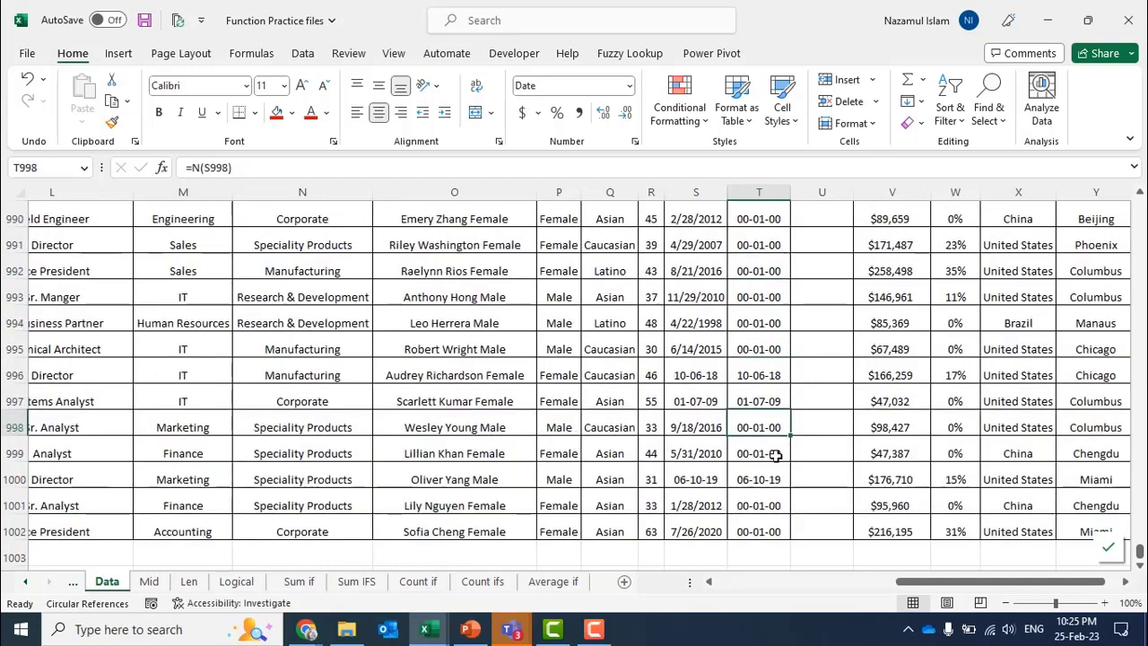
left_click(761, 400)
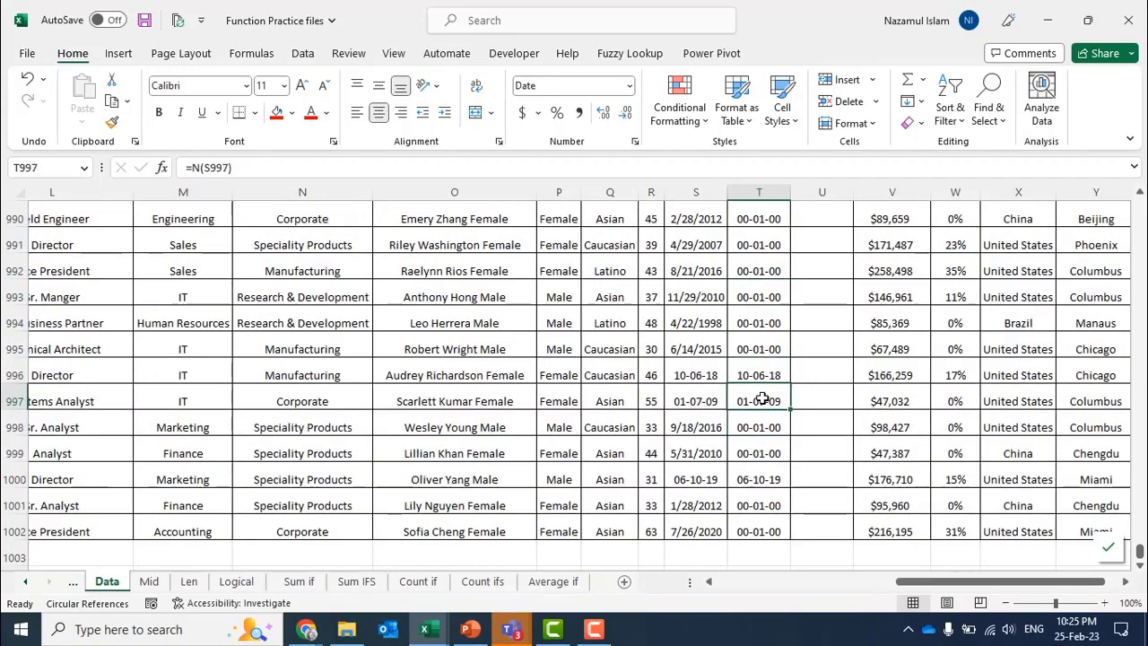
left_click(694, 395)
left_click(746, 395)
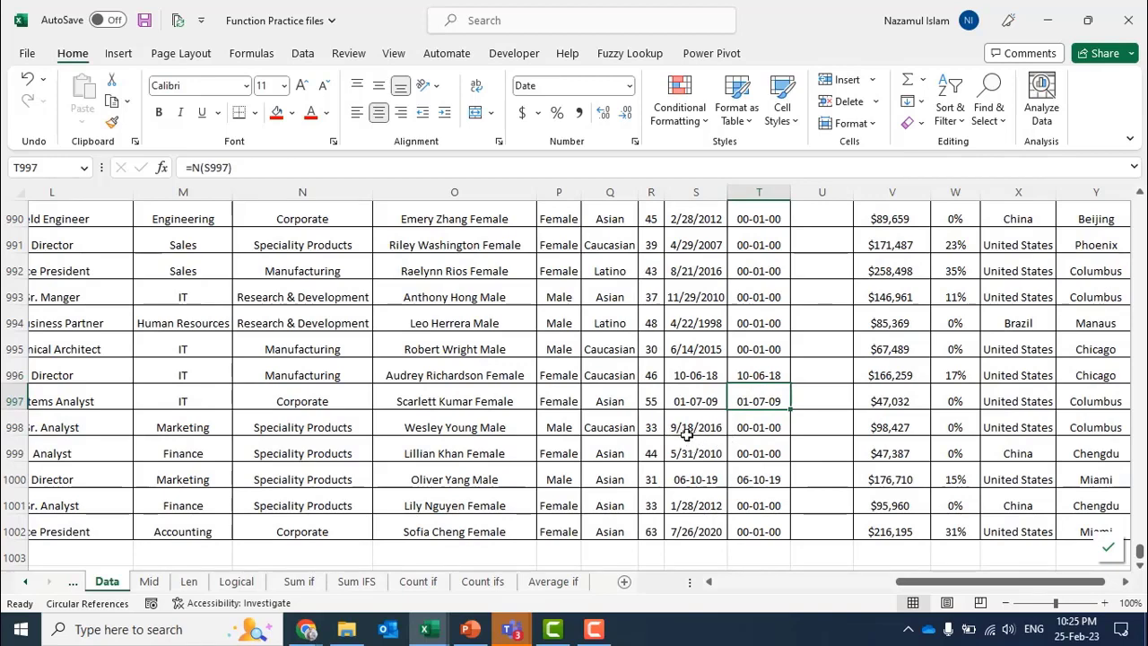
left_click(769, 425)
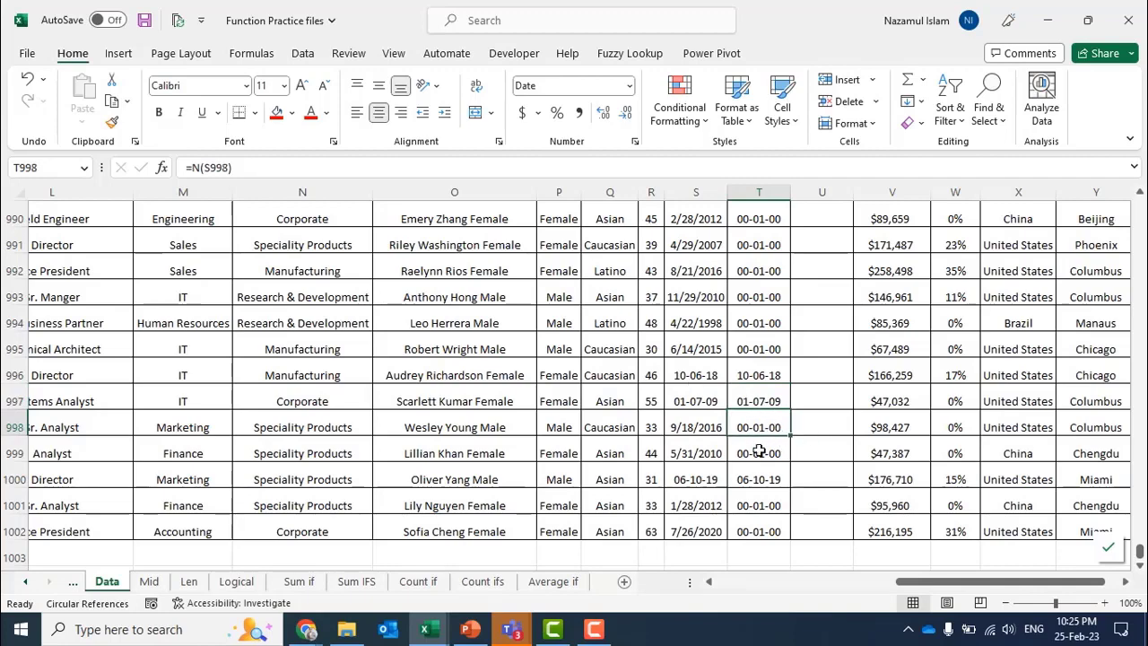
Step: Examine the date groups offered in the filter list of column T for the N formula results
scroll(765, 438, "up", 9)
scroll(765, 438, "up", 4)
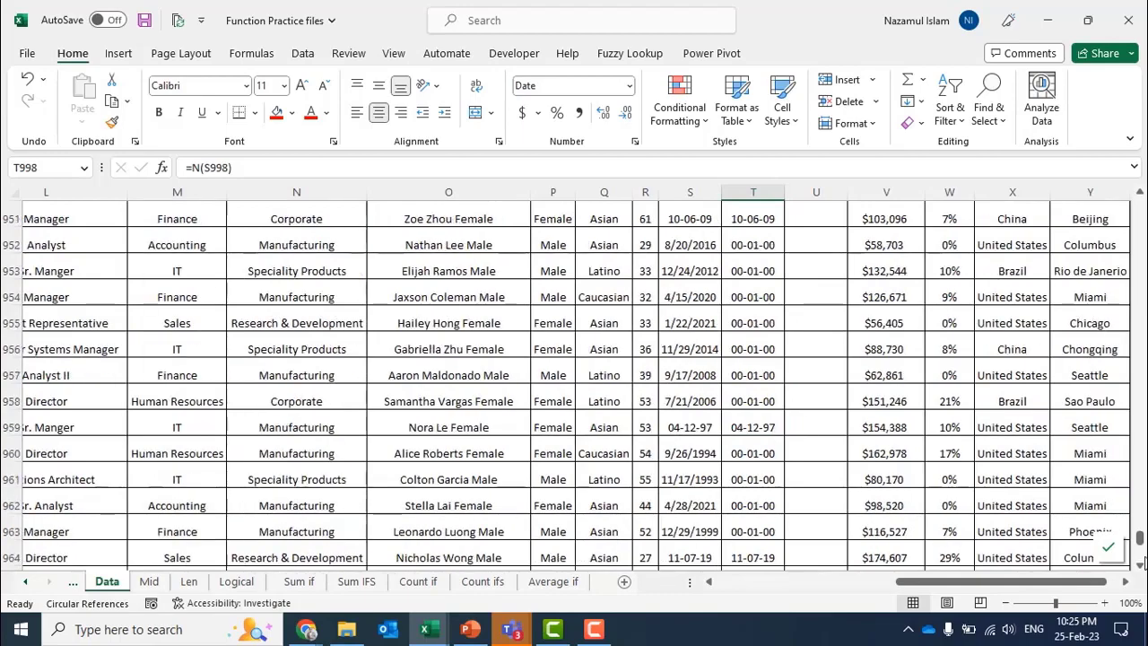
left_click_drag(1139, 550, 1139, 205)
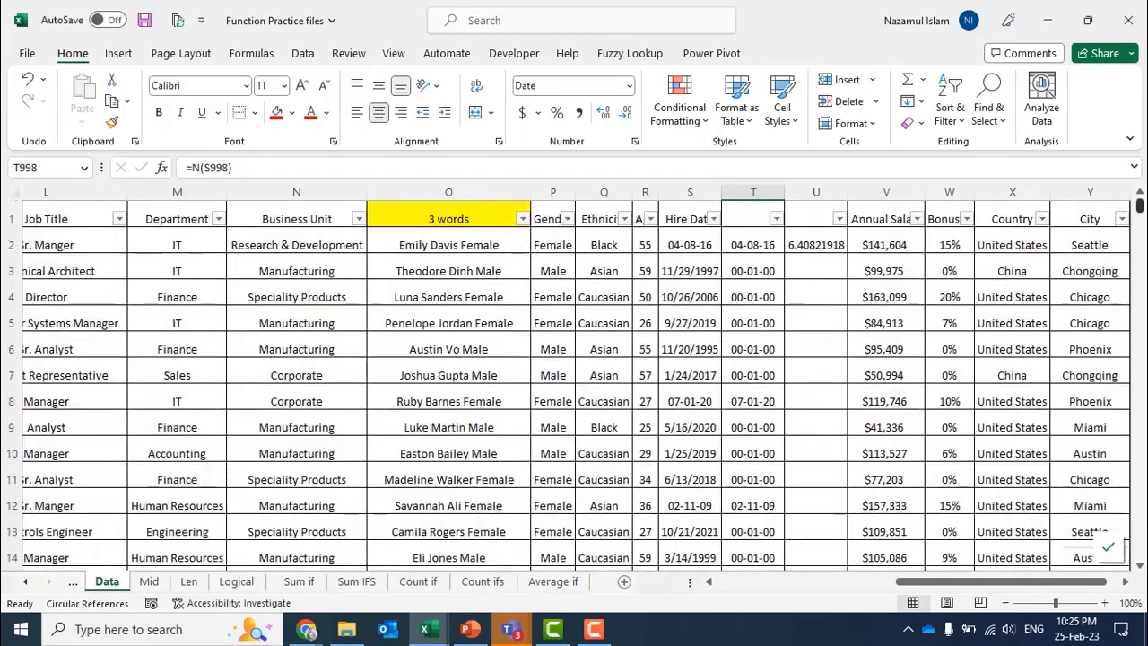
left_click(777, 222)
scroll(868, 473, "down", 5)
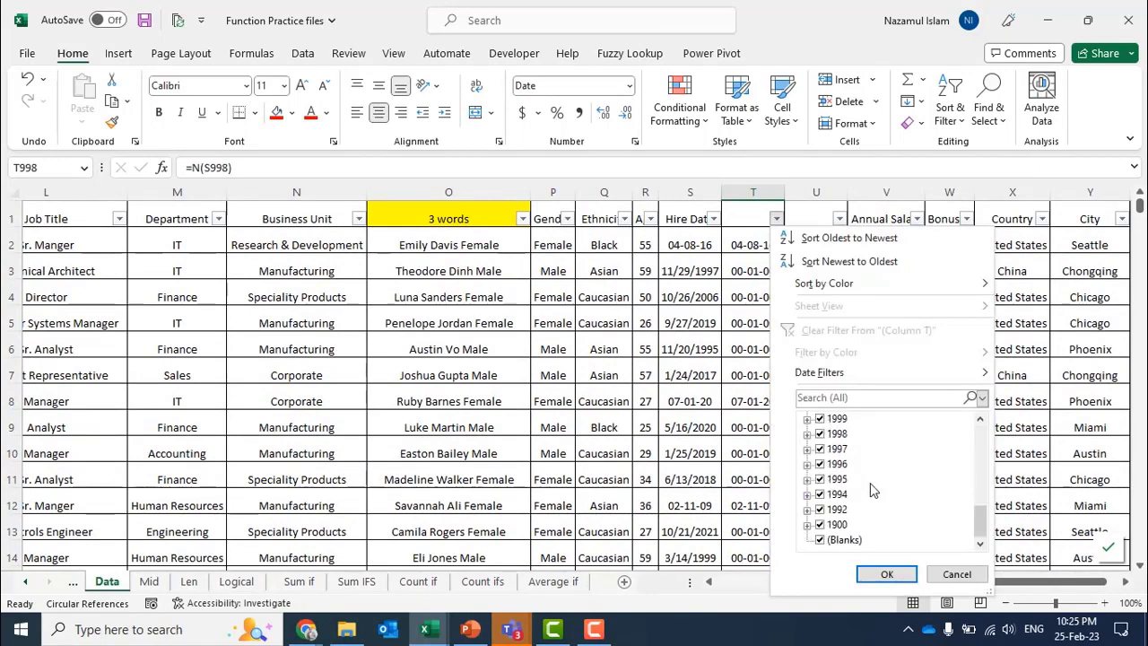
scroll(882, 524, "up", 5)
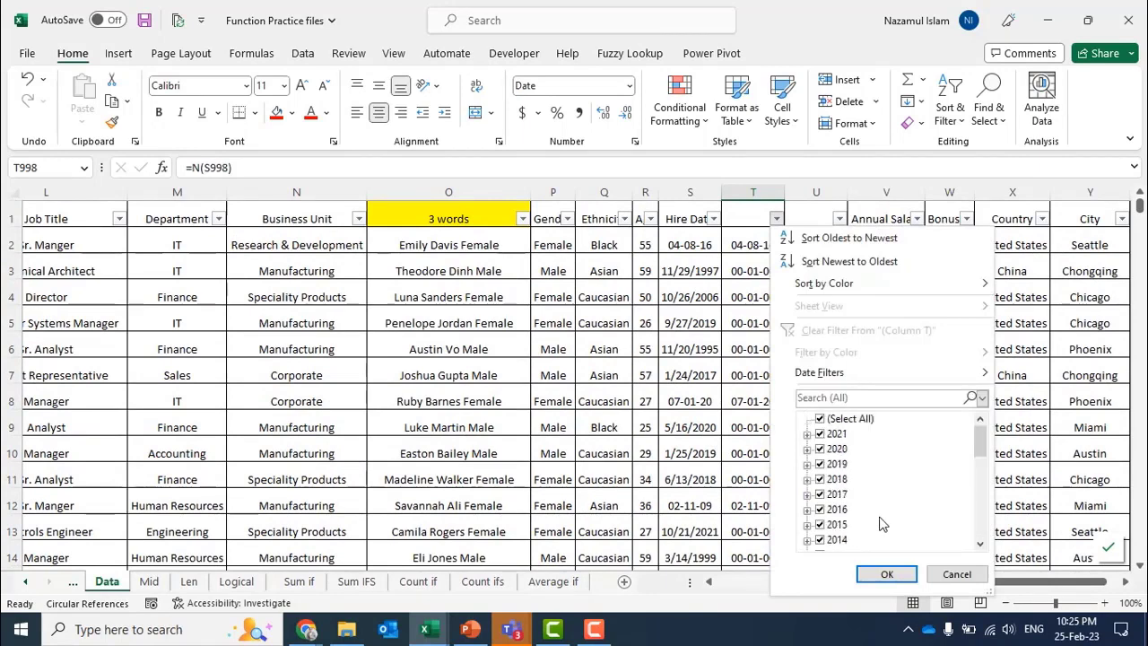
left_click(718, 370)
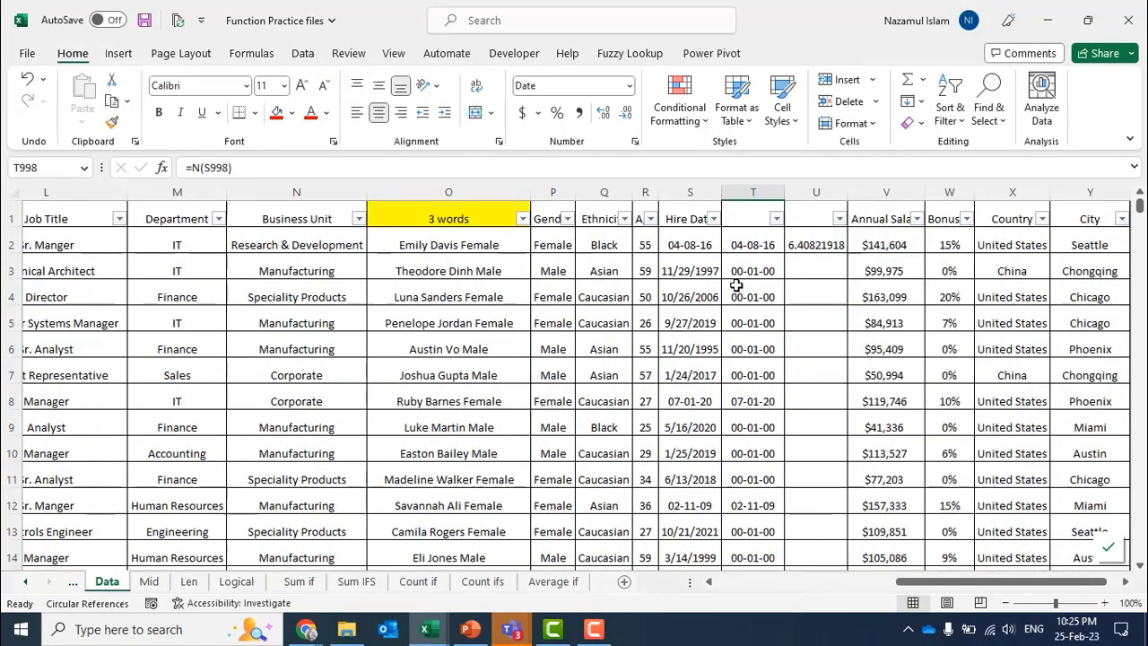
left_click(777, 218)
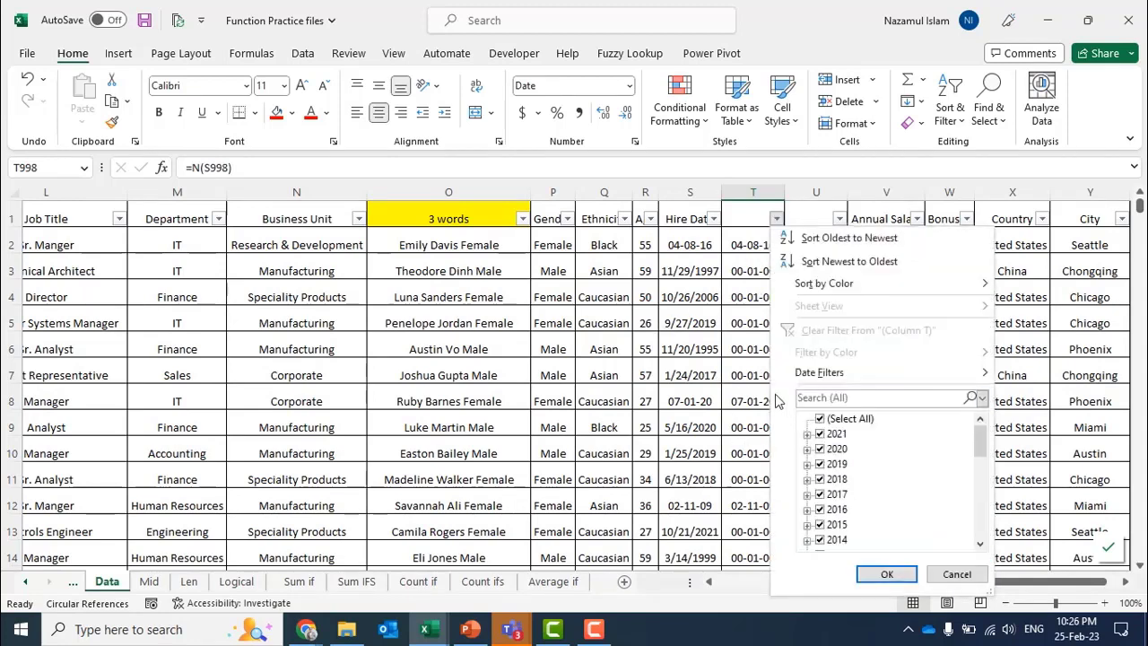
left_click(737, 303)
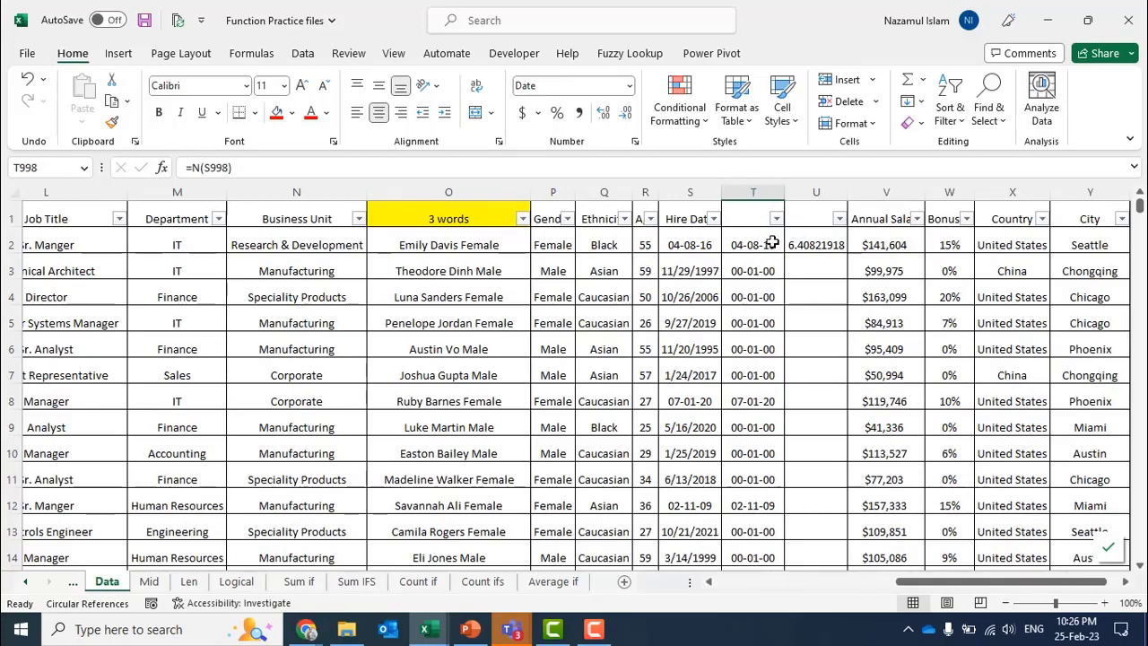
Step: Remove the copied N formulas from T3 through T1002, leaving only the formula in T2
left_click(737, 246)
key("ctrl+shift+Down")
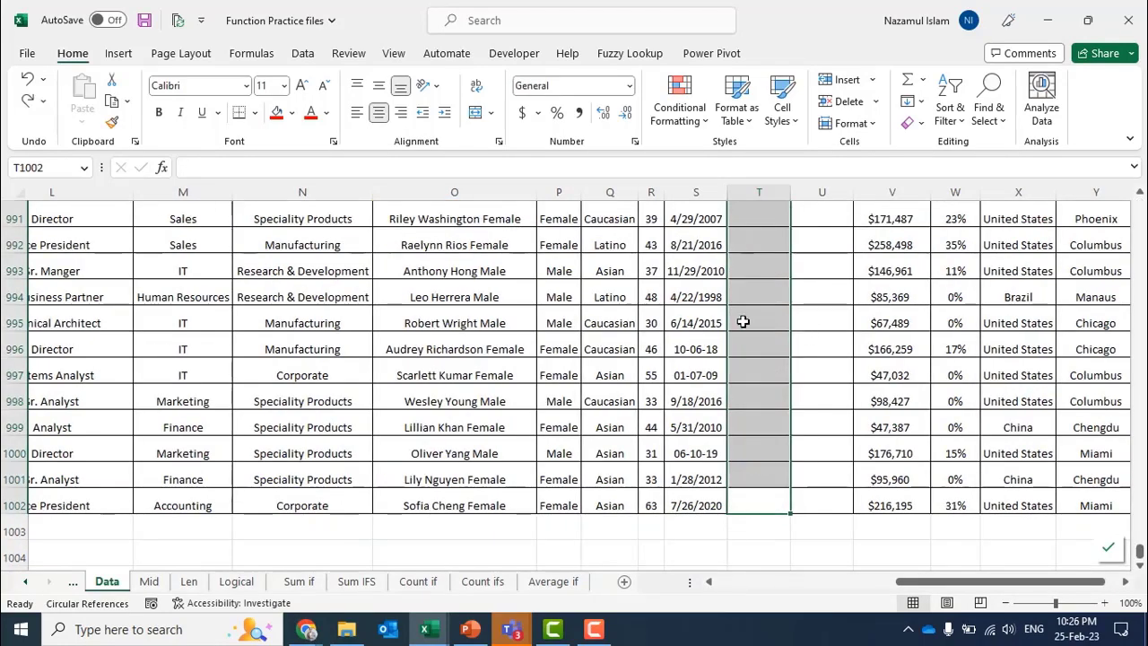
scroll(741, 323, "up", 7)
left_click(704, 321)
scroll(704, 320, "up", 20)
left_click(705, 314)
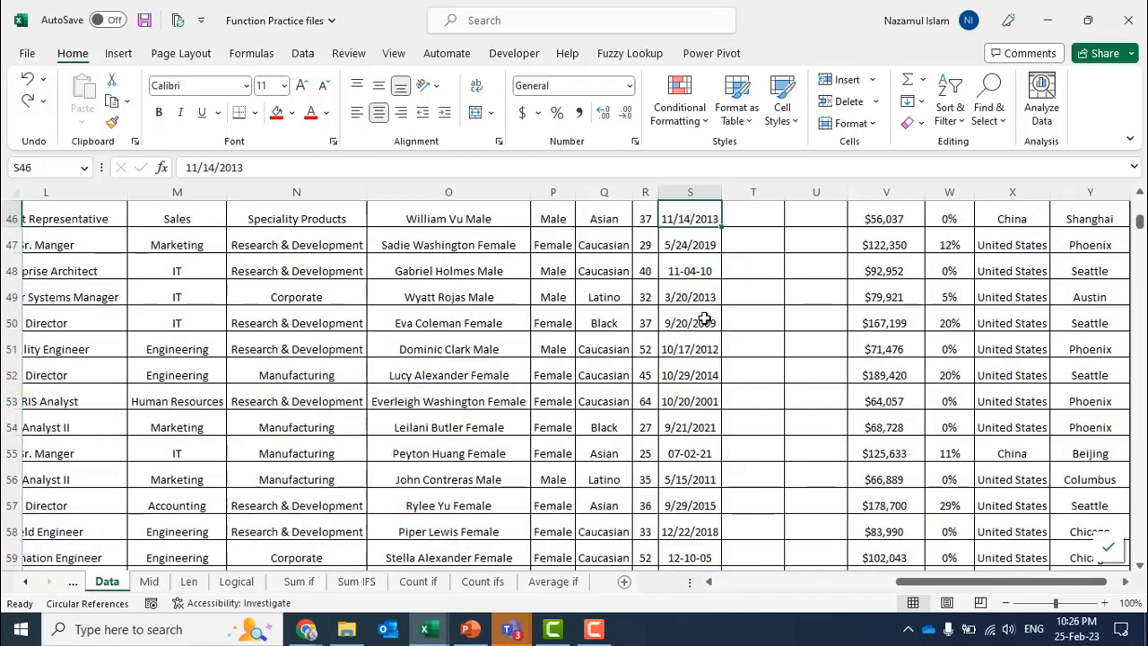
scroll(705, 315, "up", 15)
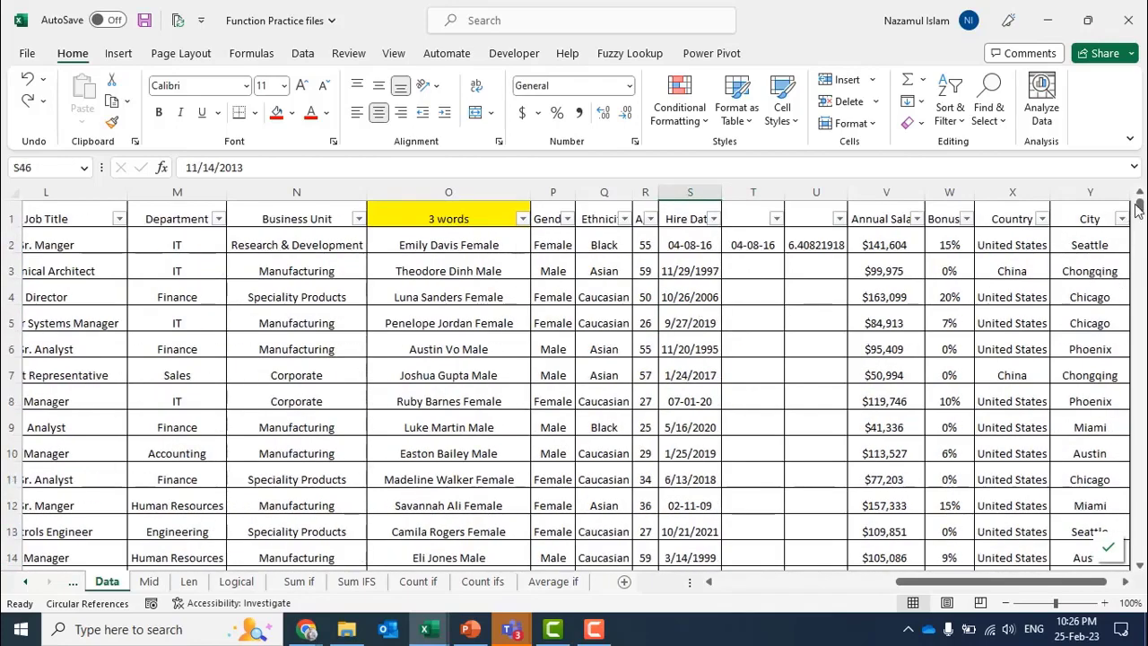
left_click(713, 220)
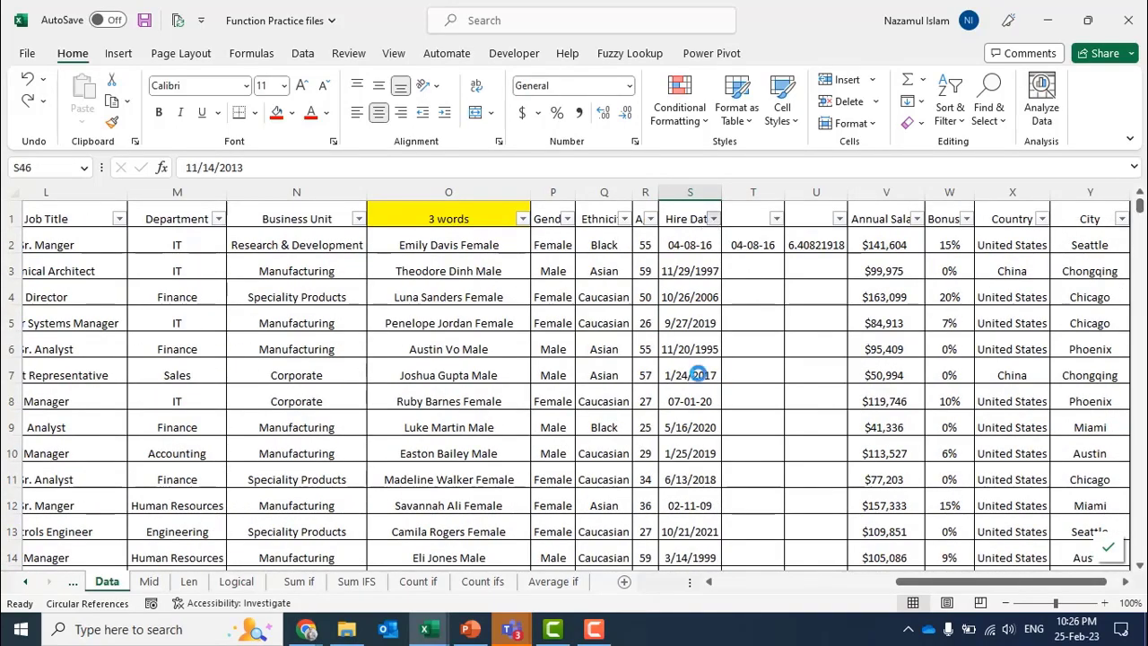
left_click(758, 419)
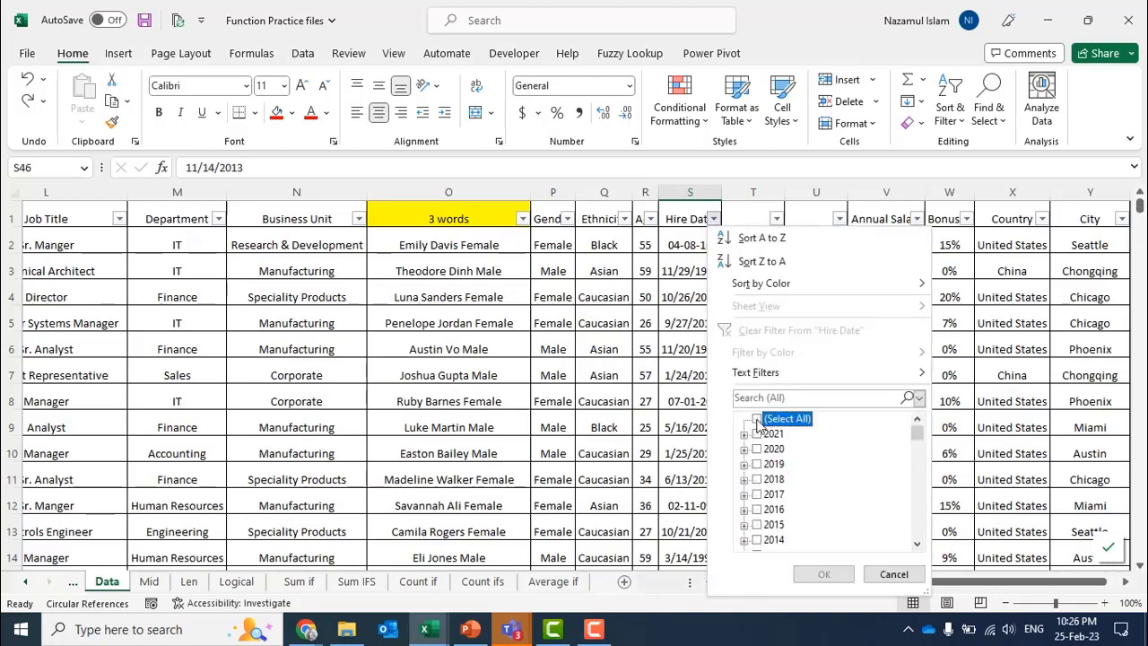
scroll(797, 488, "down", 10)
scroll(796, 489, "down", 15)
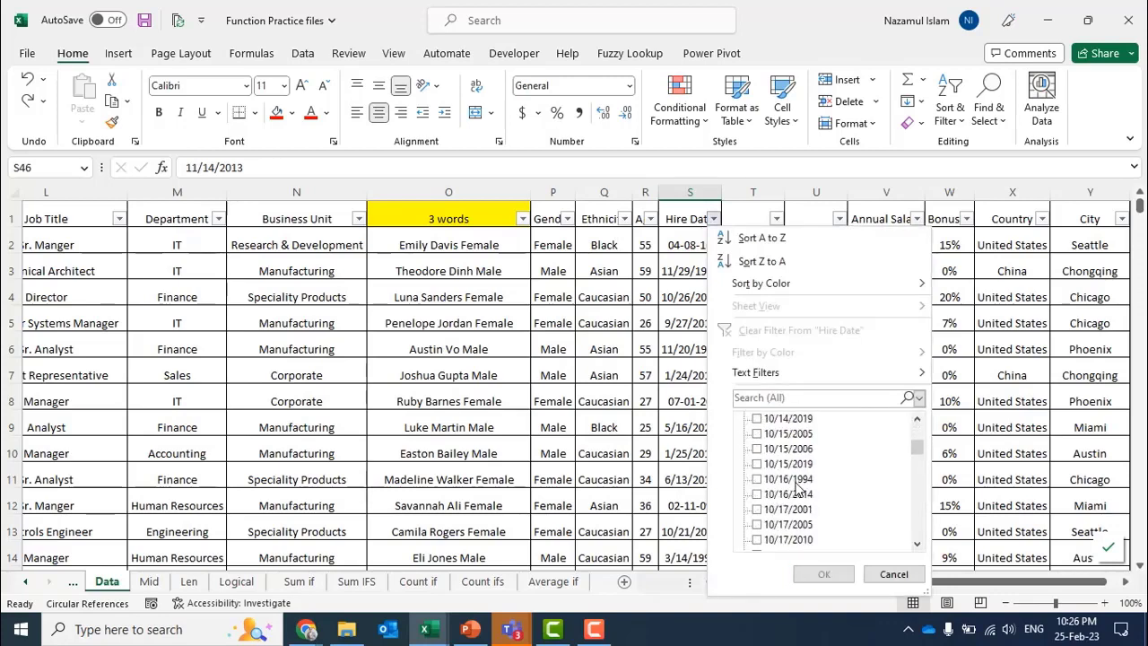
scroll(797, 489, "down", 10)
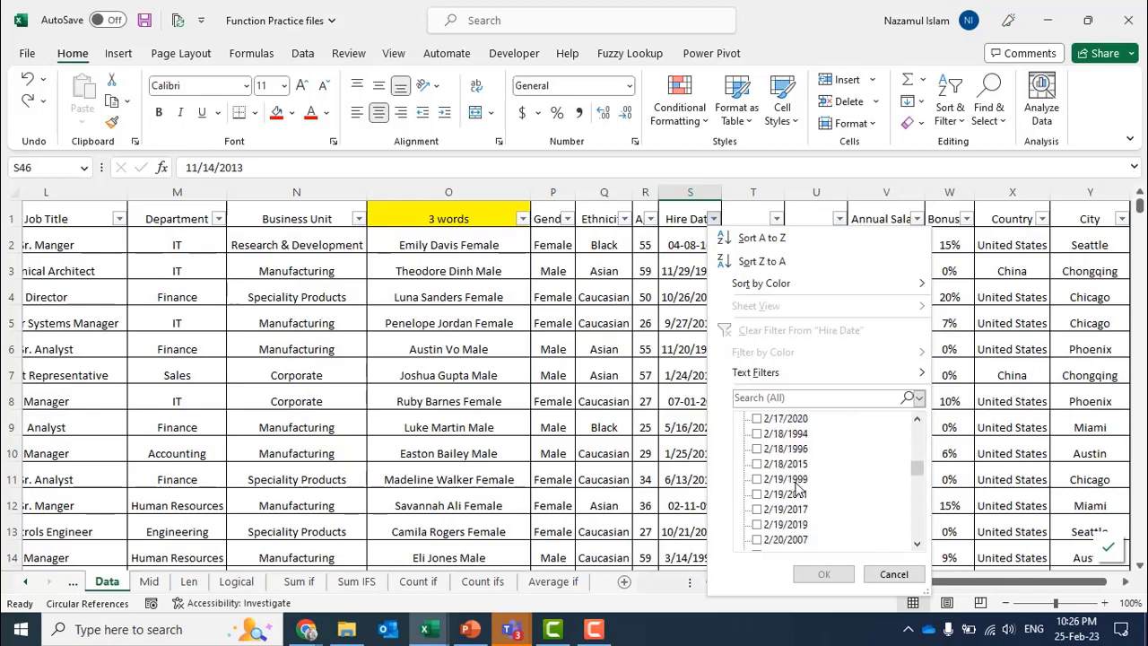
left_click(756, 480)
left_click(758, 494)
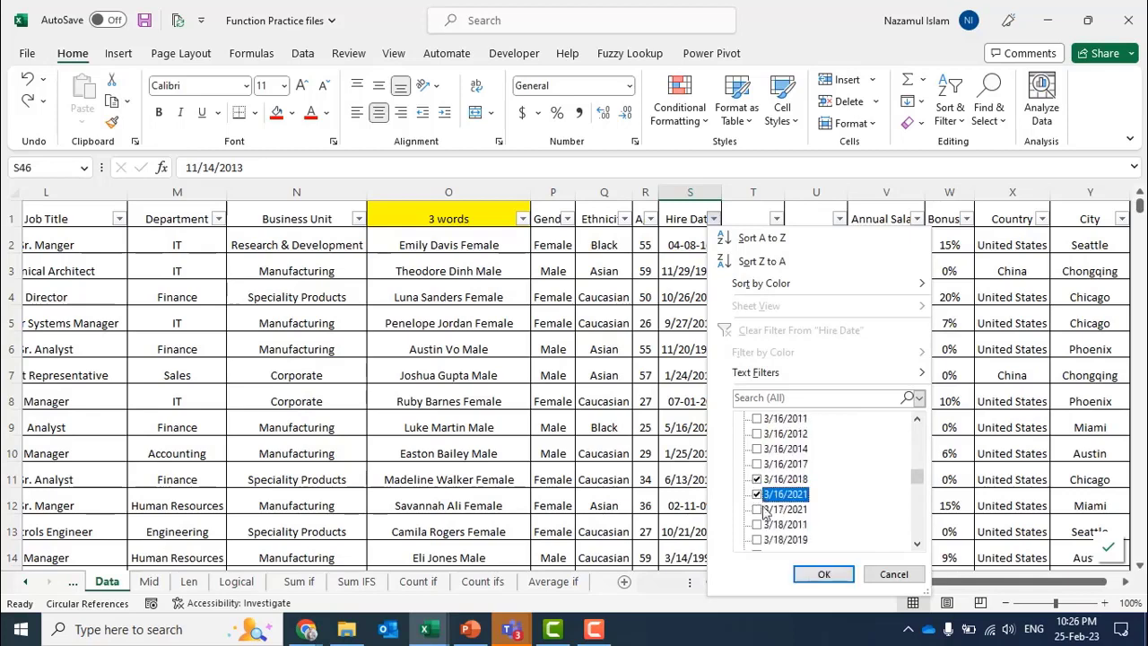
left_click(759, 510)
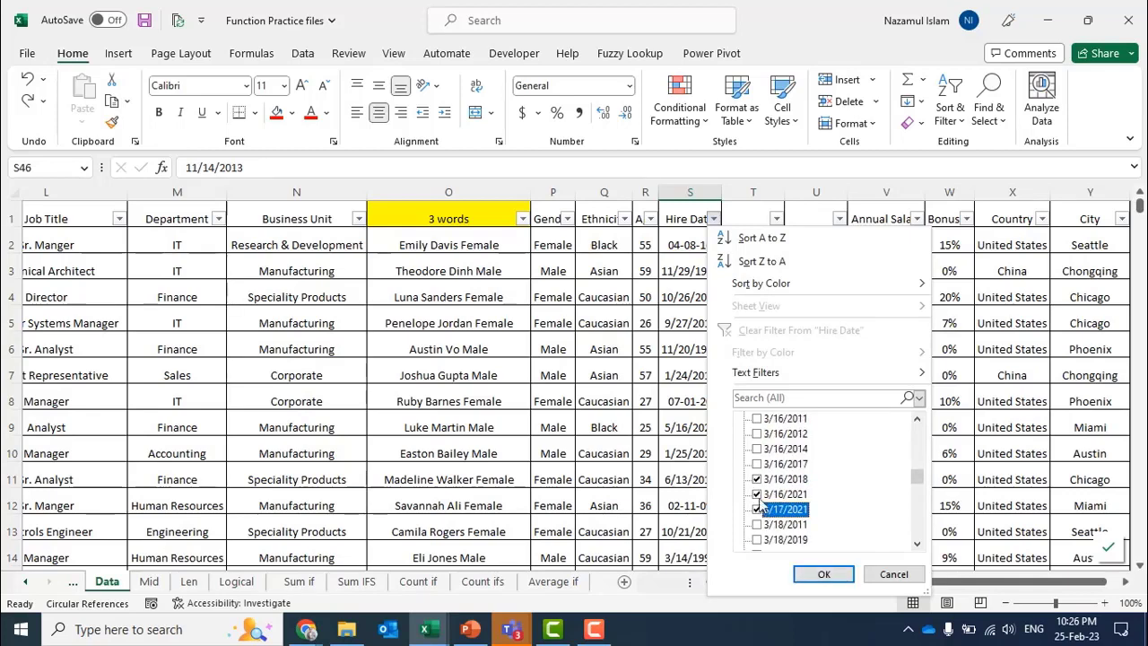
left_click(890, 576)
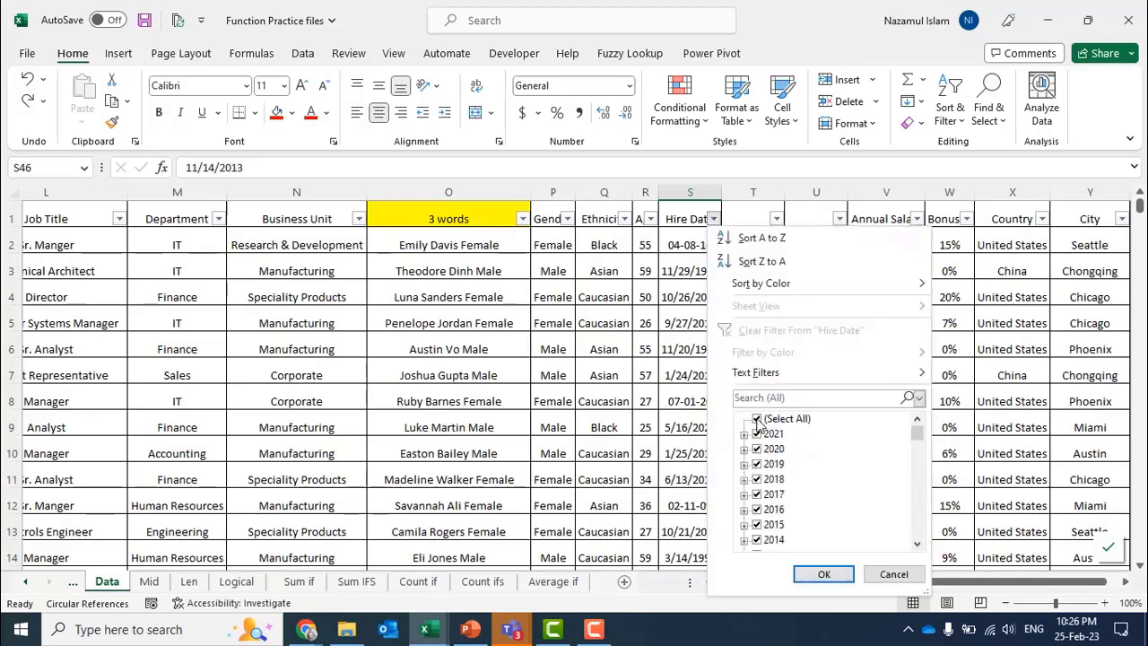
Step: Filter the Hire Date column to exclude every year group from 2021 down to 1992, keeping only the individually listed text dates
left_click(757, 419)
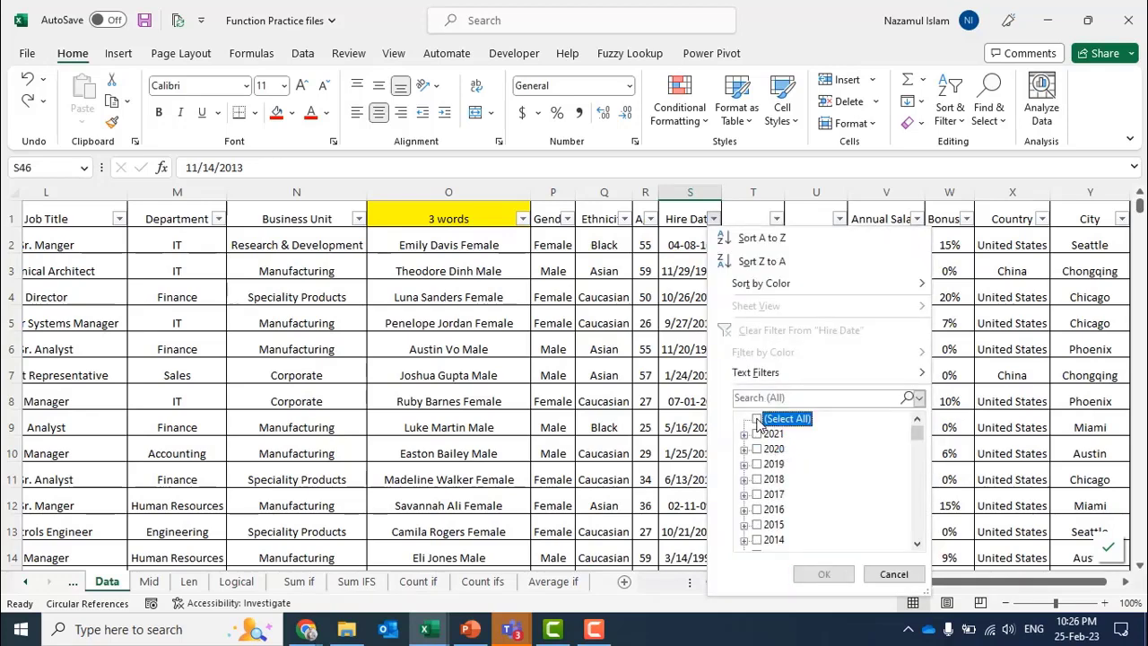
left_click(757, 419)
left_click(757, 434)
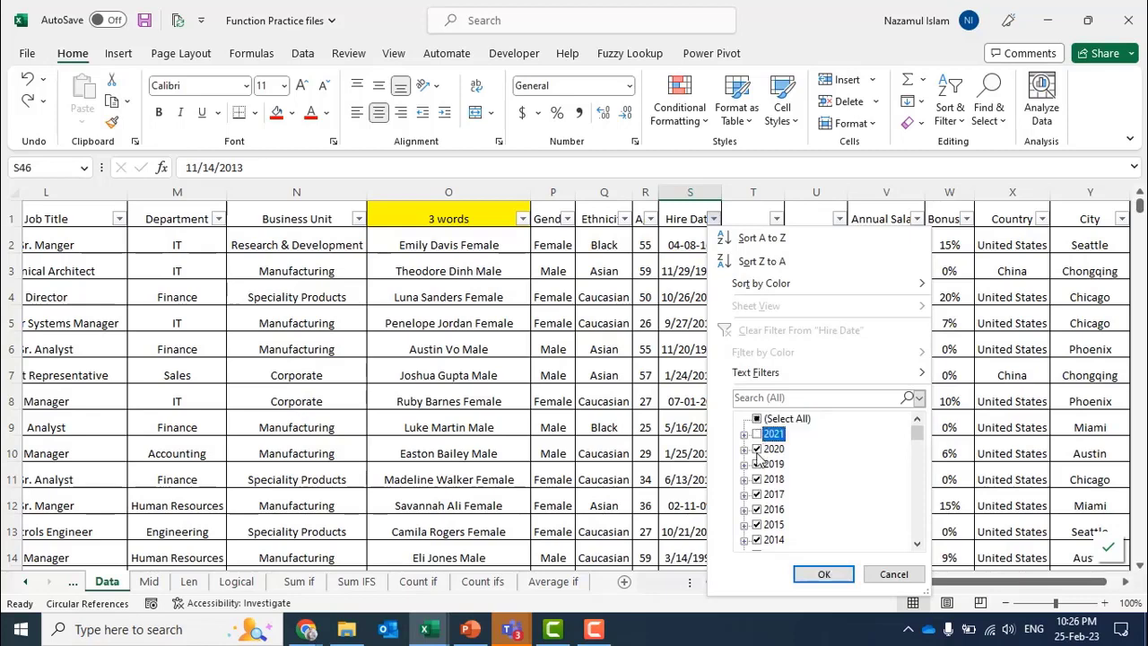
left_click(757, 449)
left_click(757, 465)
left_click(757, 480)
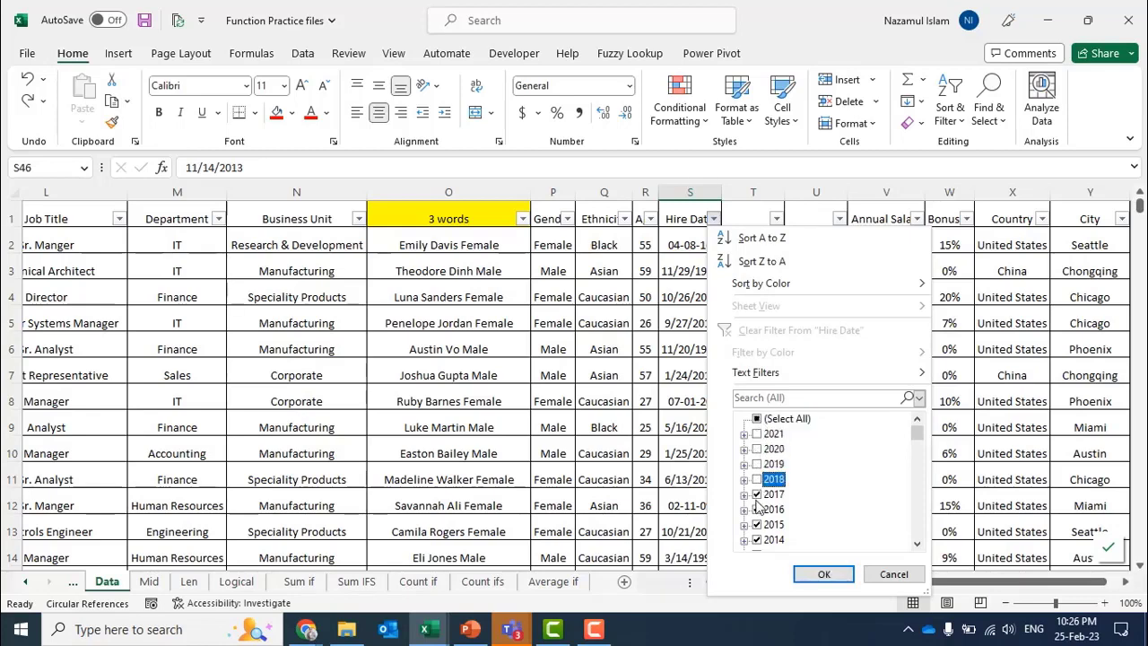
left_click(757, 494)
left_click(757, 510)
left_click(757, 524)
scroll(761, 484, "down", 2)
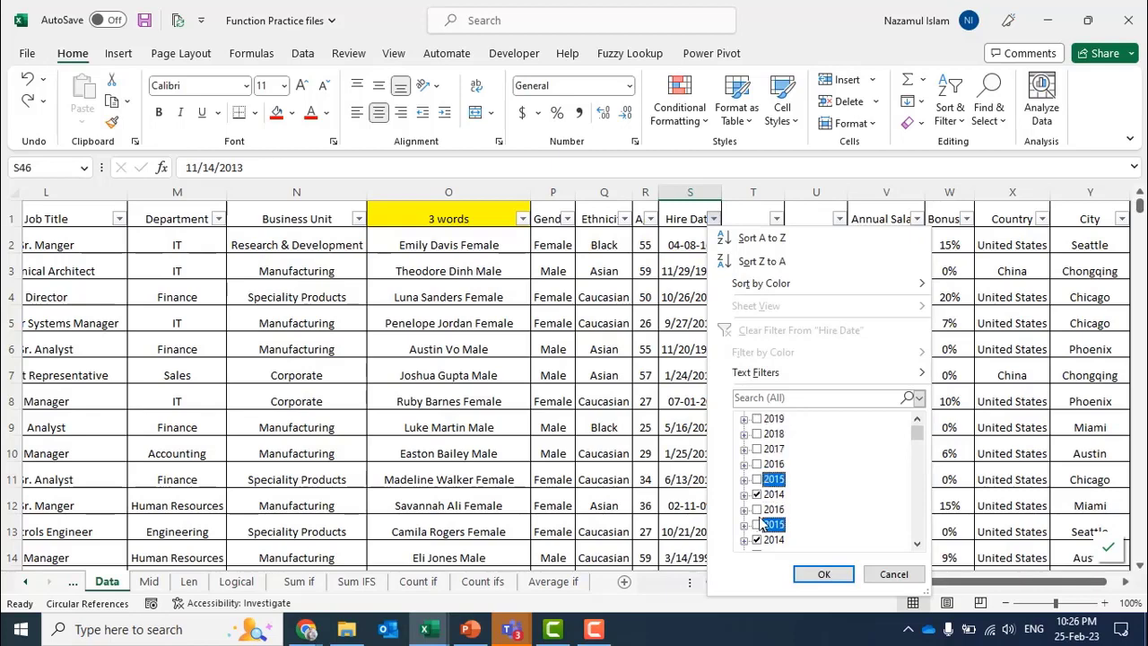
left_click(756, 449)
left_click(757, 464)
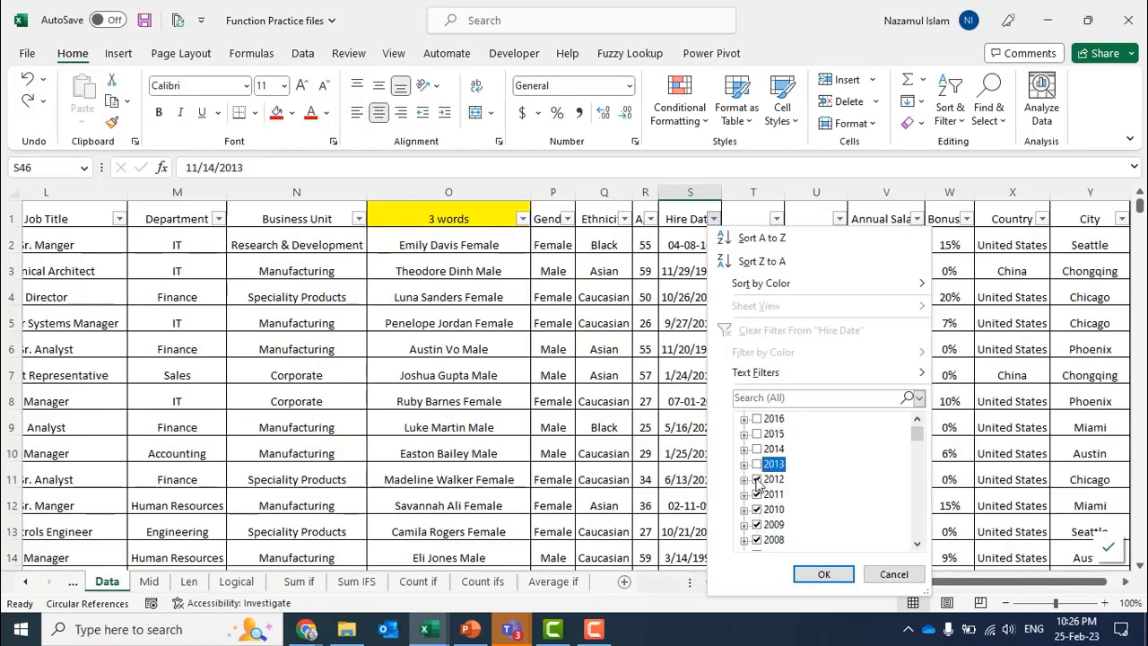
left_click(757, 480)
left_click(757, 494)
left_click(757, 509)
left_click(757, 524)
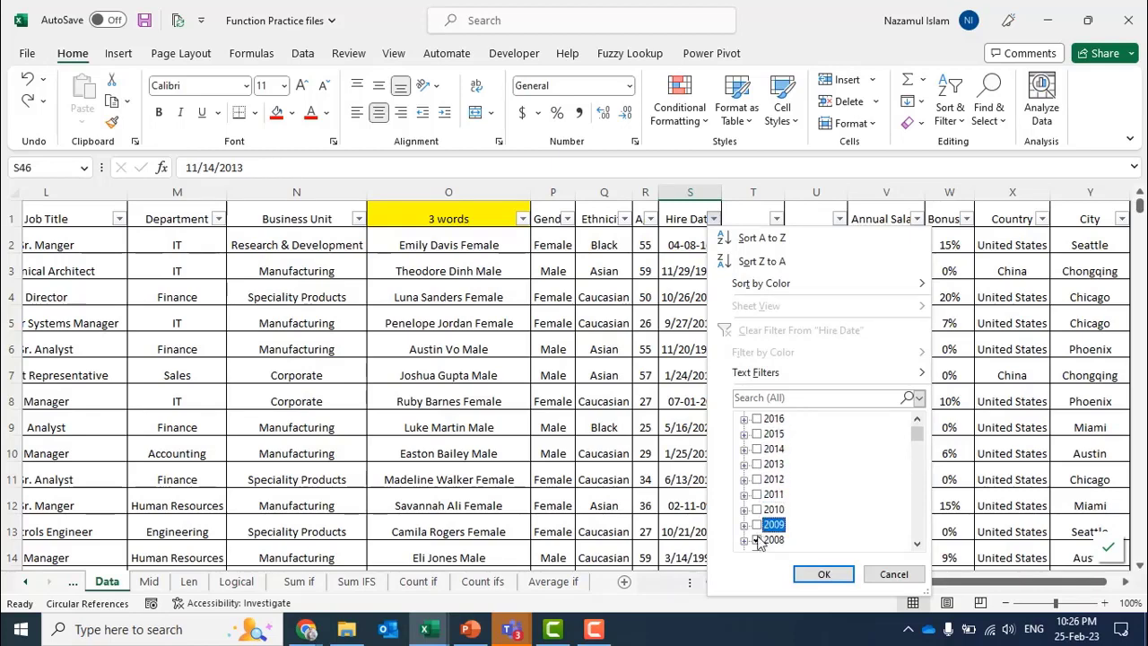
scroll(761, 502, "down", 2)
left_click(757, 449)
left_click(757, 463)
left_click(757, 479)
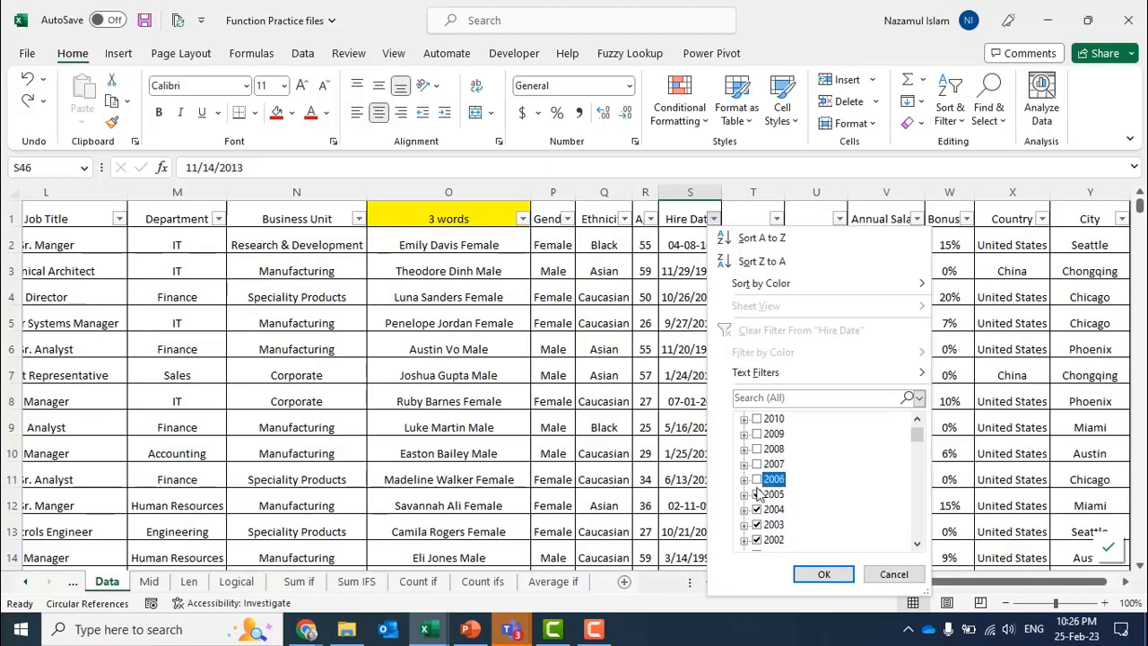
left_click(757, 494)
left_click(757, 509)
left_click(757, 524)
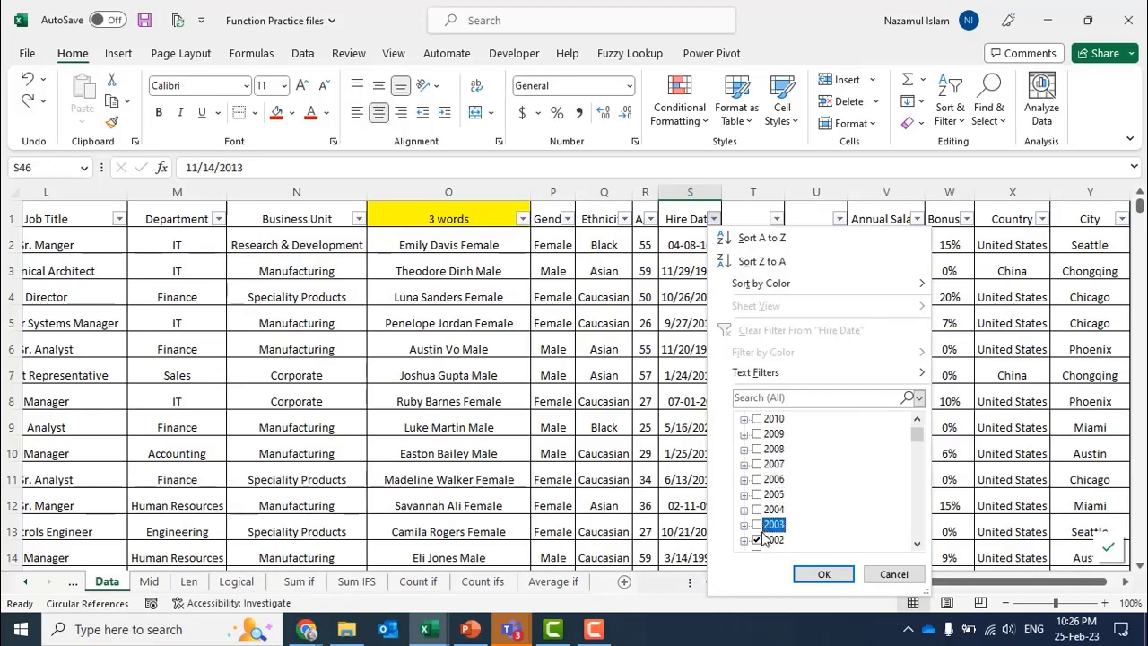
left_click(757, 540)
scroll(777, 504, "down", 2)
left_click(757, 464)
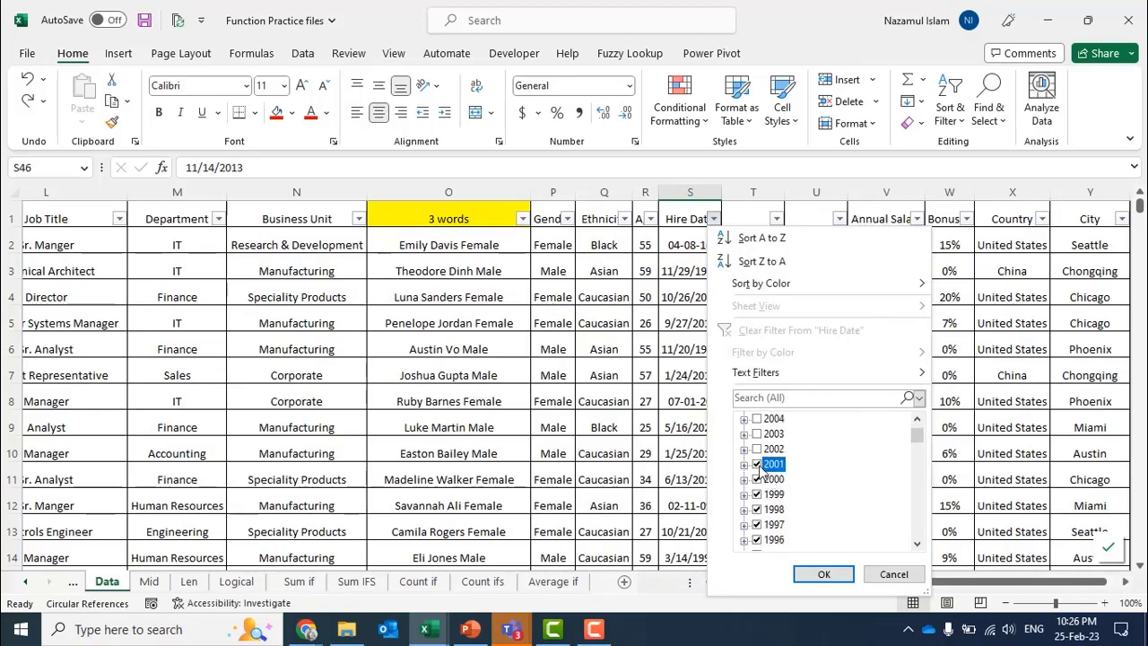
left_click(757, 479)
double_click(757, 494)
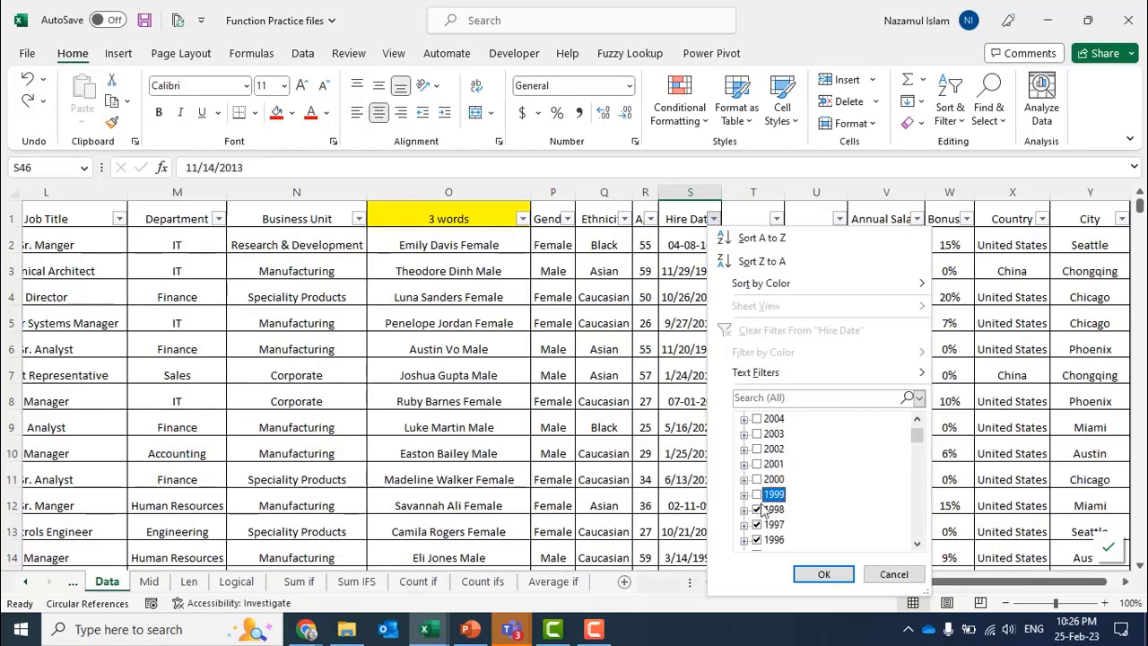
left_click(756, 509)
left_click(757, 525)
scroll(762, 459, "down", 2)
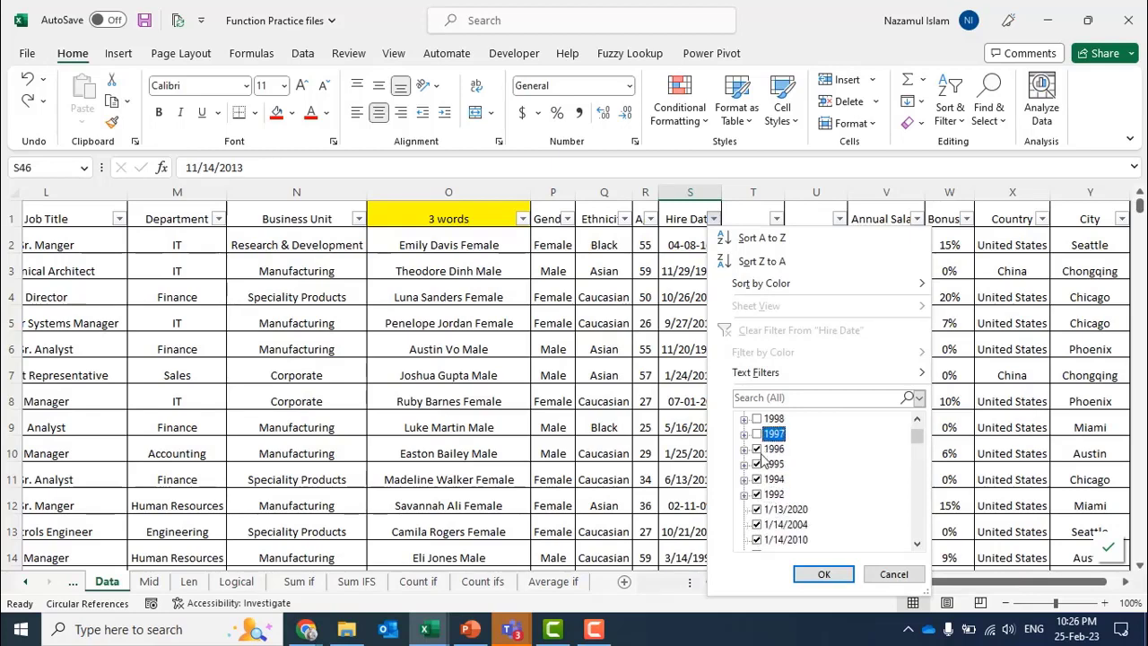
left_click(757, 448)
left_click(757, 463)
left_click(757, 479)
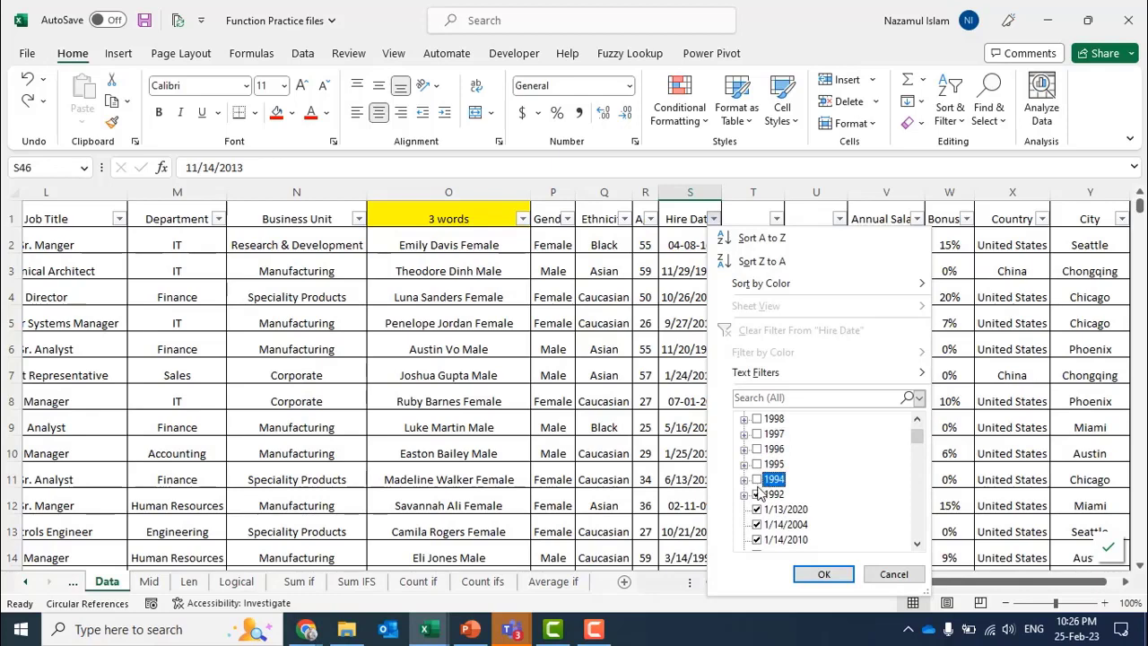
left_click(757, 494)
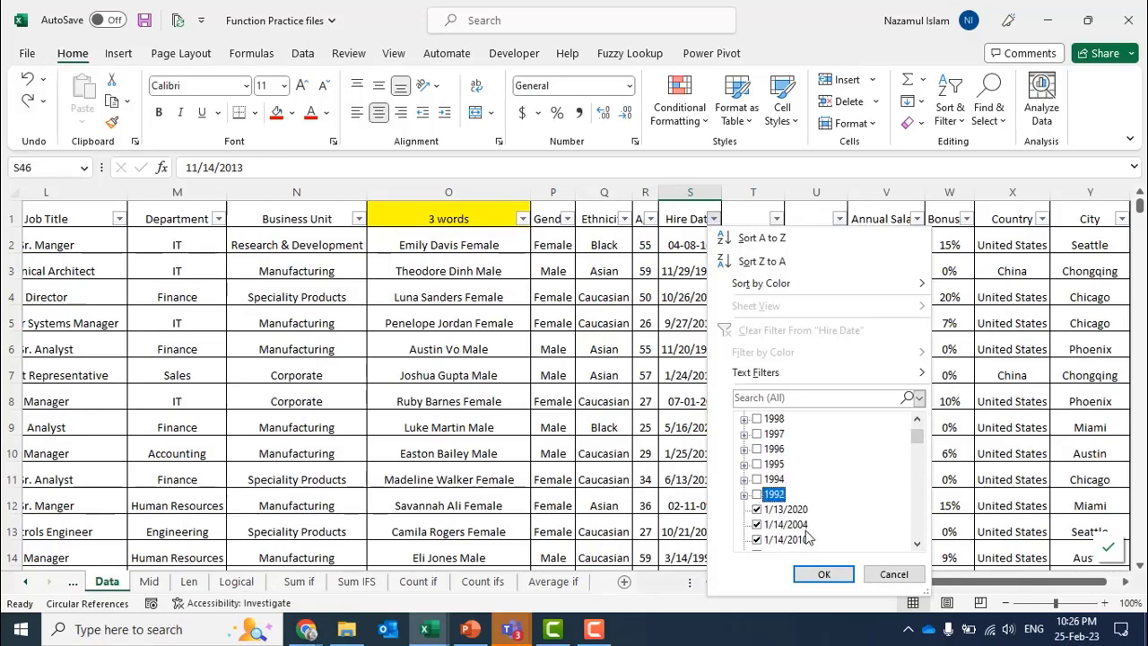
left_click(820, 576)
Step: Enter the marker A in U3, in the row of the first filtered Hire Date
left_click(698, 296)
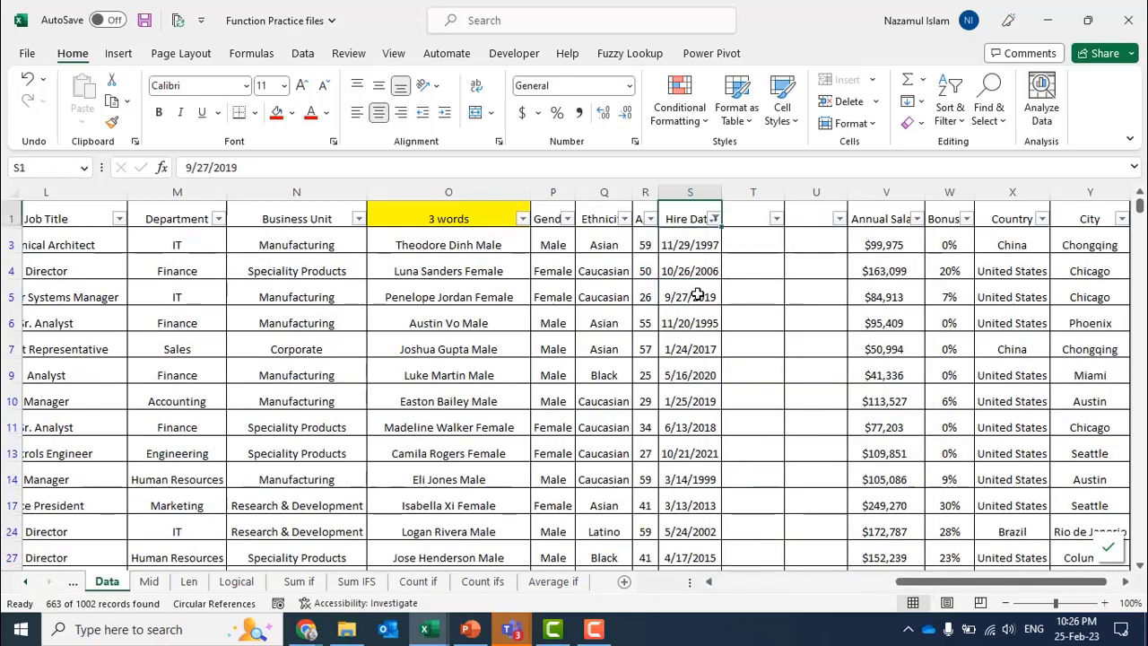
key("ctrl+Up")
key("ctrl+Up")
key("Right")
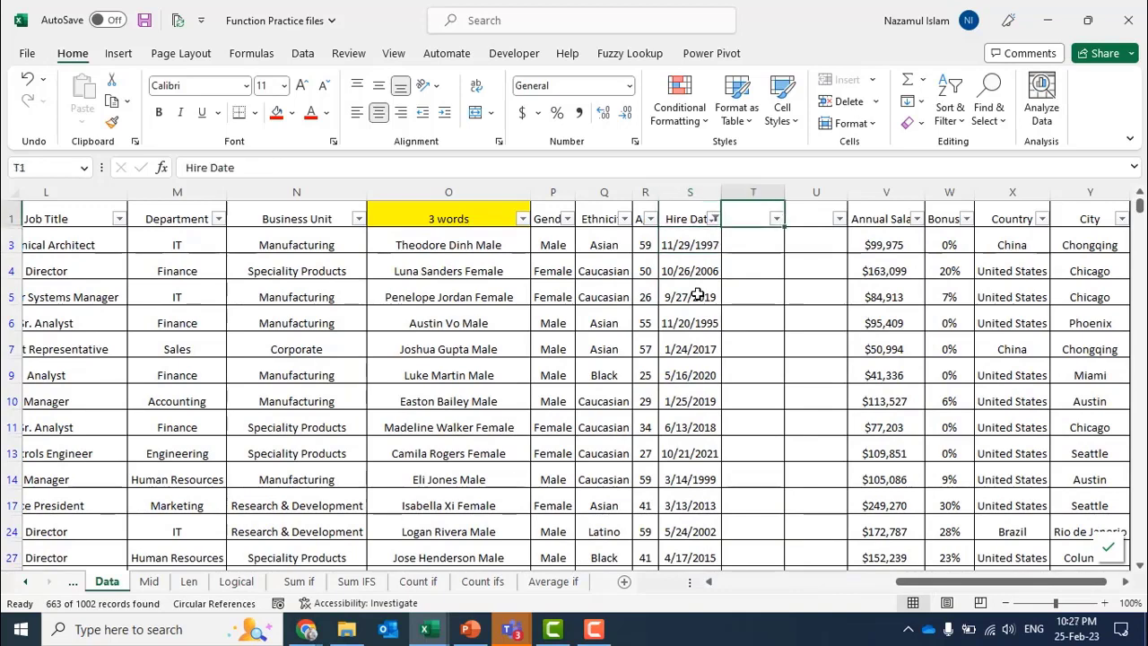
key("Right")
key("Left")
key("Right")
key("Down")
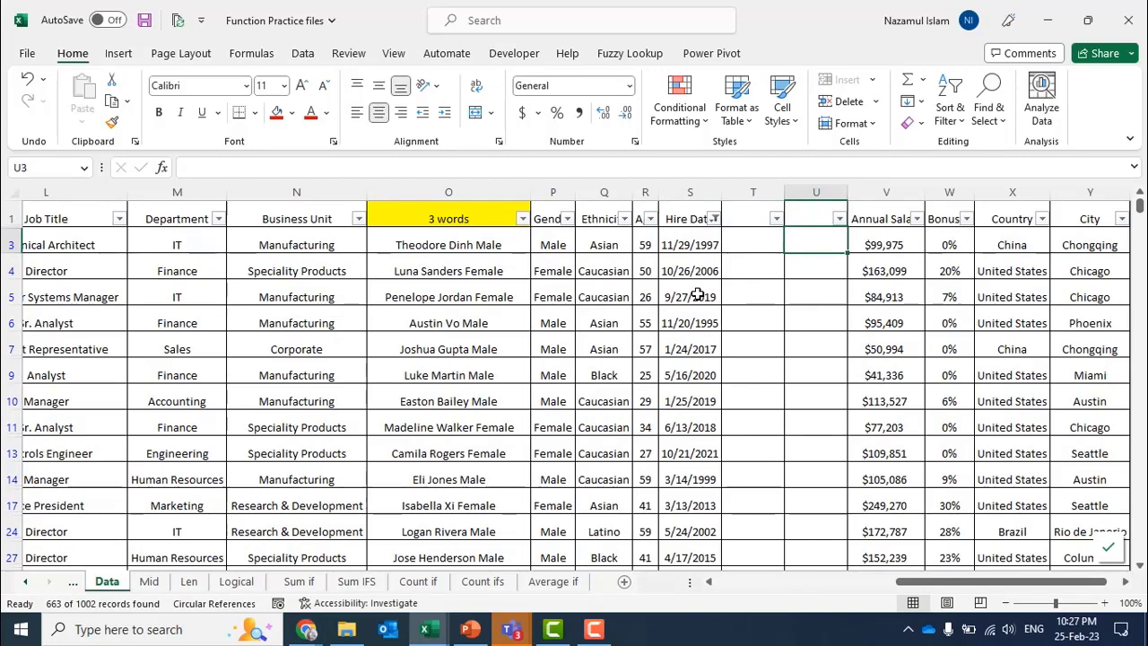
type("A")
key("Return")
Step: Fill the marker A from U3 down through U43 in the visible rows of the filtered Hire Date list
key("Up")
key("Right")
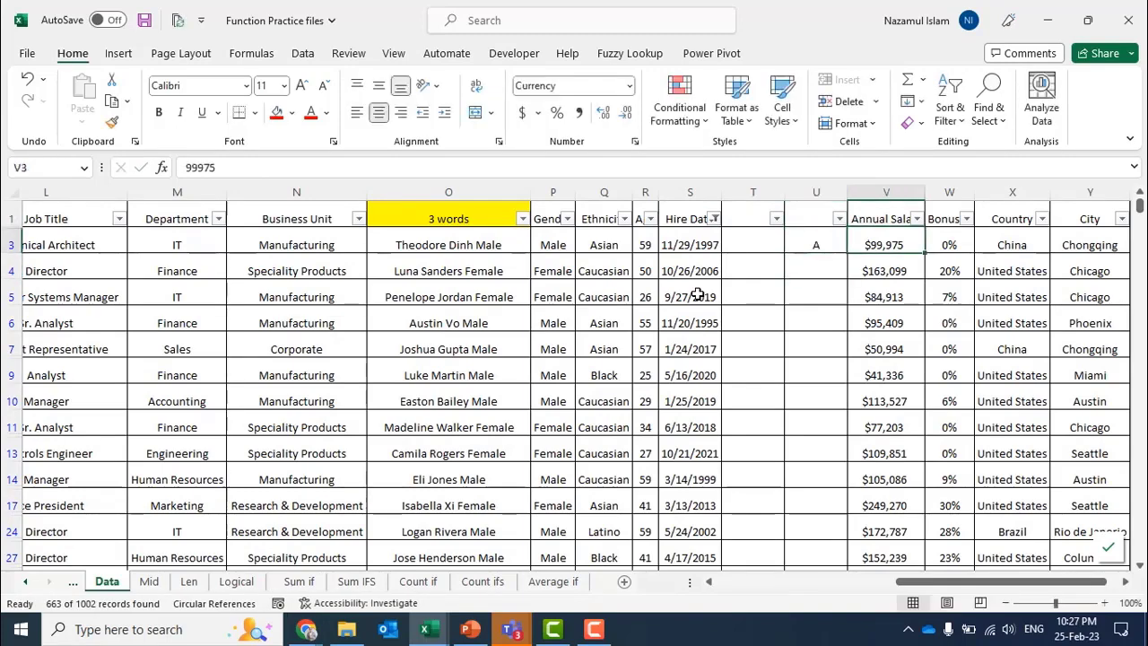
key("Down")
key("Down")
key("Down")
key("Down")
key("Down")
key("Down")
key("Down")
key("Down")
key("Down")
key("Down")
key("Down")
key("Down")
key("Down")
key("Down")
key("Down")
key("Down")
key("Down")
key("Down")
key("Down")
key("Down")
key("Left")
key("Down")
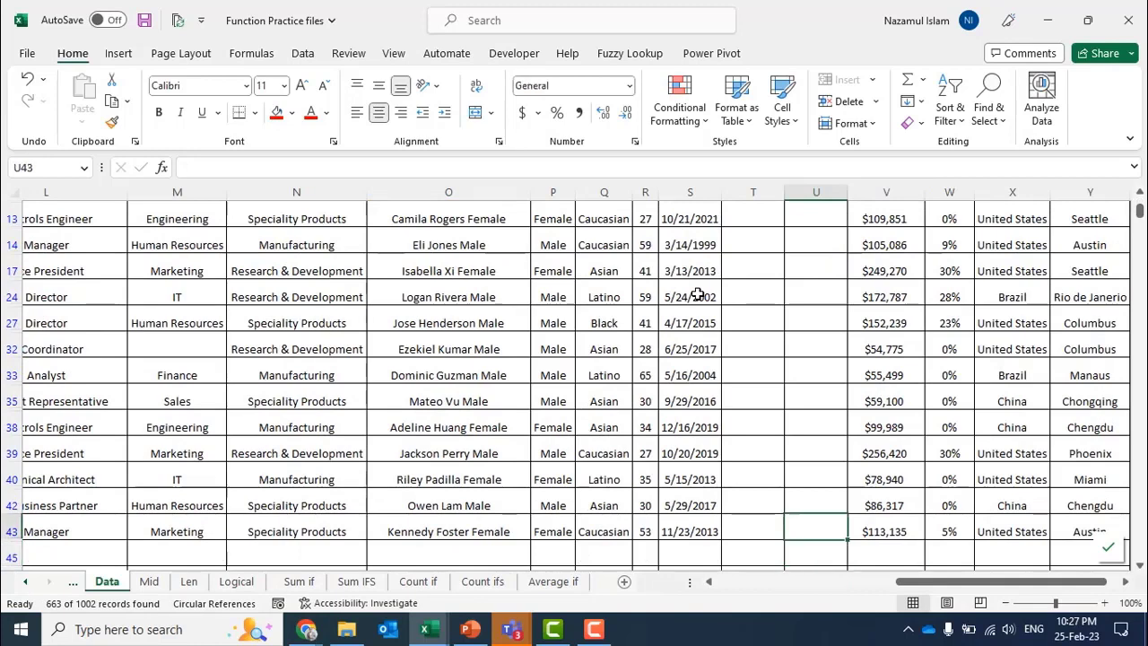
key("ctrl+shift+Up")
key("ctrl+d")
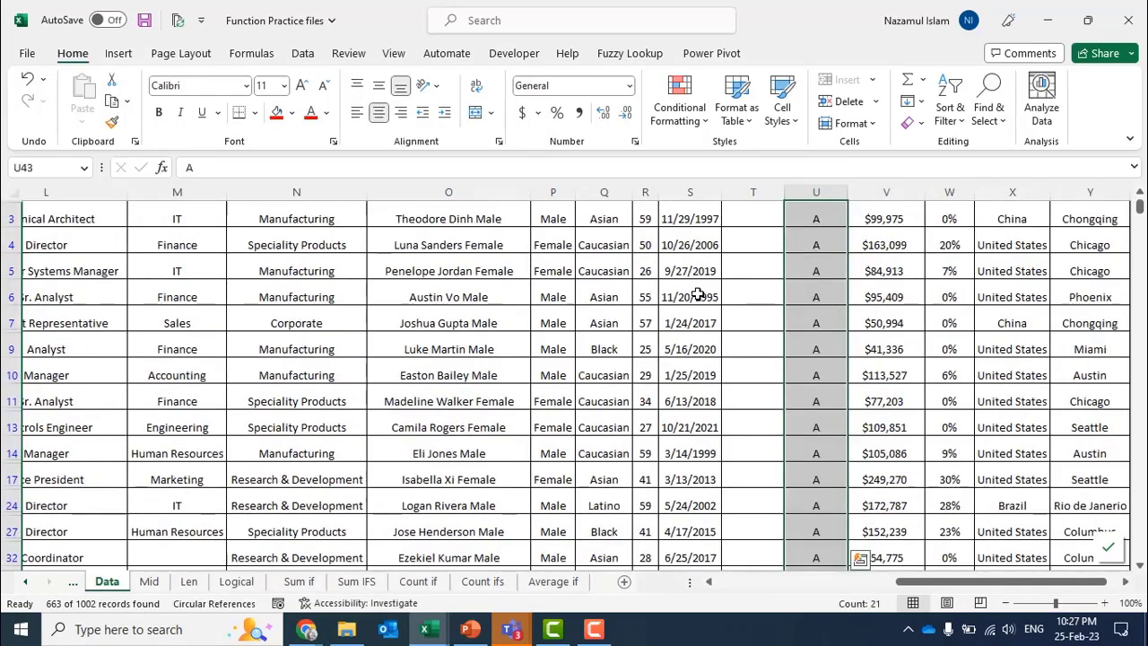
Step: Clear the filter from the Hire Date column so all records are shown again
key("ctrl+Up")
scroll(696, 296, "up", 1)
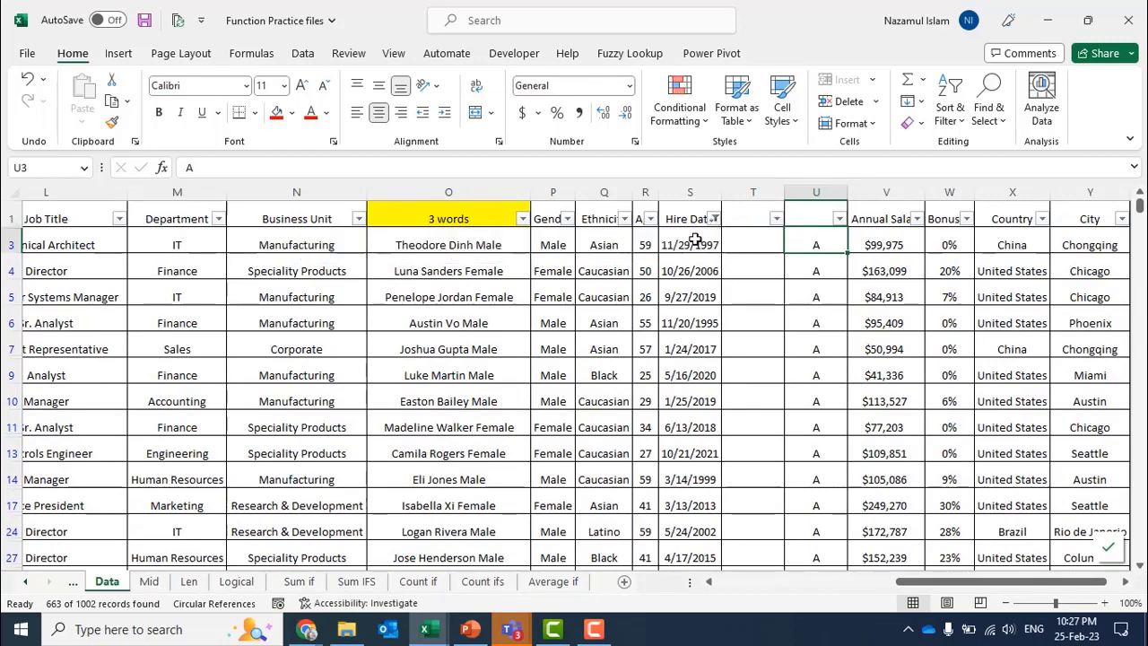
left_click(713, 219)
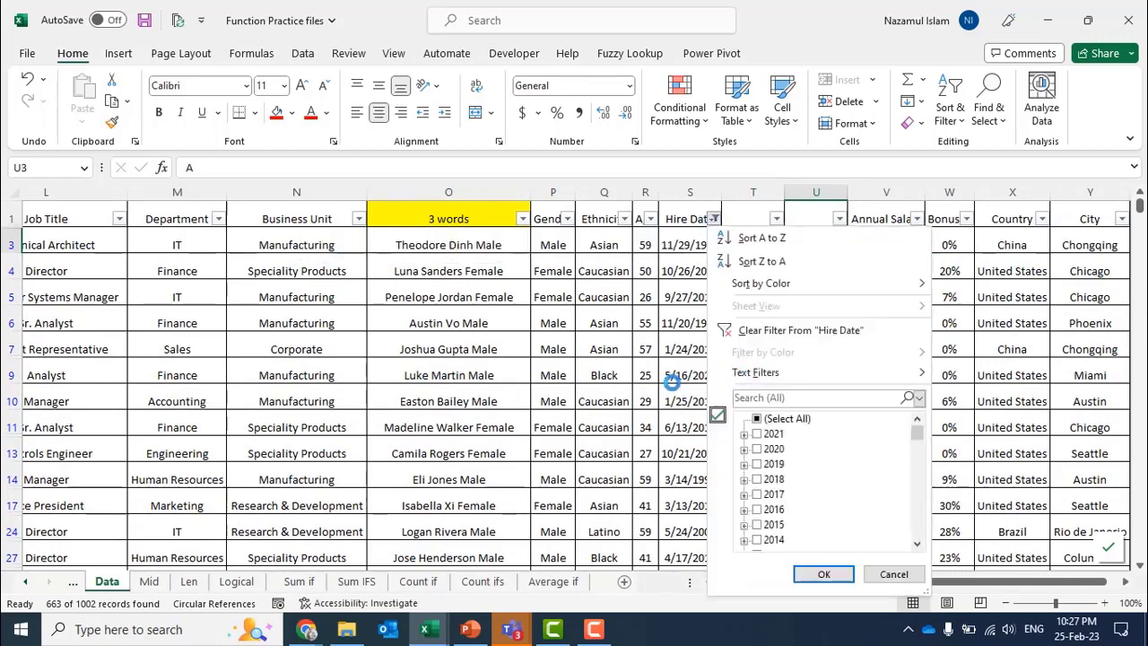
left_click(753, 334)
Step: Examine column U down the unfiltered list to compare the A markers with the Hire Date entries beside them
scroll(818, 340, "down", 4)
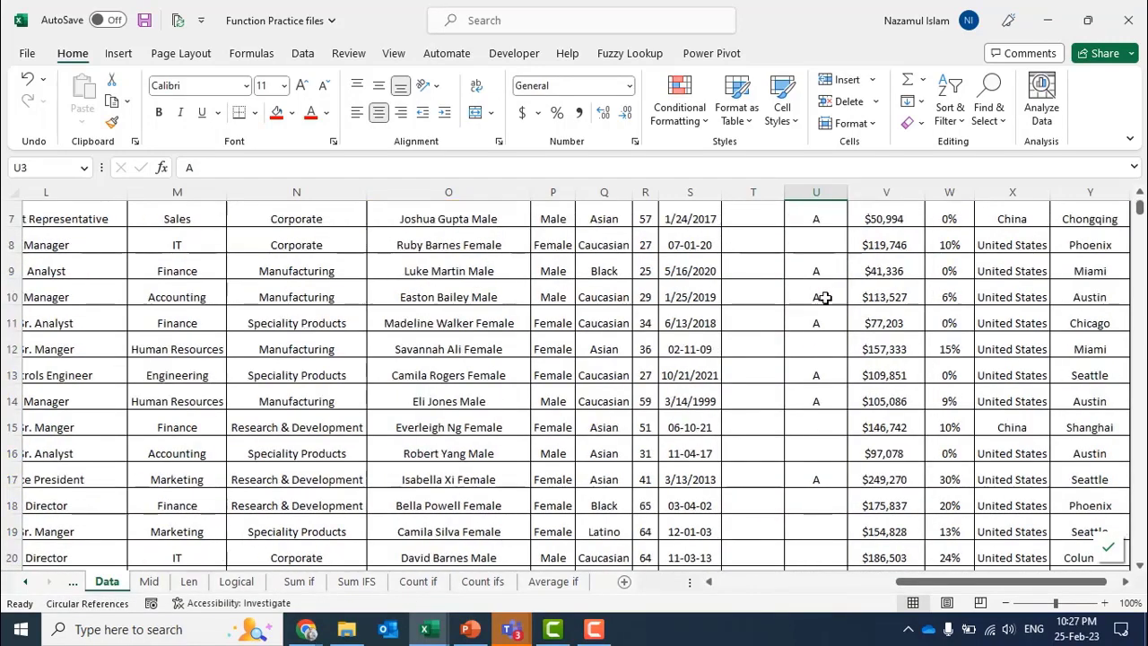
scroll(820, 340, "down", 20)
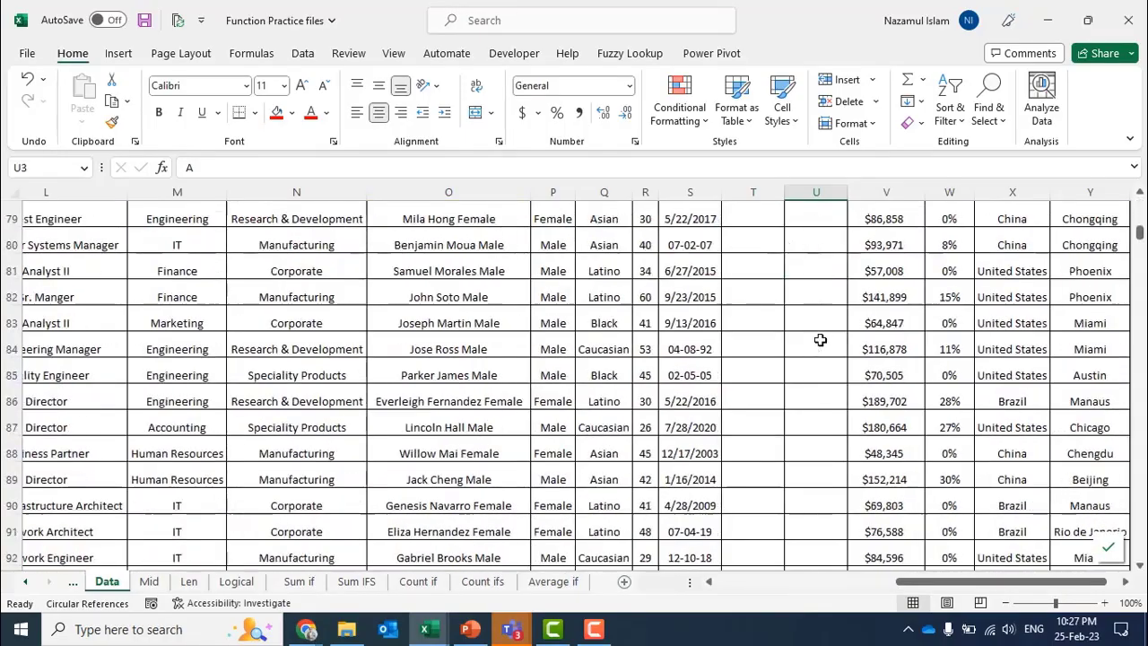
scroll(819, 340, "down", 20)
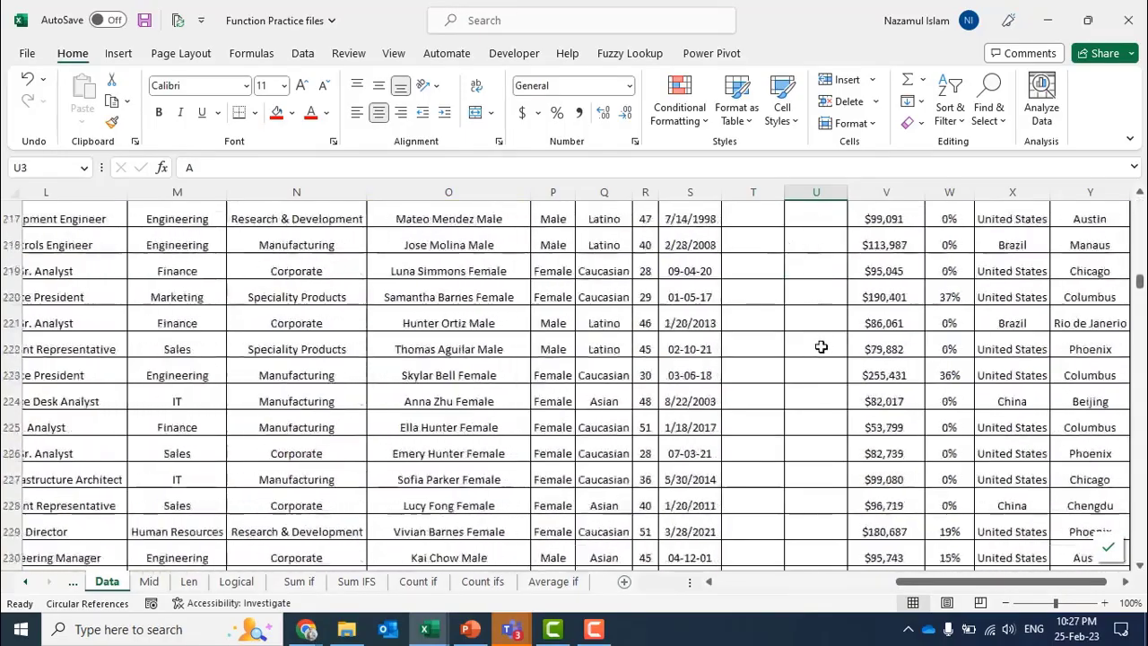
scroll(821, 347, "down", 10)
left_click(820, 347)
key("ctrl+Down")
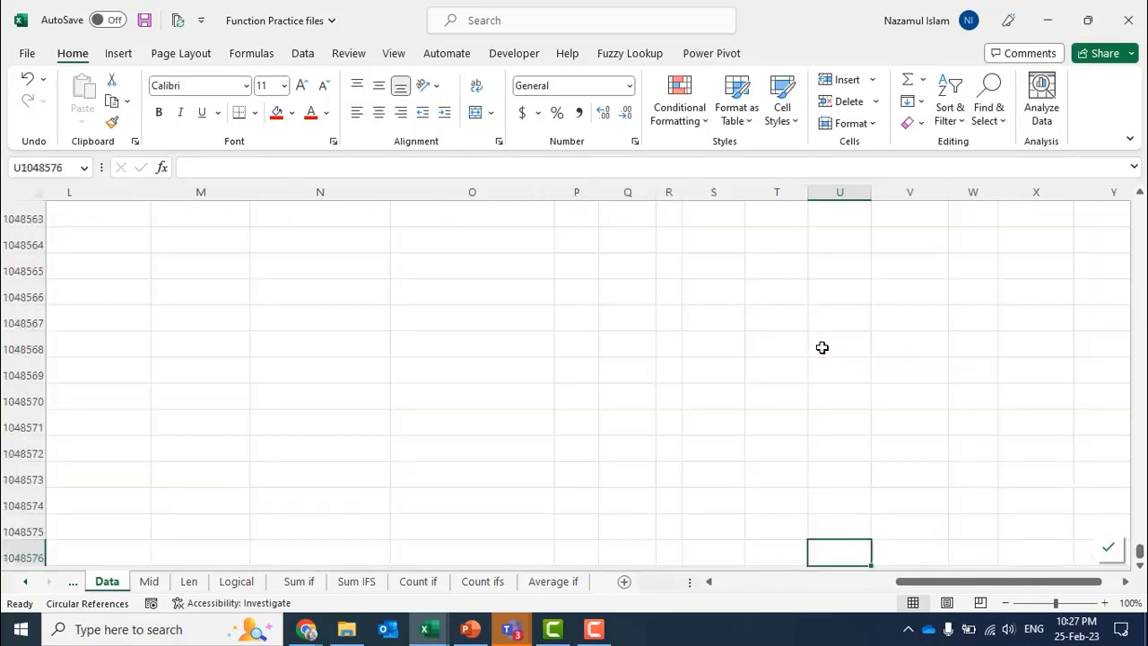
key("ctrl+Up")
key("Up")
key("Up")
key("Up")
key("Up")
key("Up")
key("Up")
key("Up")
key("Up")
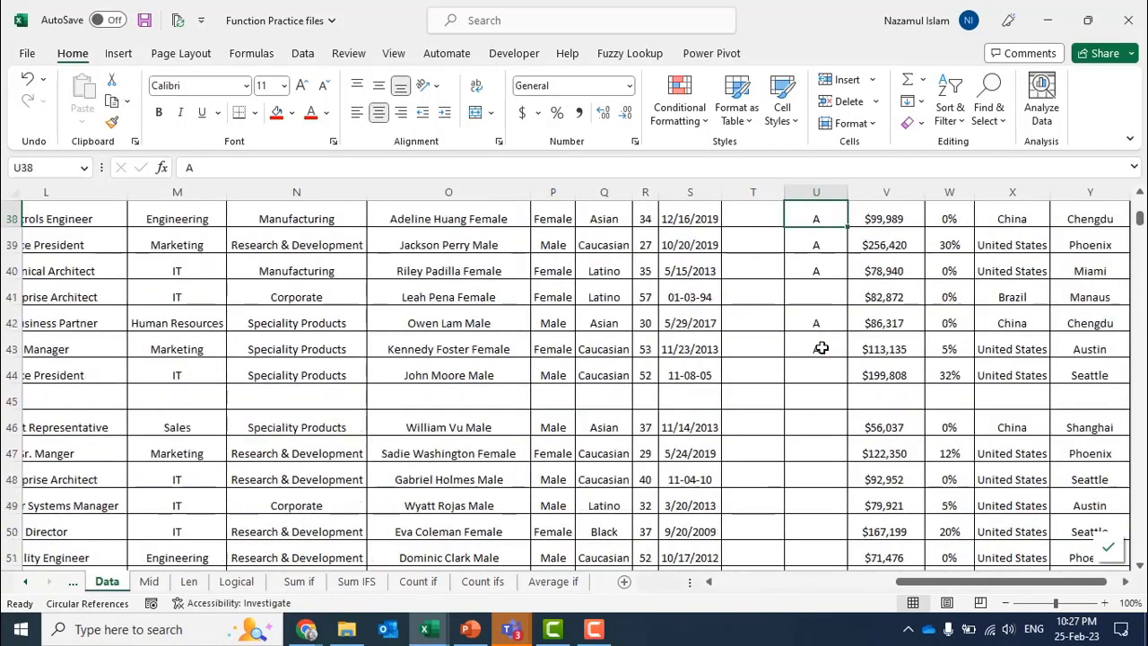
key("Up")
key("Up")
key("Up")
key("Up")
key("Up")
key("Up")
key("Up")
key("Up")
key("Up")
key("Up")
key("Up")
key("Up")
key("Up")
key("Up")
key("Up")
key("Up")
key("Up")
key("Up")
key("Up")
key("Up")
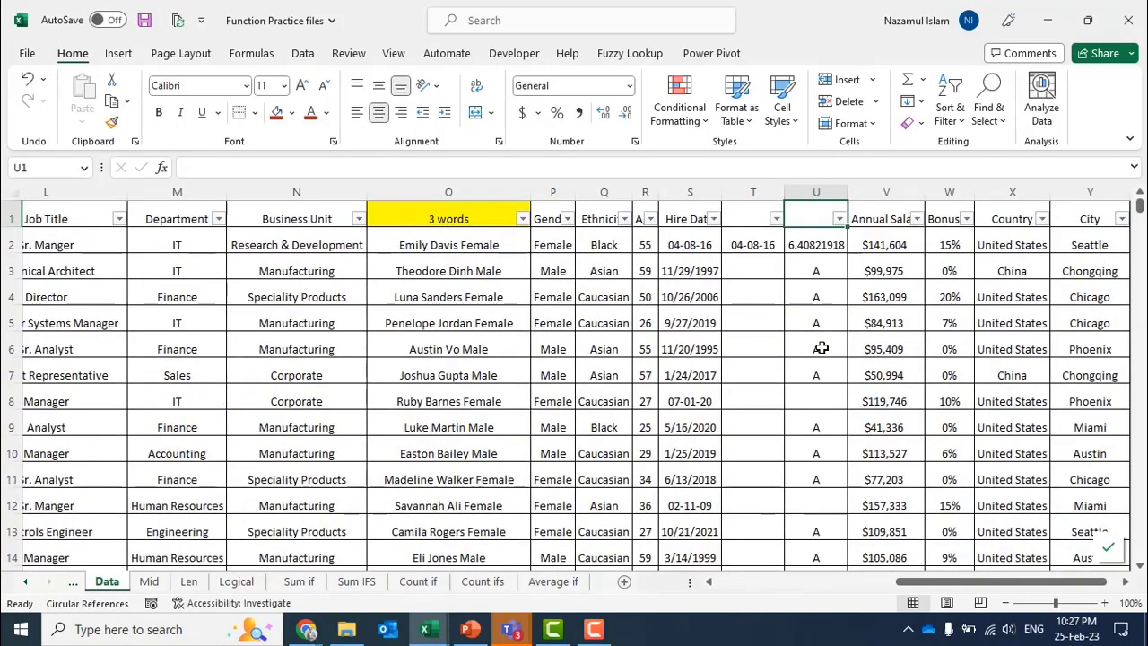
Step: Fill the =N(S2) formula from T2 down to T1002, alongside the last Hire Date entry
left_click(760, 244)
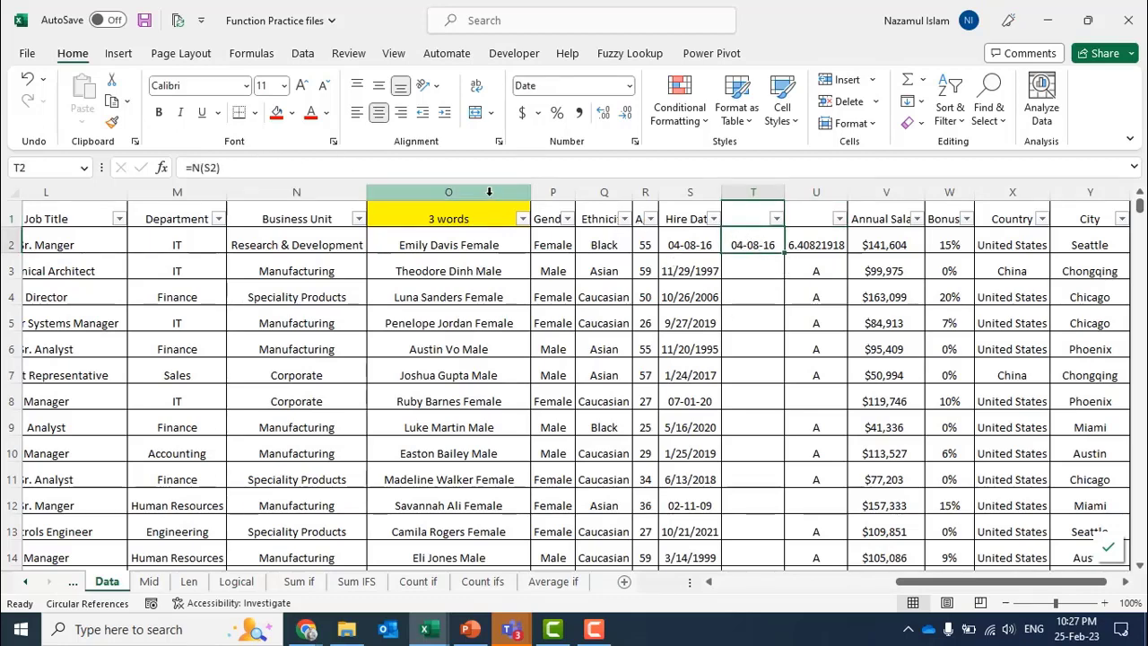
key("F2")
left_click(771, 294)
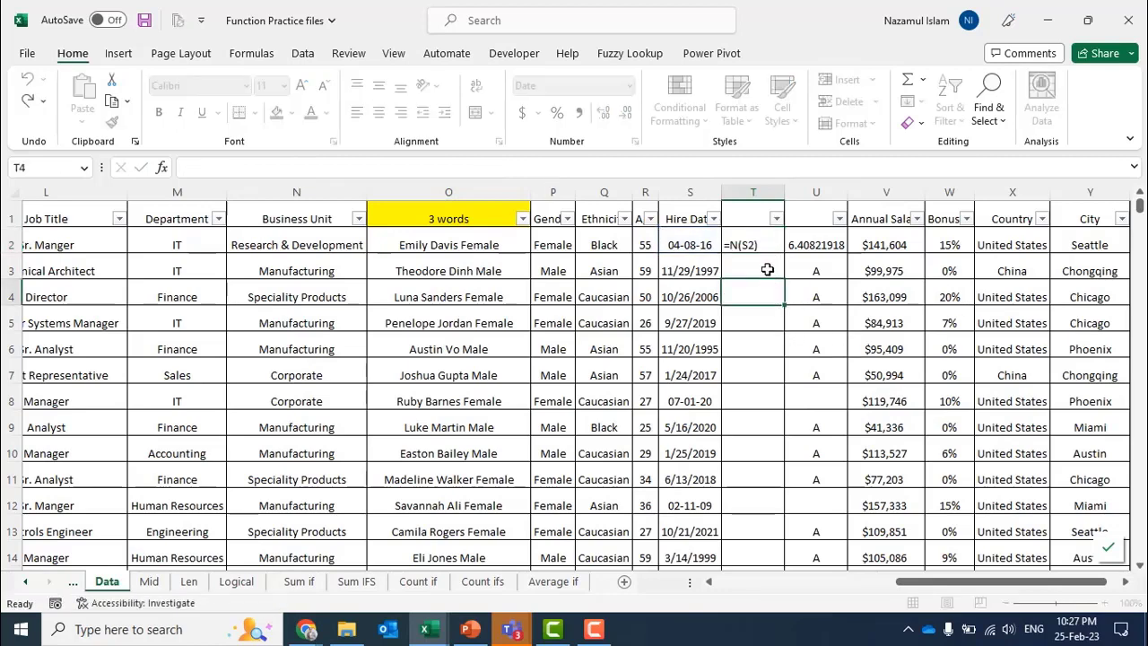
left_click(759, 242)
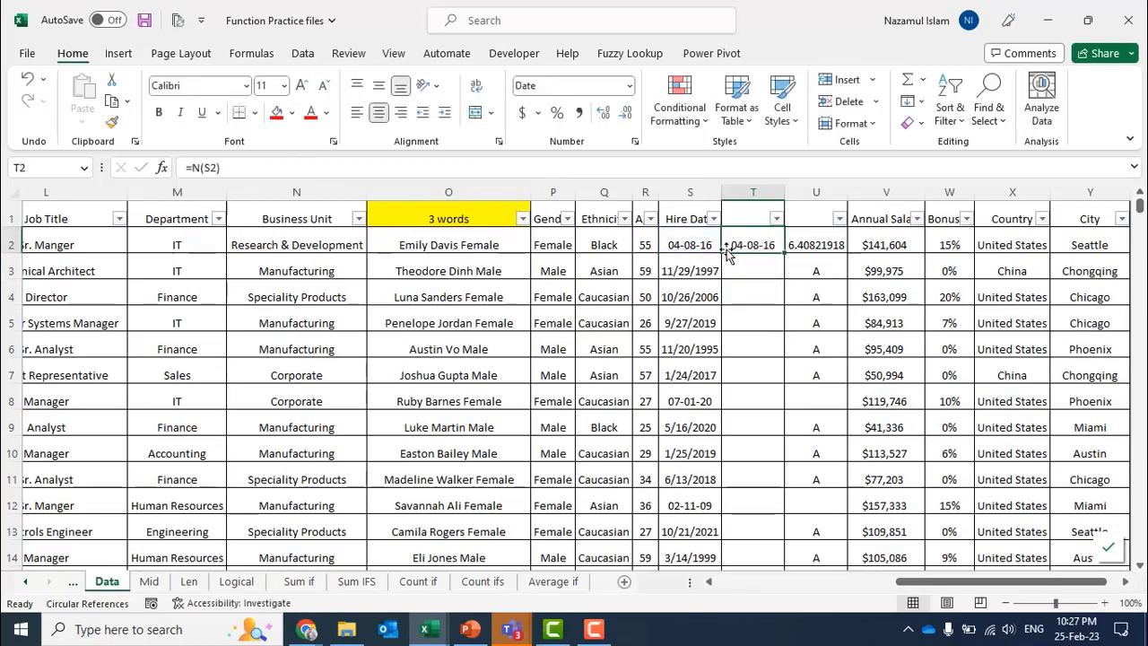
left_click(691, 244)
key("ctrl+Down")
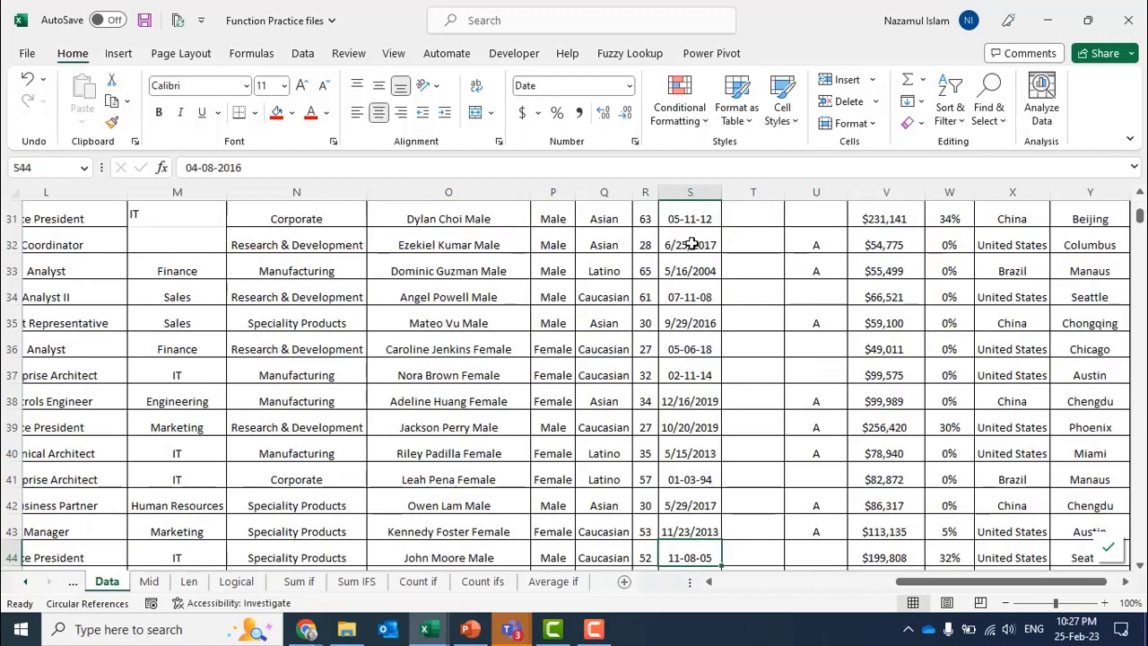
key("ctrl+Down")
key("ctrl+Down")
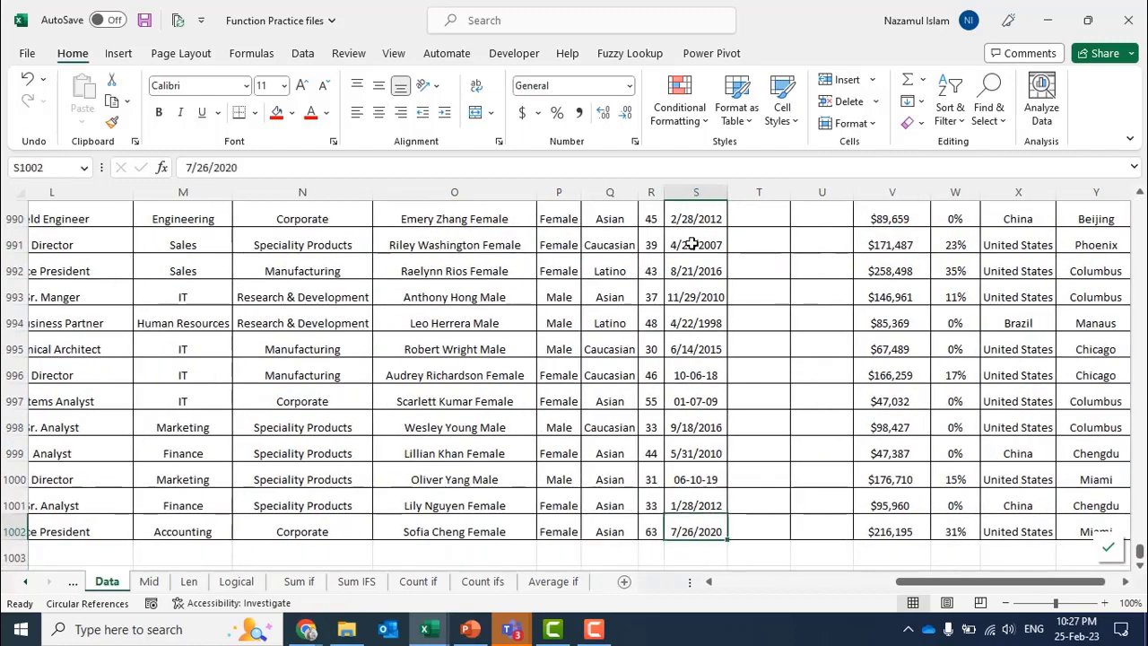
key("Right")
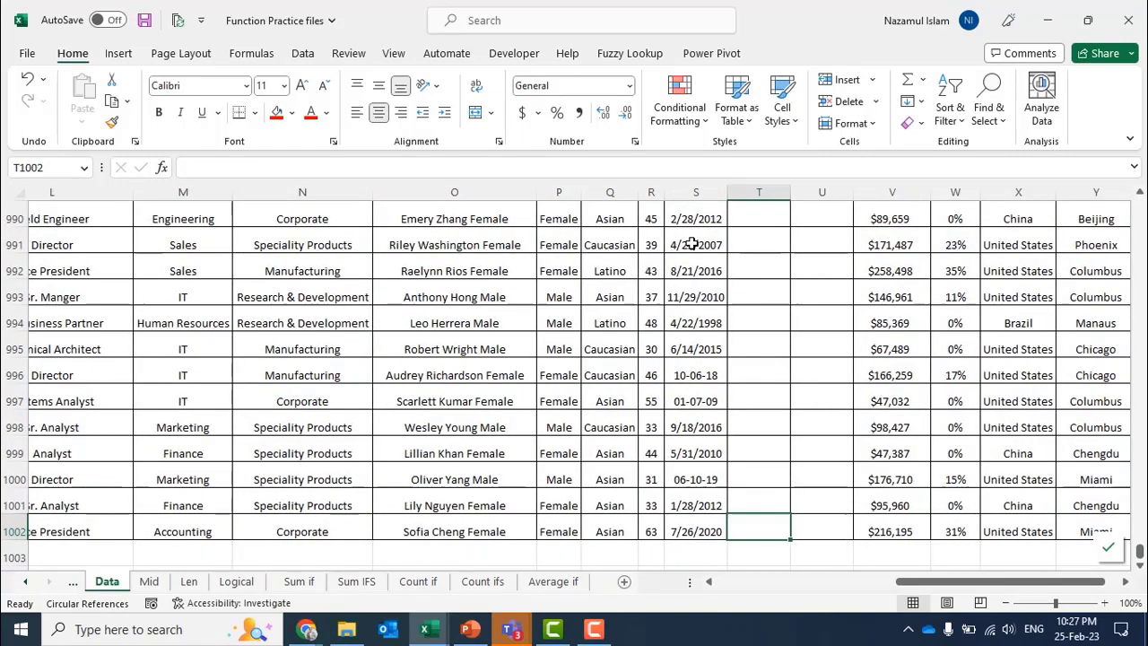
key("ctrl+shift+Up")
key("ctrl+d")
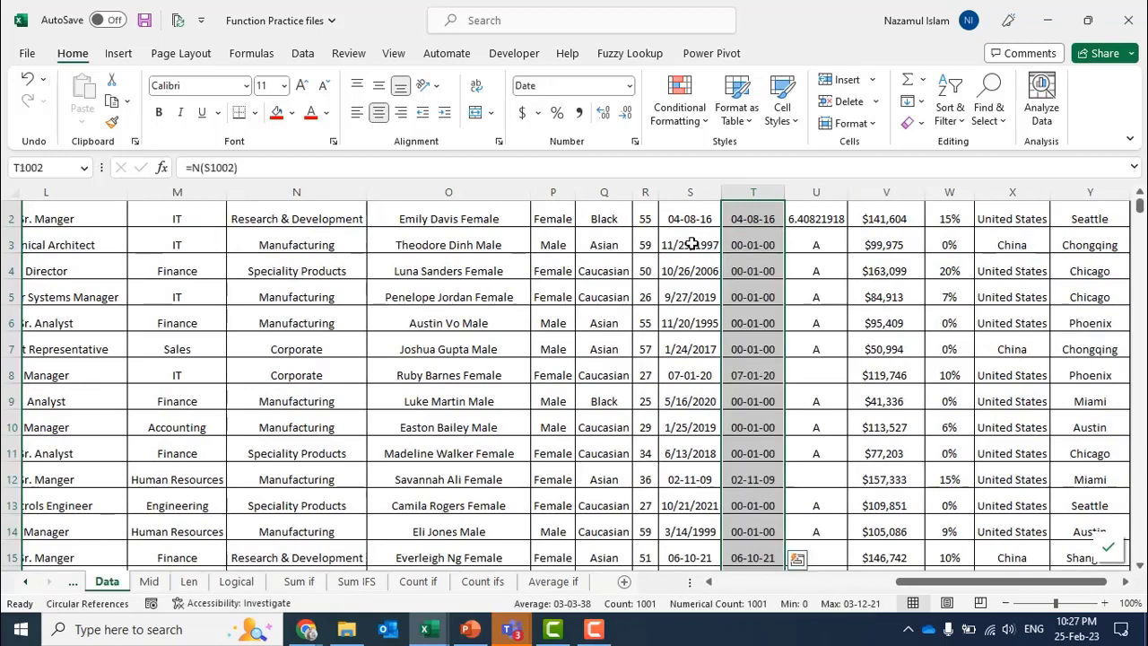
Step: Filter column T of N results to show only the 1900 date group, excluding all other years and blanks
scroll(756, 330, "up", 1)
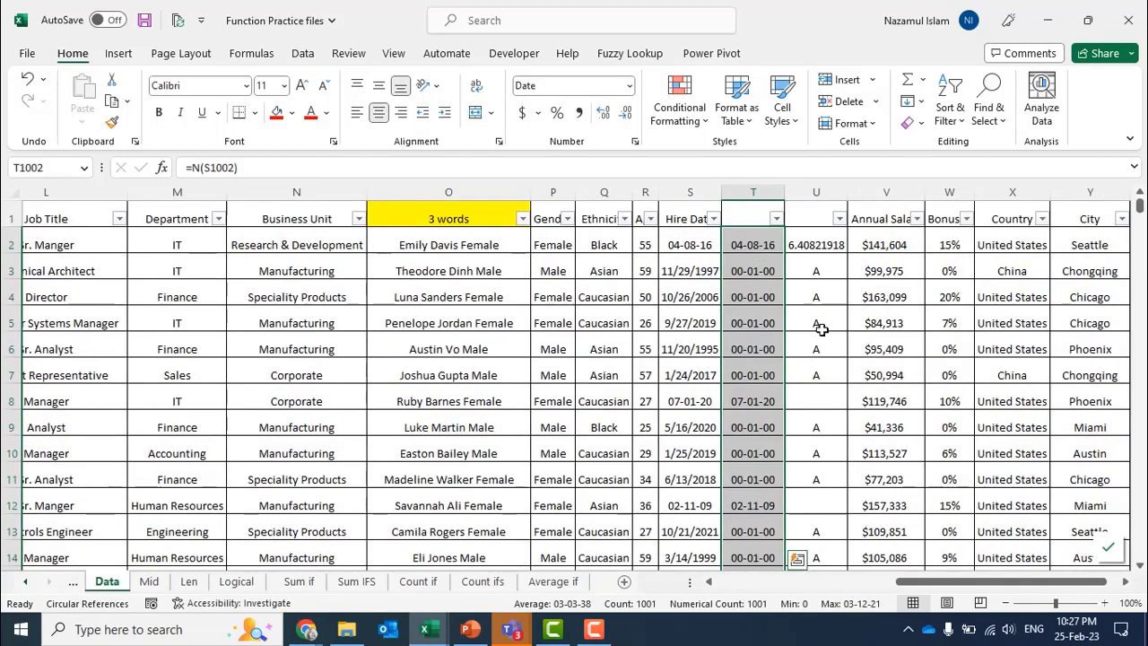
scroll(792, 420, "down", 2)
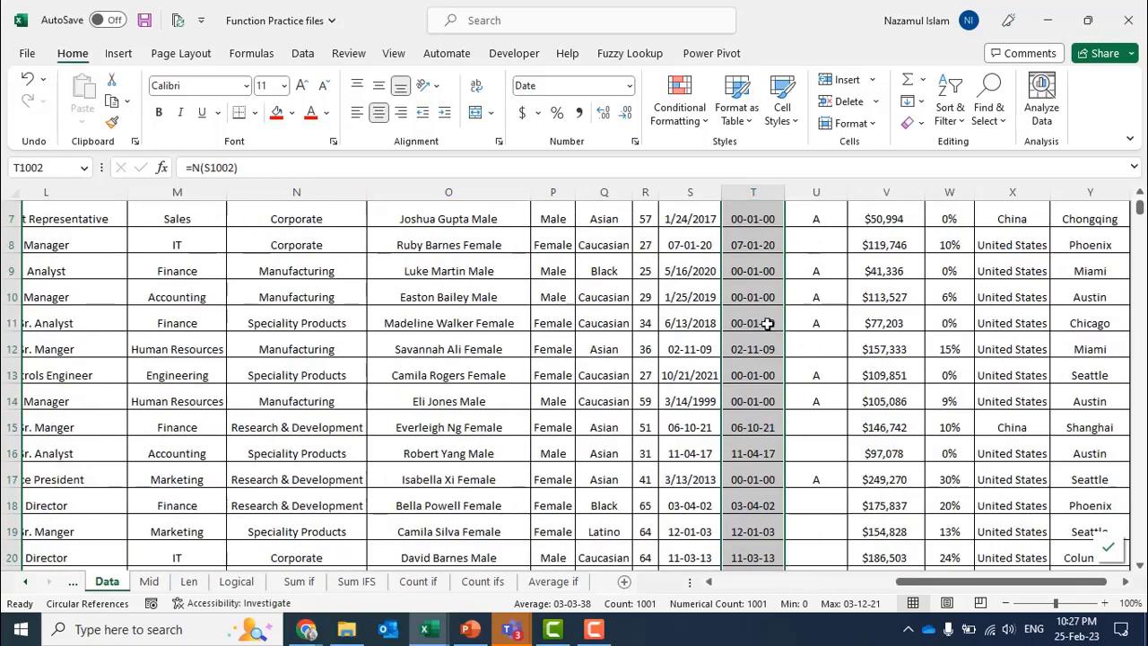
scroll(765, 345, "up", 1)
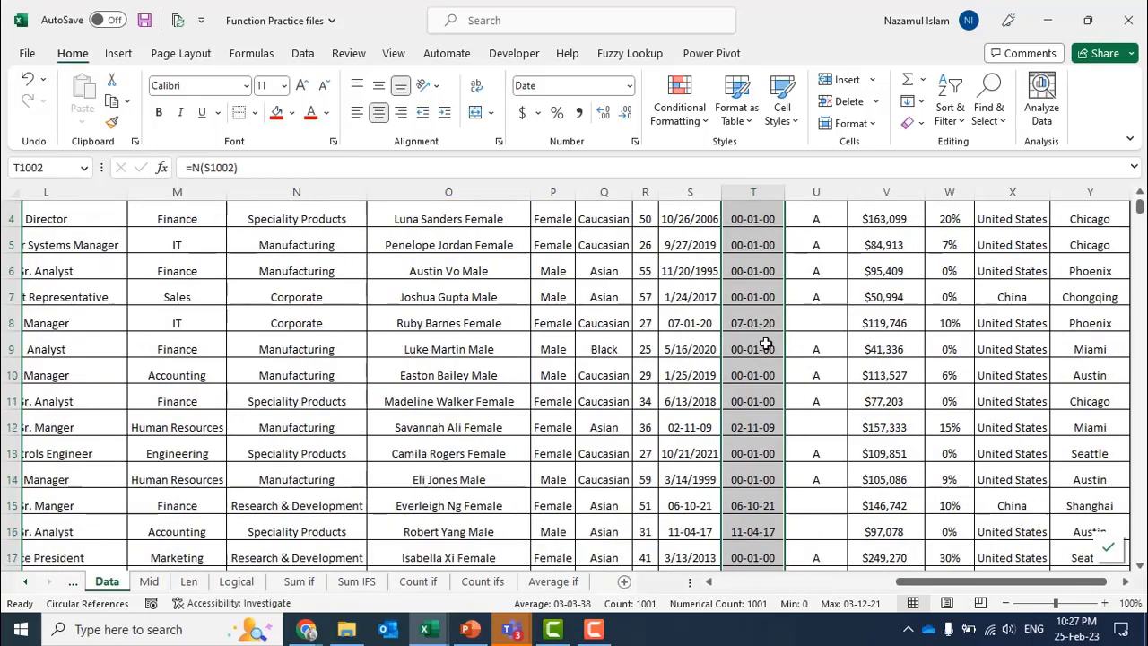
scroll(765, 344, "up", 1)
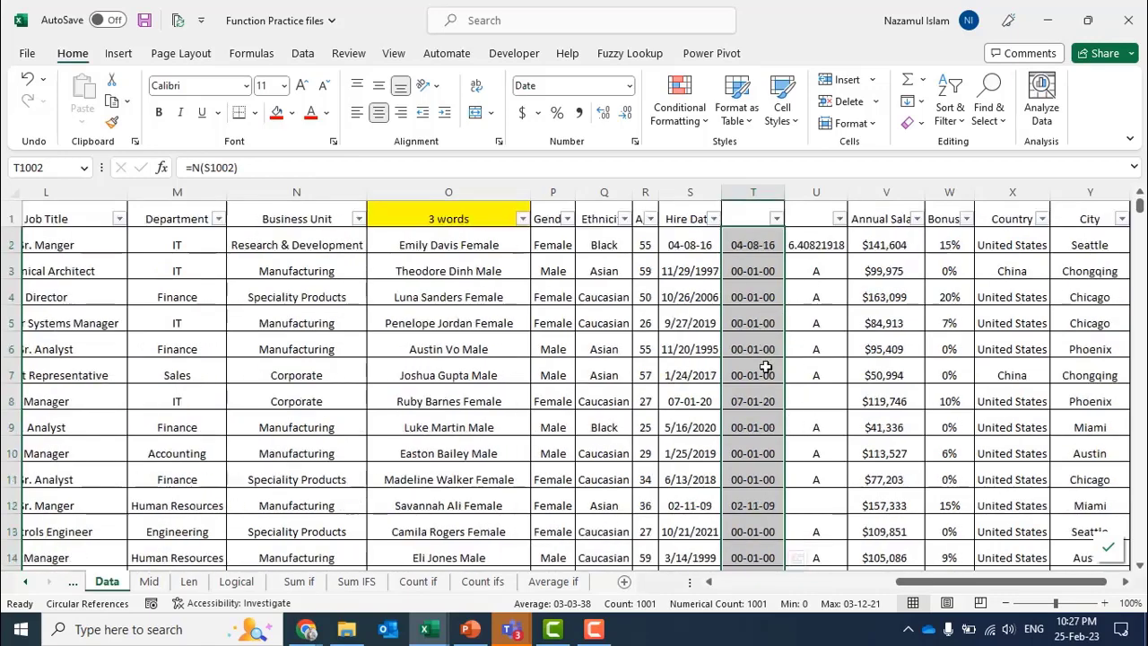
left_click(777, 220)
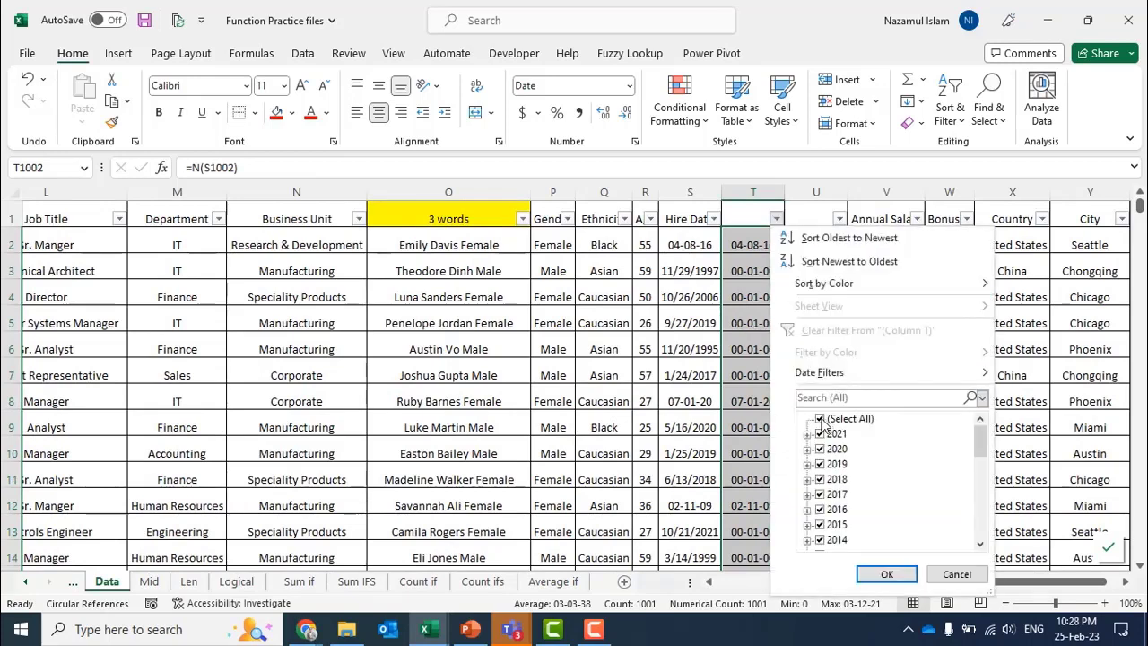
scroll(854, 494, "down", 8)
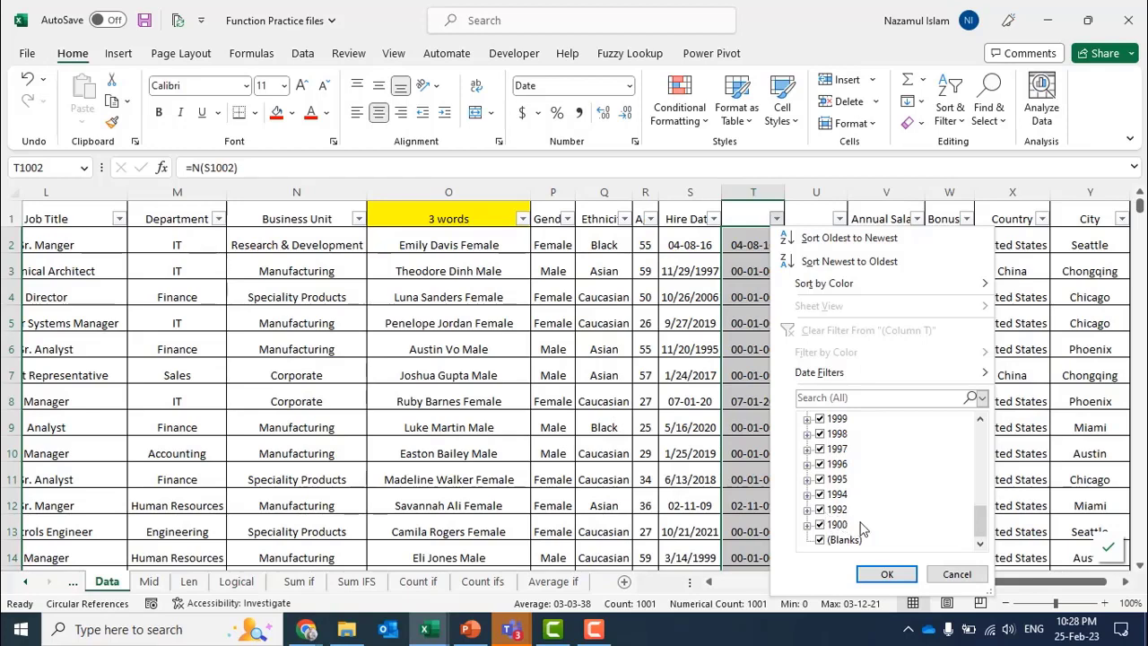
scroll(859, 461, "up", 5)
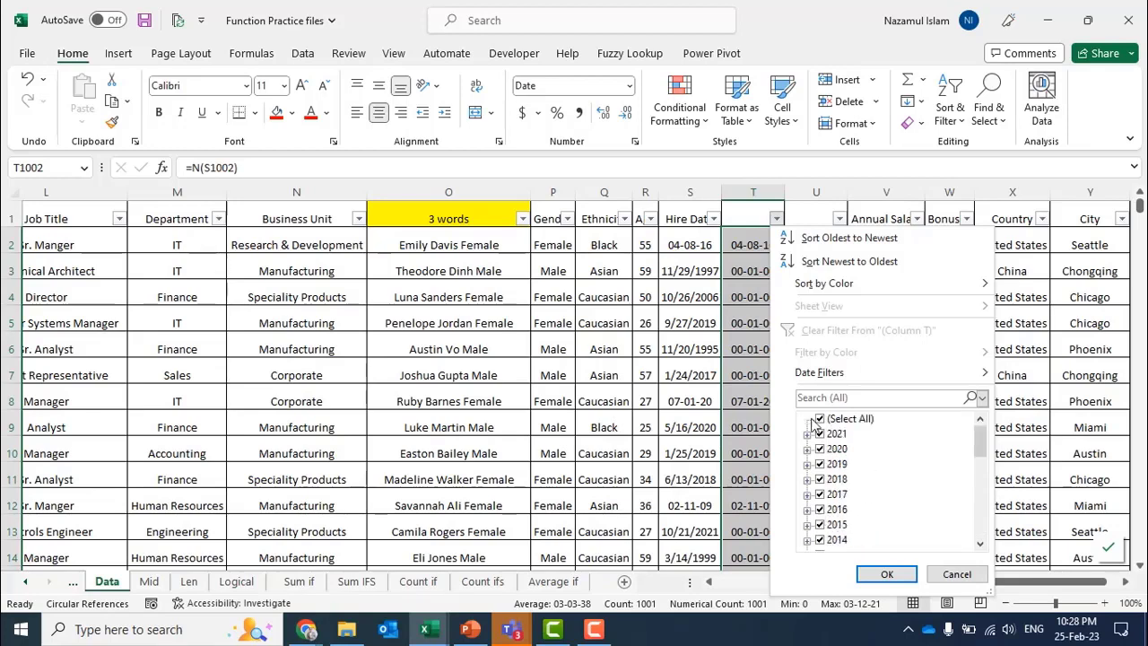
left_click(819, 419)
scroll(820, 485, "down", 5)
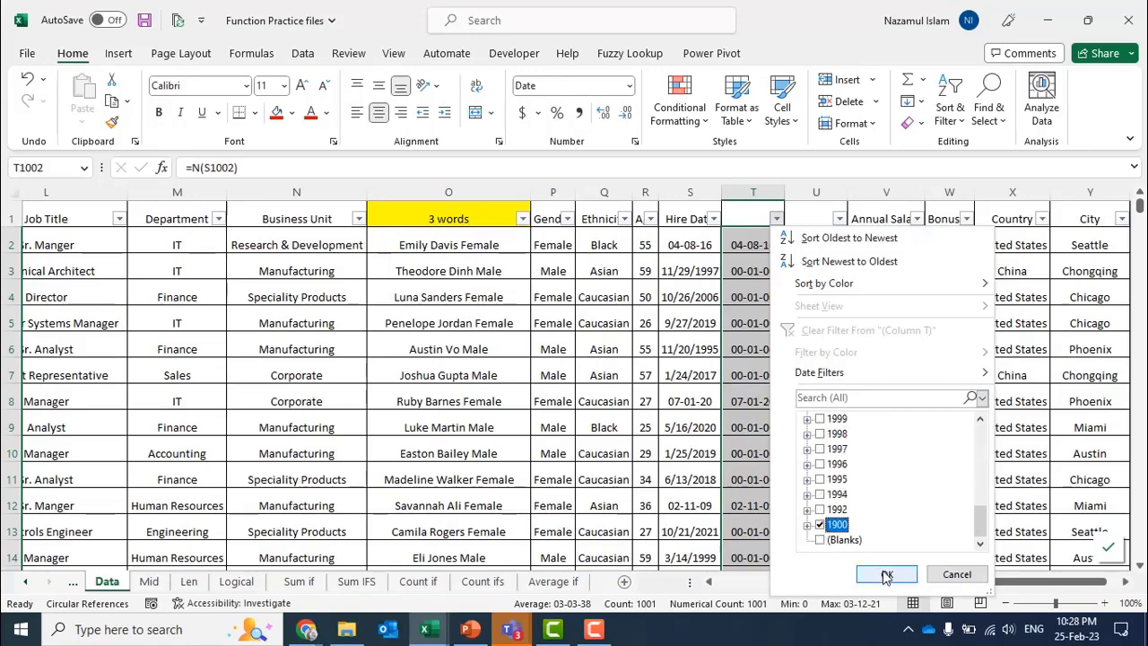
left_click(886, 574)
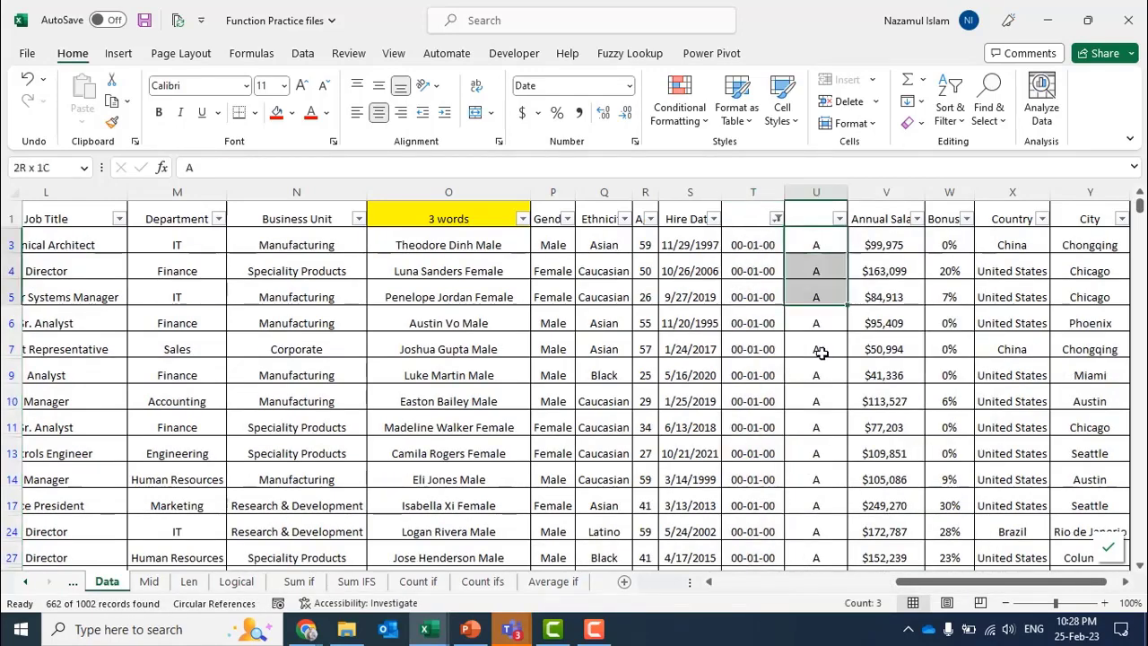